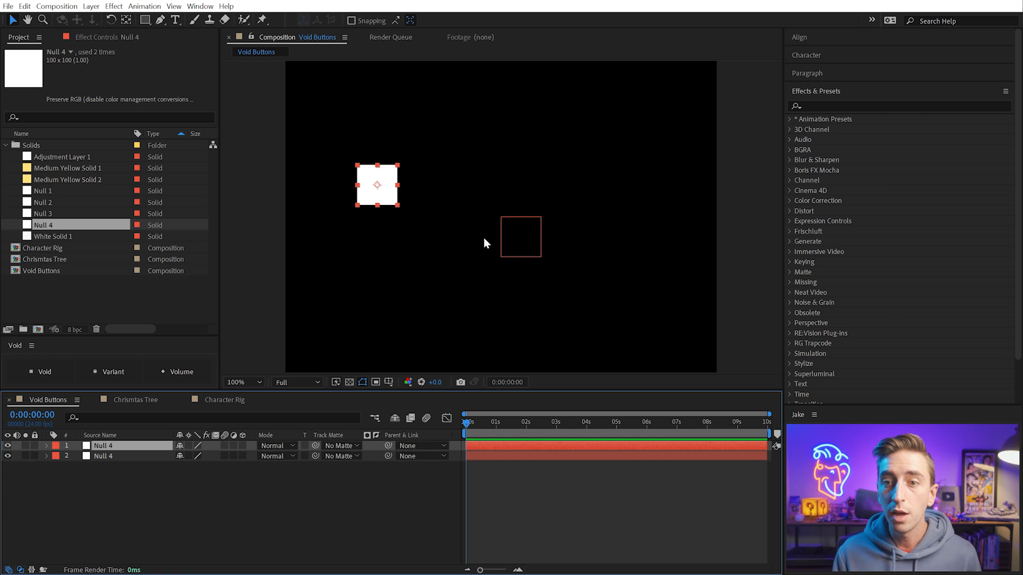
Set the opacity of both Null 4 layers in the Void Buttons composition to 0%
{"action": "left_click", "coordinate": [511, 235]}
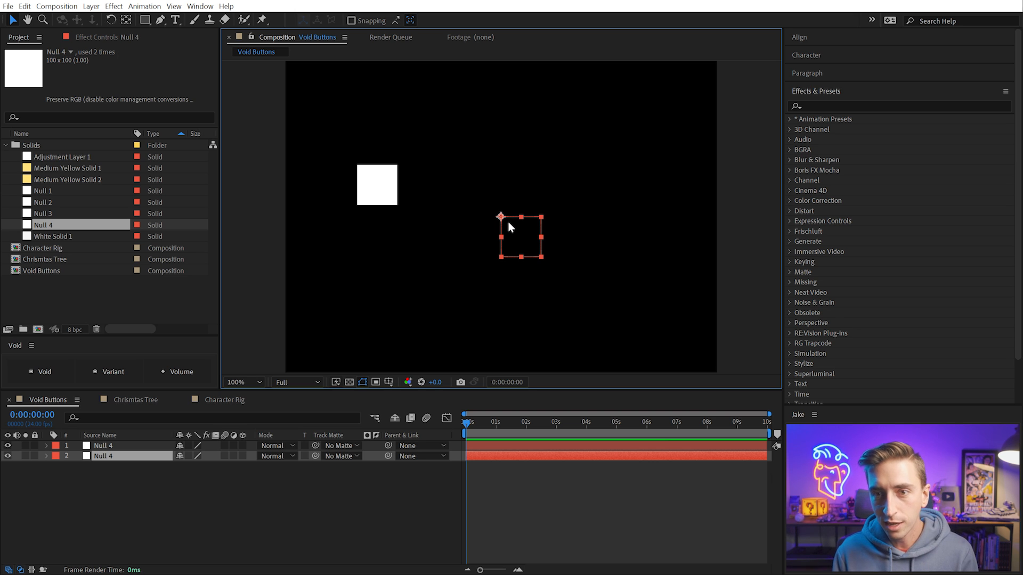
{"action": "key", "text": "t"}
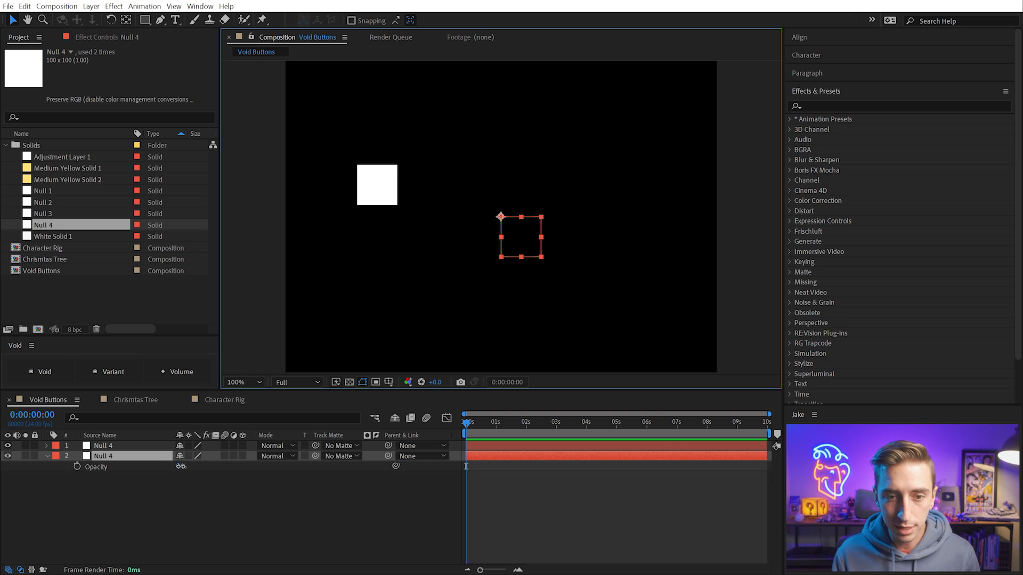
{"action": "left_click", "coordinate": [180, 467]}
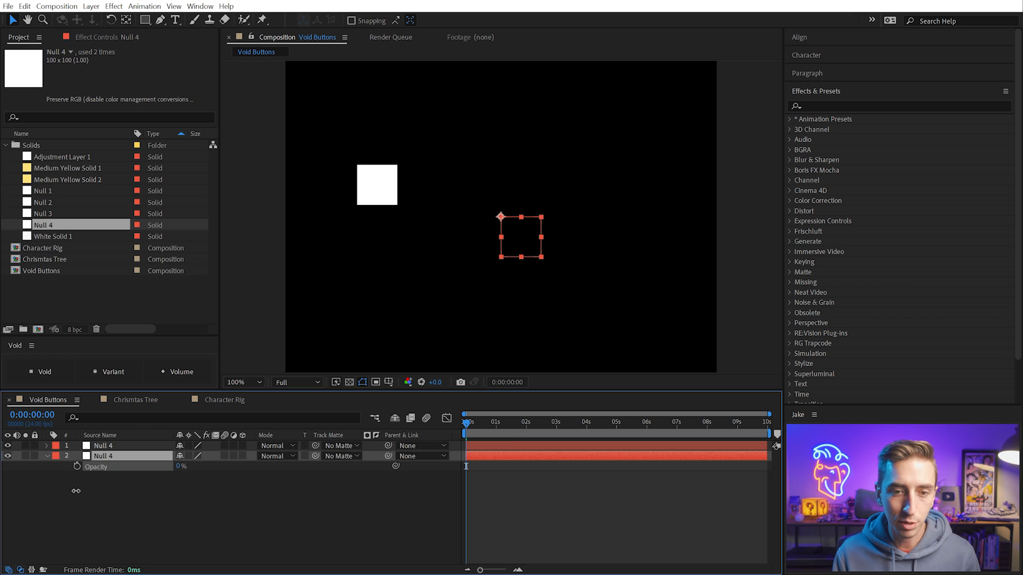
{"action": "key", "text": "Return"}
{"action": "key", "text": "t"}
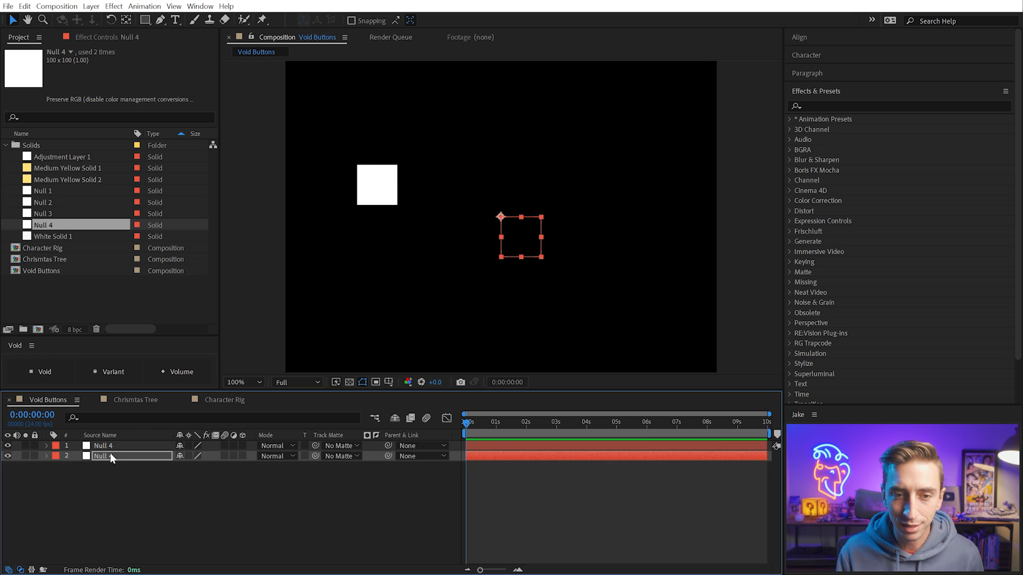
{"action": "left_click", "coordinate": [111, 447]}
{"action": "key", "text": "t"}
{"action": "left_click_drag", "start_coordinate": [181, 460], "coordinate": [115, 443]}
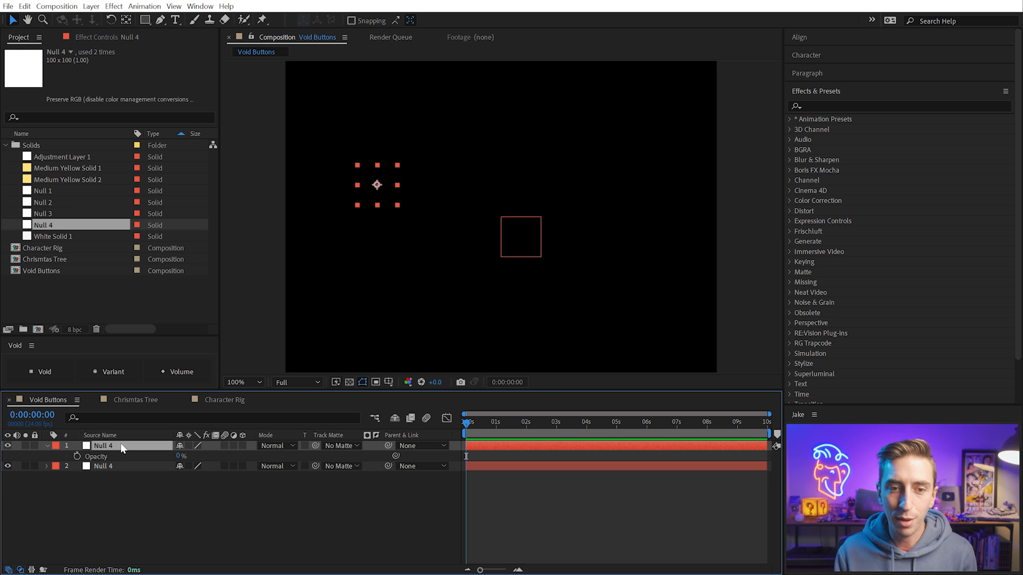
Delete the upper Null 4 layer and move the remaining null up and to the left of the composition's centre
{"action": "left_click", "coordinate": [5, 145]}
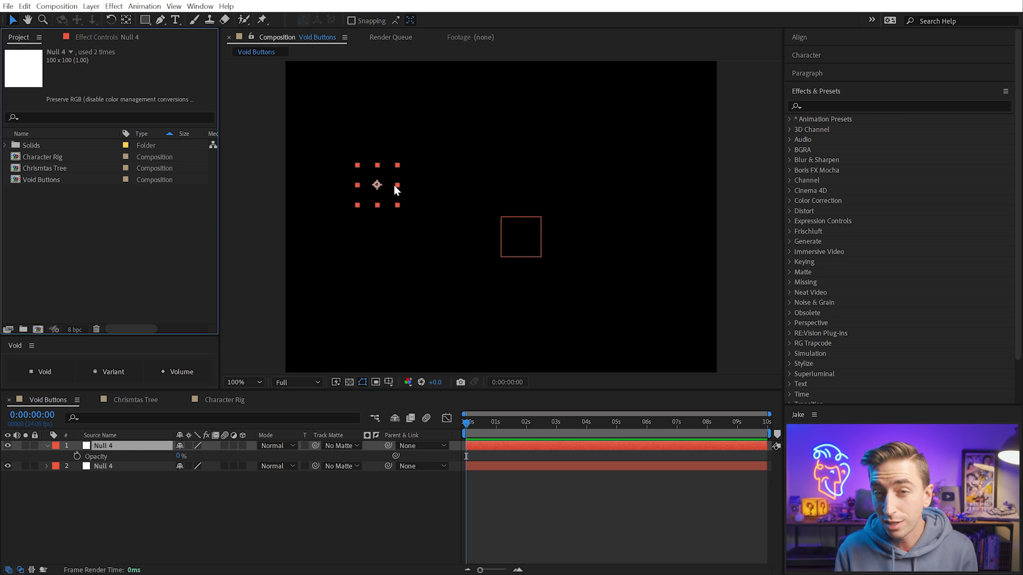
{"action": "left_click", "coordinate": [394, 184]}
{"action": "key", "text": "Delete"}
{"action": "left_click_drag", "start_coordinate": [527, 222], "coordinate": [464, 202]}
Remove the Null 4 solid from the project's Solids folder together with its use in the composition
{"action": "left_click", "coordinate": [5, 145]}
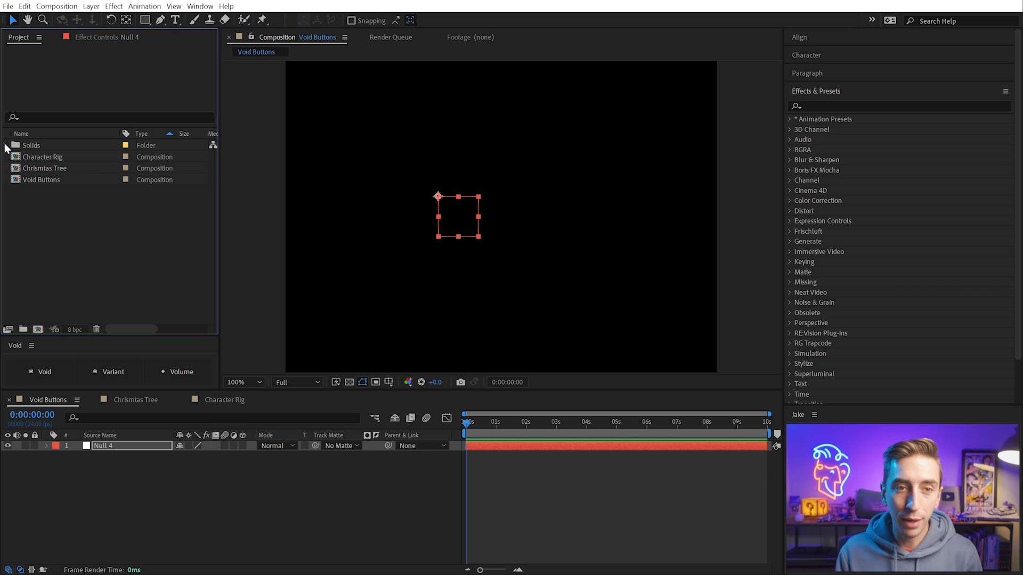
{"action": "left_click", "coordinate": [50, 222]}
{"action": "key", "text": "Delete"}
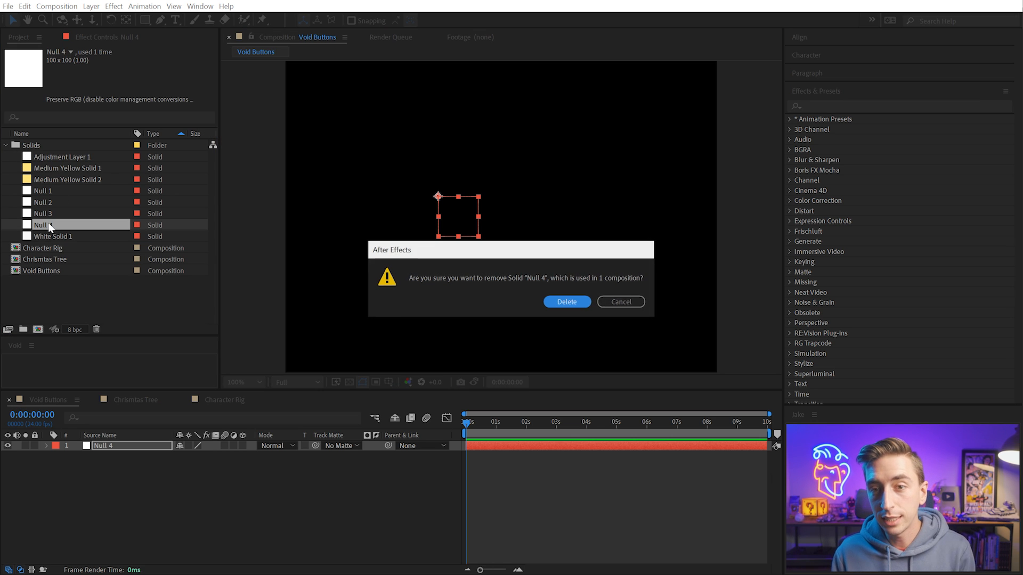
{"action": "left_click", "coordinate": [568, 302]}
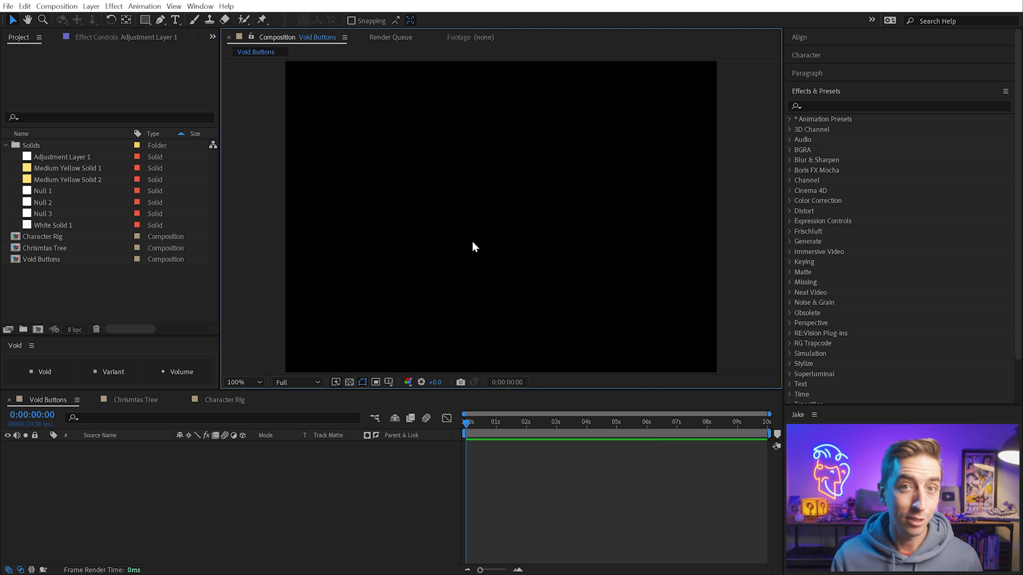
Add a Void layer to the composition and keep it selected
{"action": "left_click", "coordinate": [48, 370]}
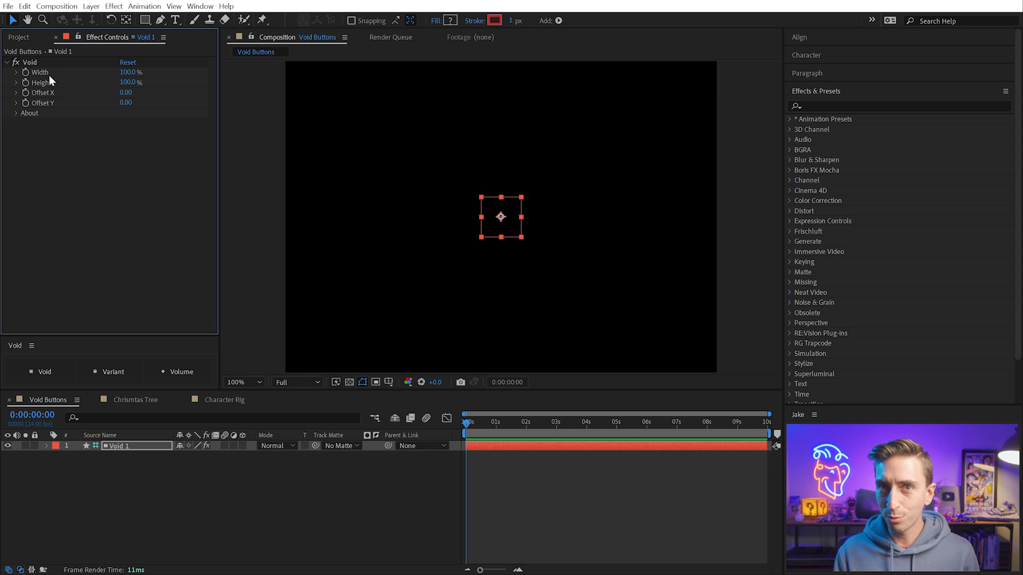
{"action": "left_click", "coordinate": [414, 233]}
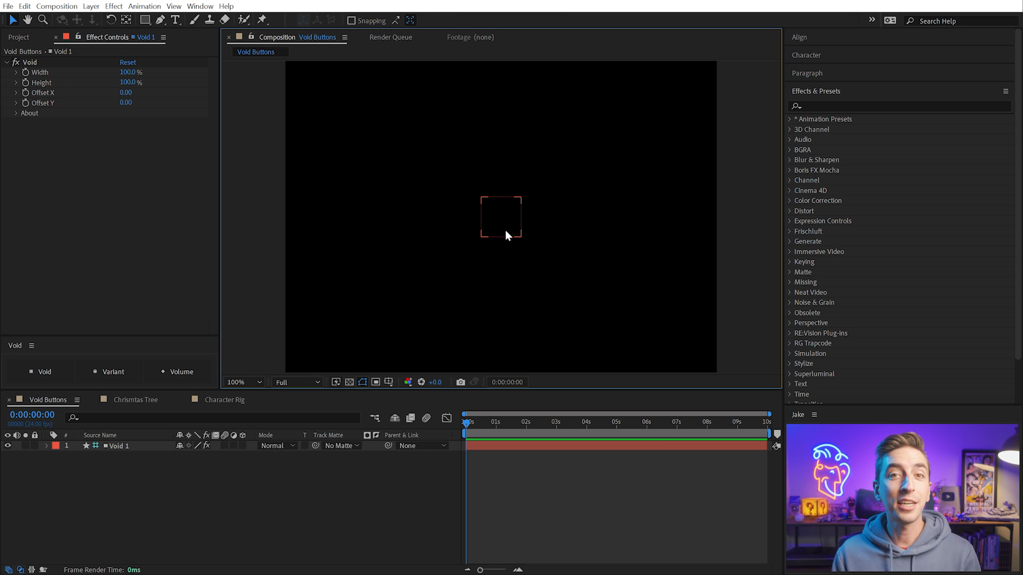
{"action": "left_click", "coordinate": [505, 235]}
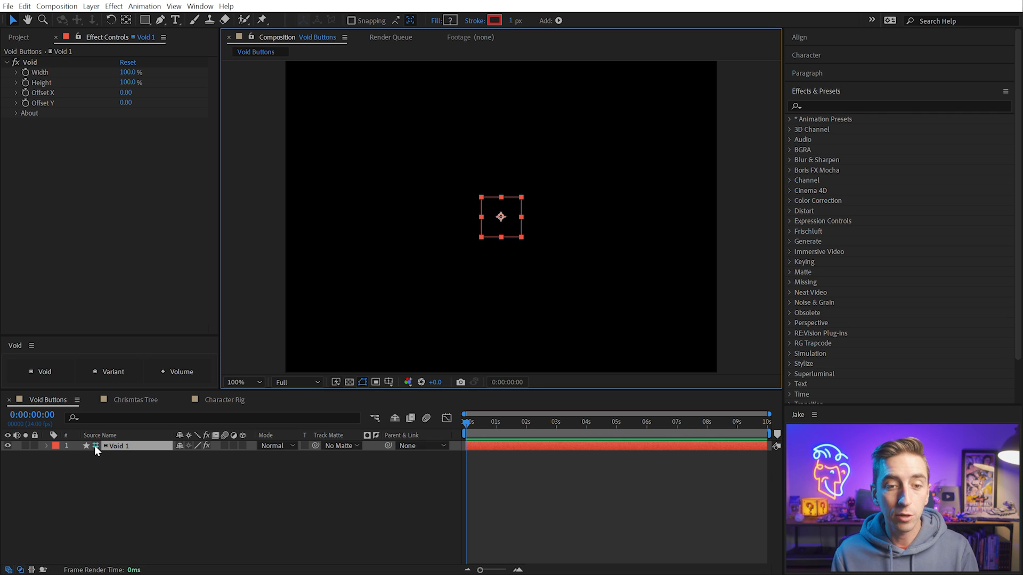
Check the Guide Layer setting among the Void layer's options
{"action": "left_click_drag", "start_coordinate": [149, 389], "coordinate": [148, 301]}
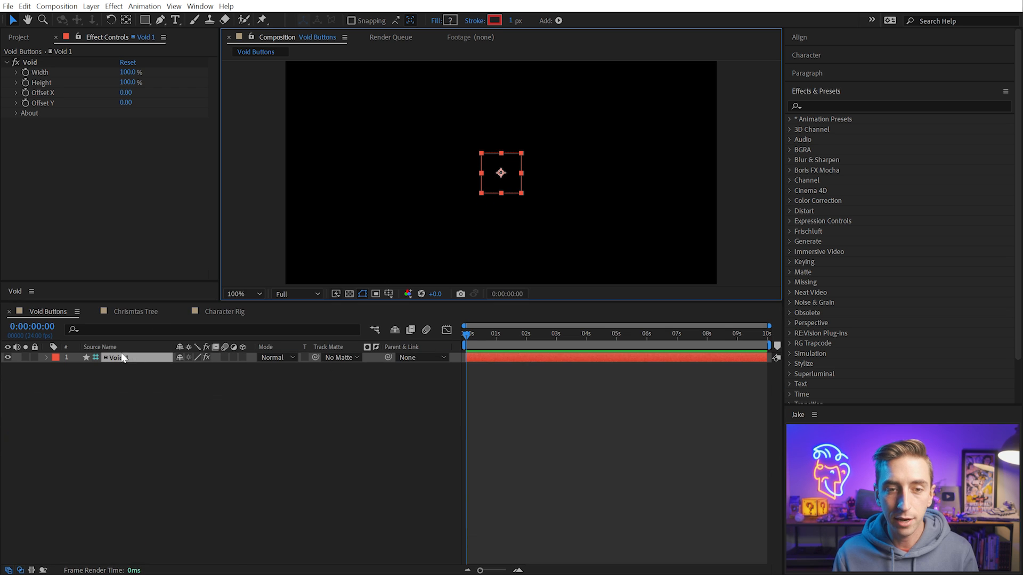
{"action": "right_click", "coordinate": [114, 357]}
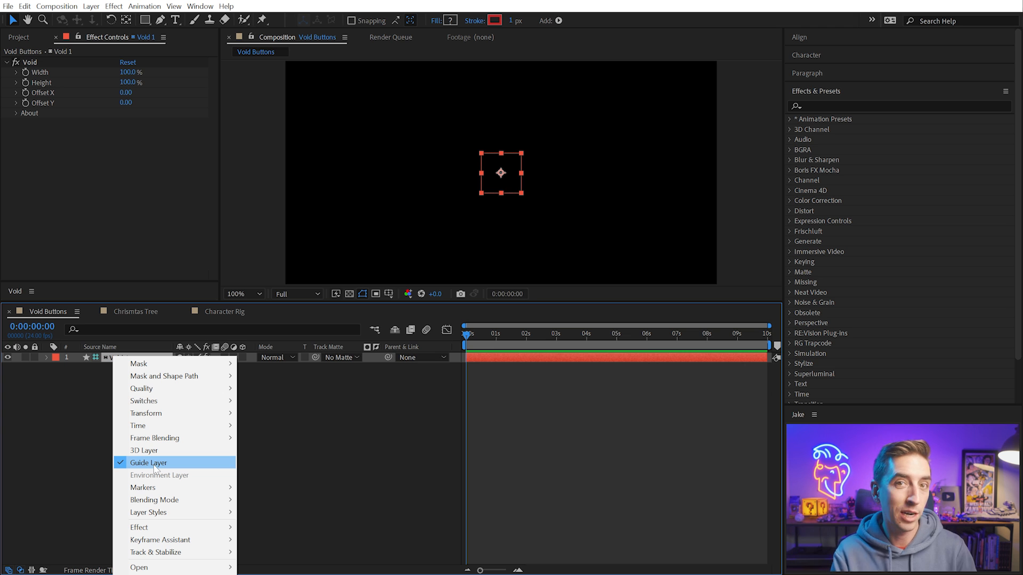
{"action": "left_click", "coordinate": [382, 375]}
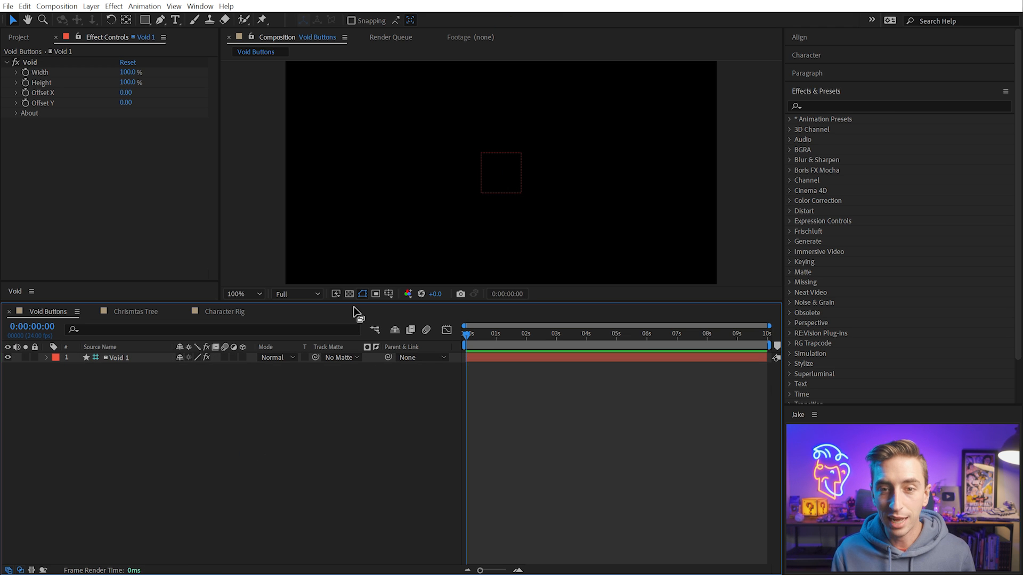
{"action": "left_click_drag", "start_coordinate": [353, 302], "coordinate": [359, 411]}
Set the Void layer's width to 378%, height to 172%, Offset X to -237 and Offset Y to 17
{"action": "left_click", "coordinate": [505, 225]}
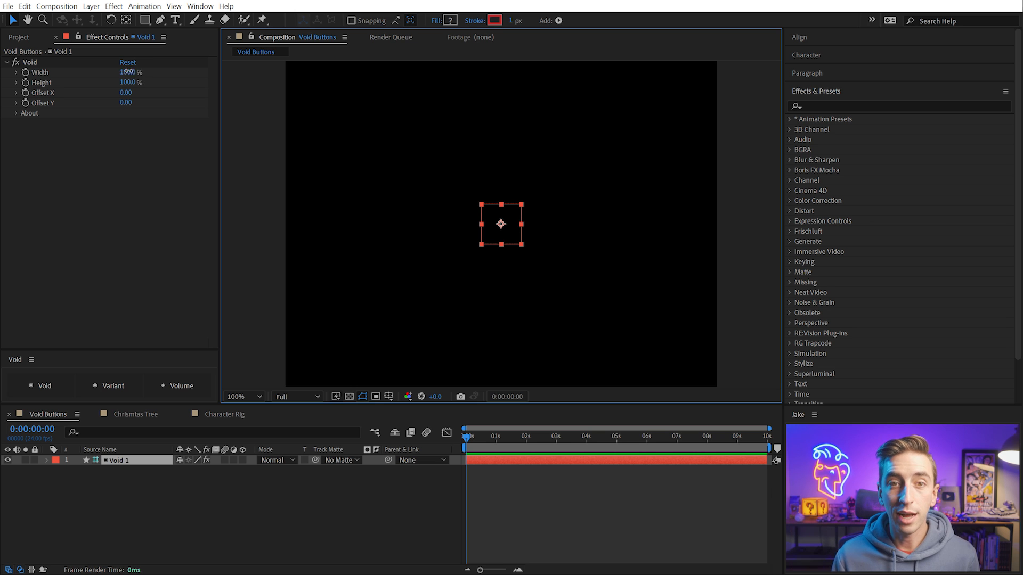
{"action": "left_click_drag", "start_coordinate": [143, 72], "coordinate": [272, 85]}
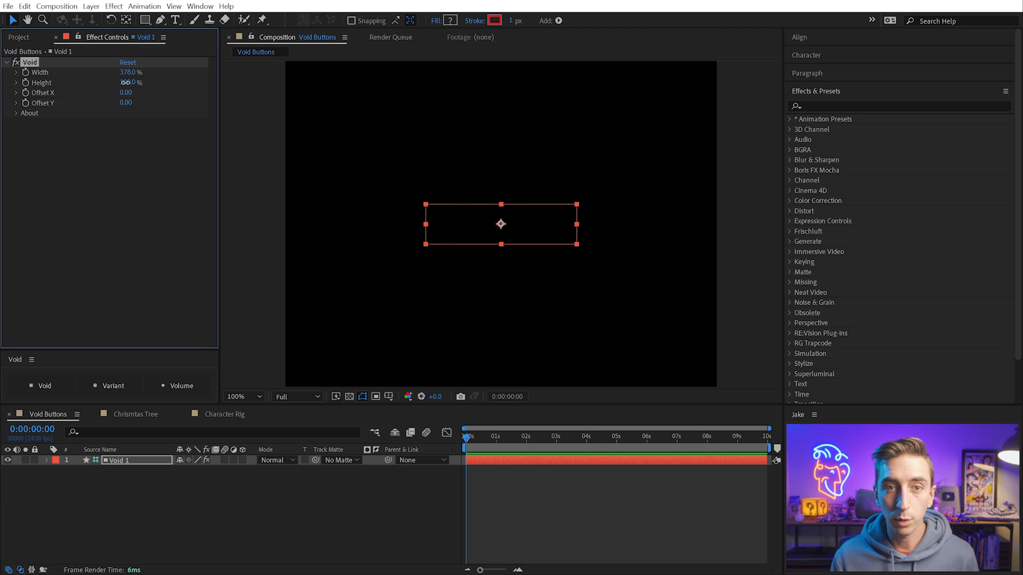
{"action": "left_click_drag", "start_coordinate": [129, 83], "coordinate": [1, 92]}
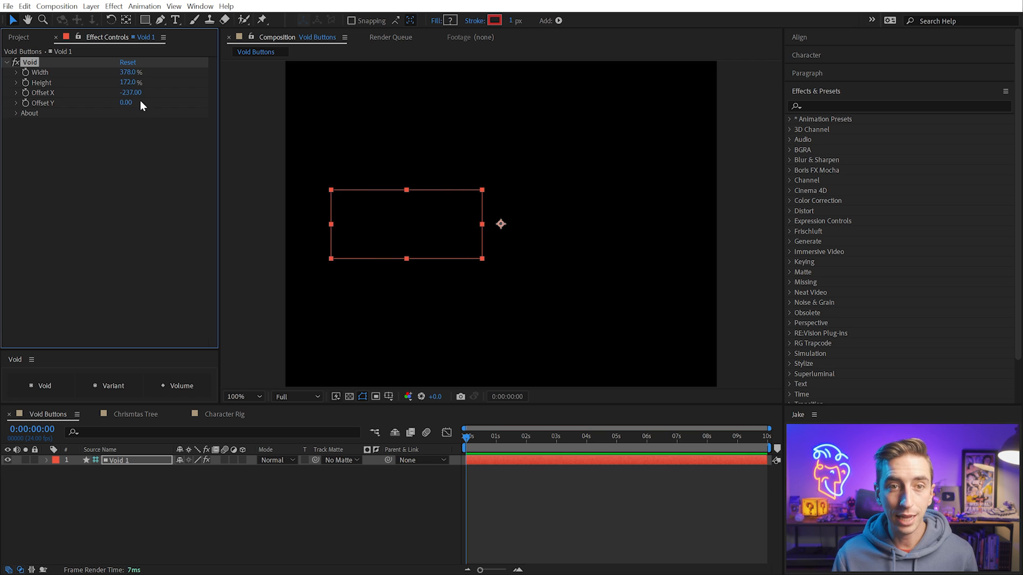
{"action": "mouse_move", "coordinate": [139, 103]}
{"action": "left_mouse_down"}
{"action": "mouse_move", "coordinate": [229, 102]}
{"action": "mouse_move", "coordinate": [143, 97]}
{"action": "left_mouse_up"}
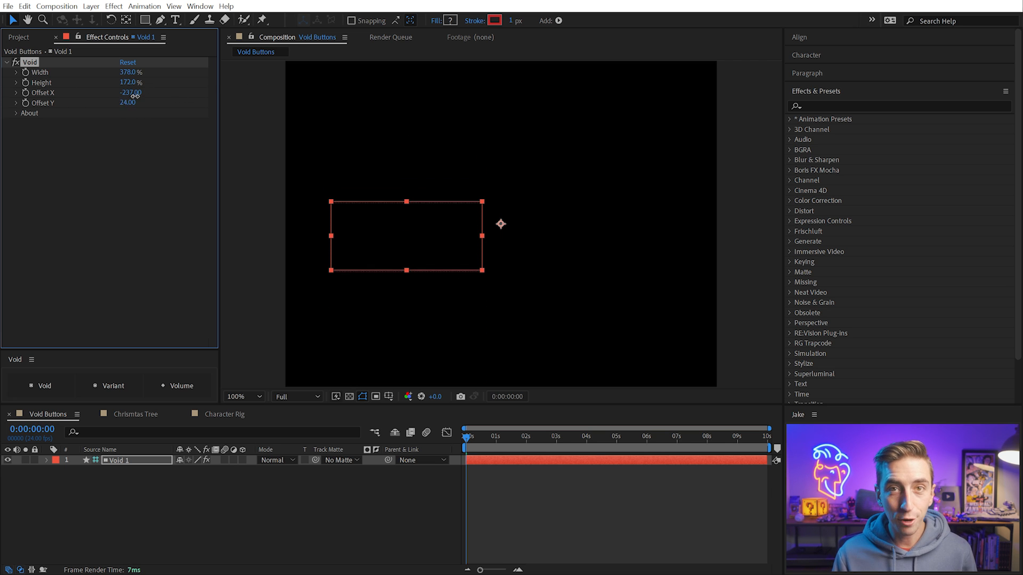
{"action": "left_click", "coordinate": [396, 227]}
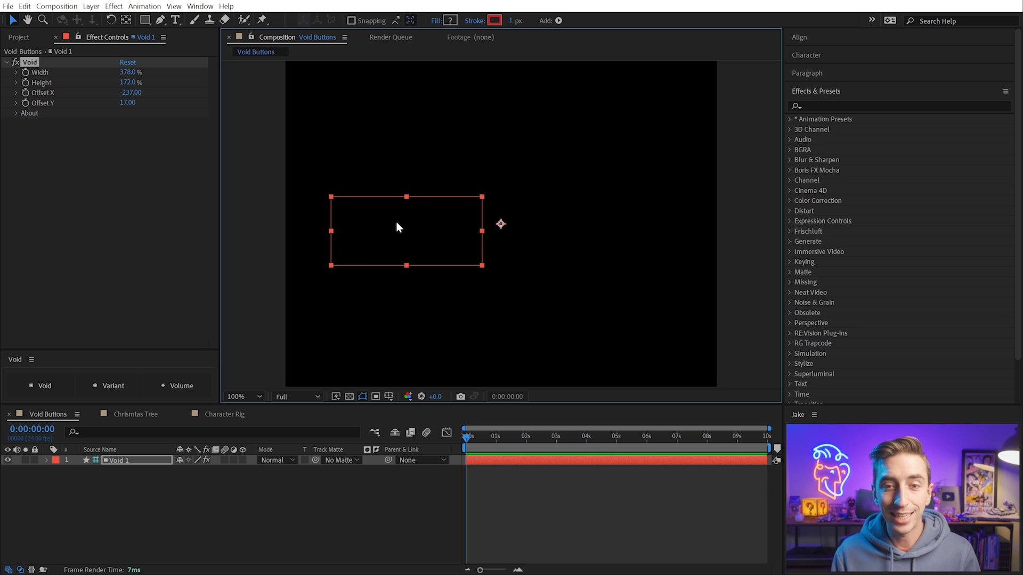
Delete the resized Void layer from the composition
{"action": "left_click", "coordinate": [437, 172]}
{"action": "left_click", "coordinate": [445, 198]}
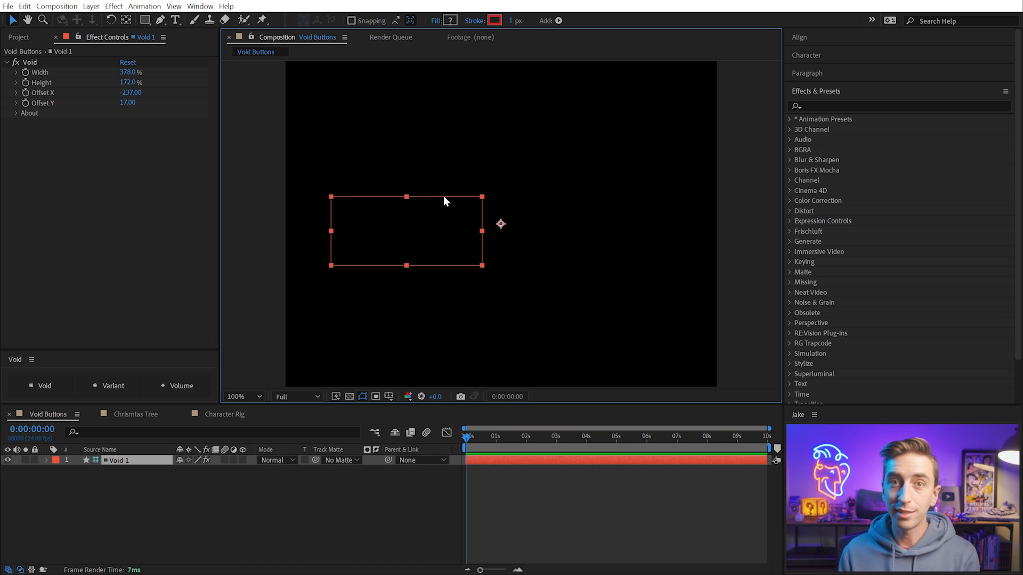
{"action": "key", "text": "Delete"}
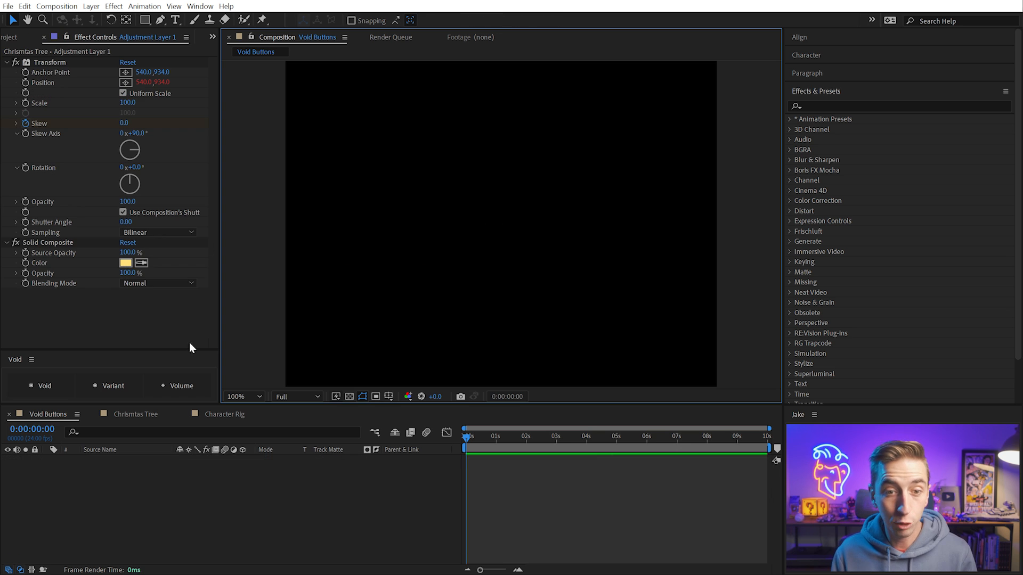
Add a Variant layer to the composition and view it with the whole frame visible at 50% zoom
{"action": "left_click", "coordinate": [122, 394]}
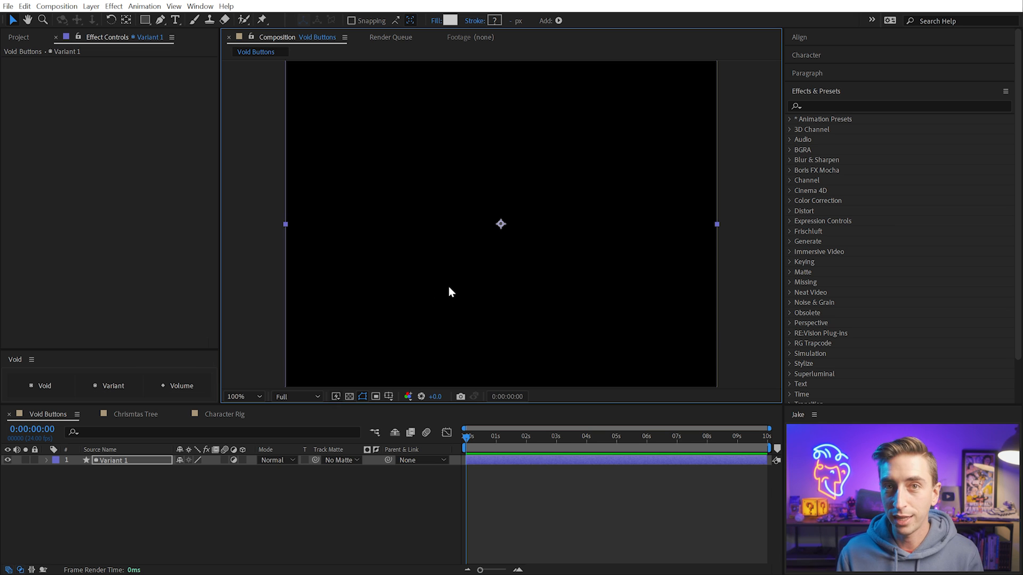
{"action": "scroll", "coordinate": [449, 286], "scroll_direction": "down", "scroll_amount": 2}
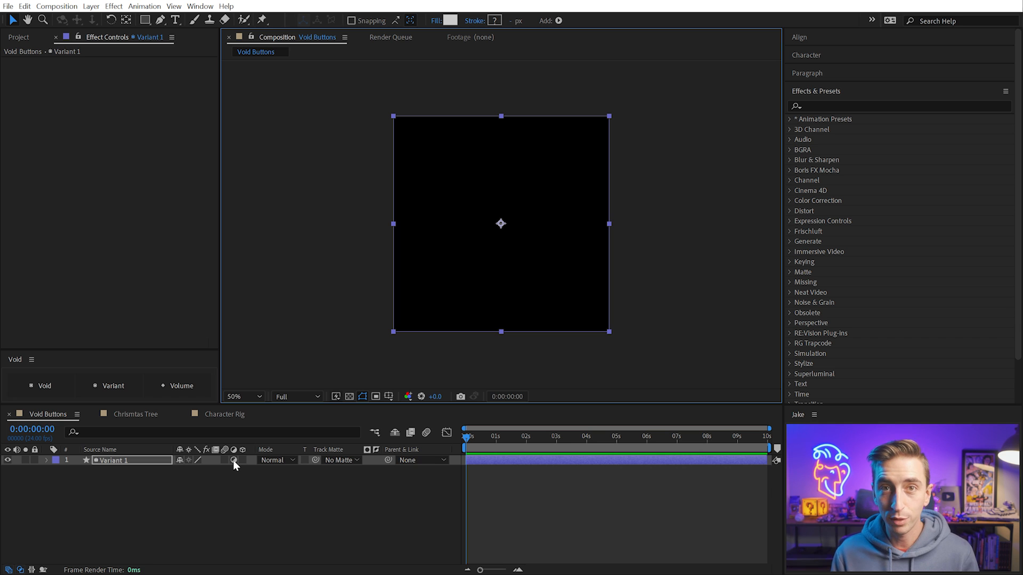
{"action": "left_click", "coordinate": [230, 488]}
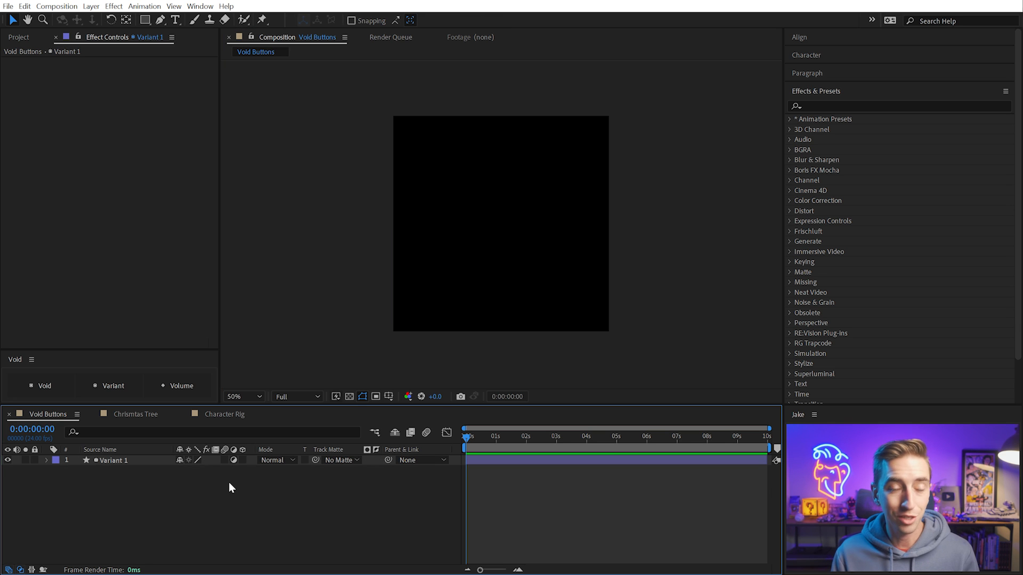
Add the Adjustment Layer 1 solid above the Variant layer, toggle its adjustment switch, and delete it from the composition
{"action": "left_click", "coordinate": [19, 37]}
{"action": "left_click_drag", "start_coordinate": [62, 156], "coordinate": [501, 227]}
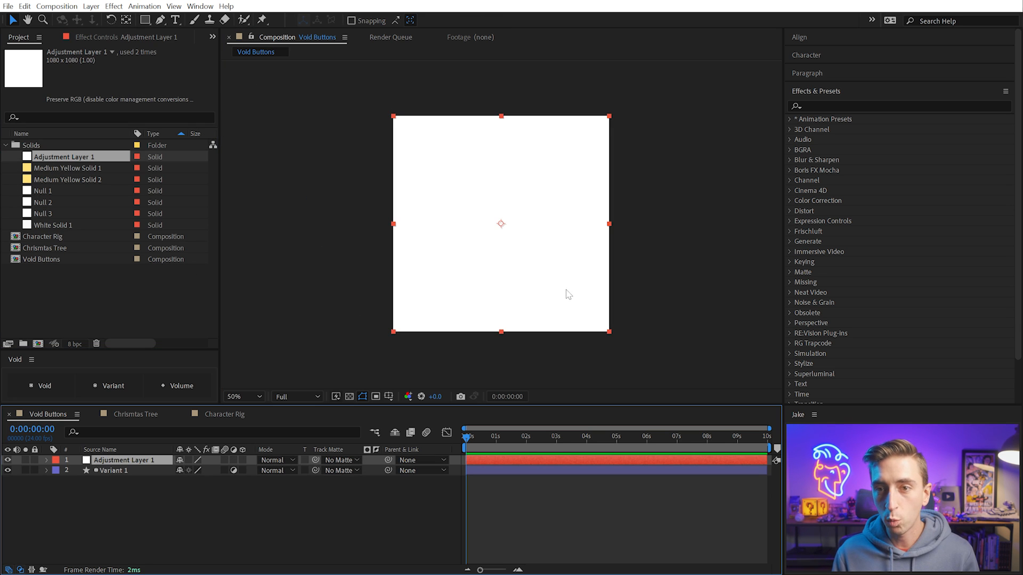
{"action": "left_click", "coordinate": [234, 460]}
{"action": "key", "text": "Delete"}
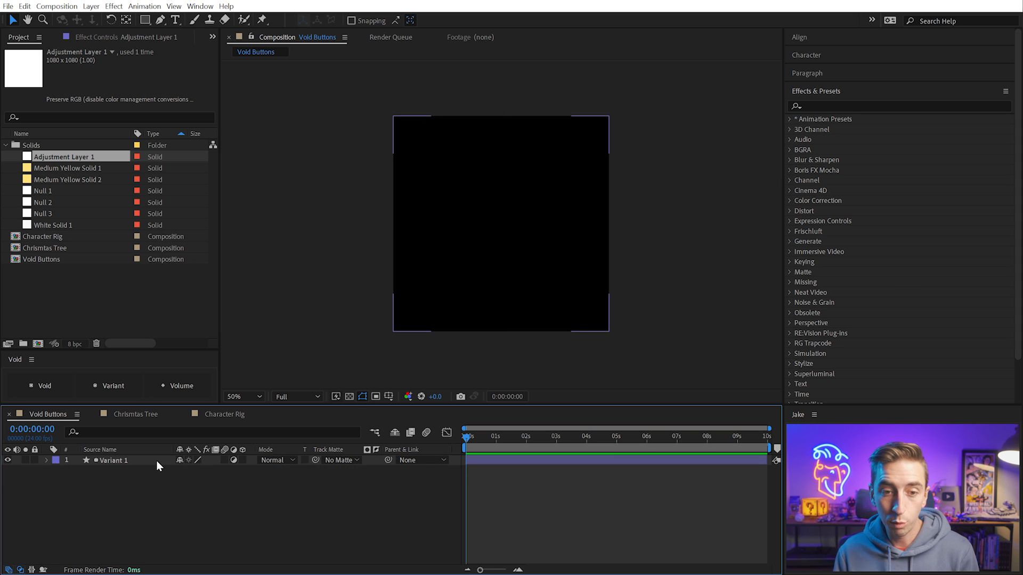
Collapse the Solids folder and delete the Variant layer from the composition
{"action": "left_click", "coordinate": [7, 145]}
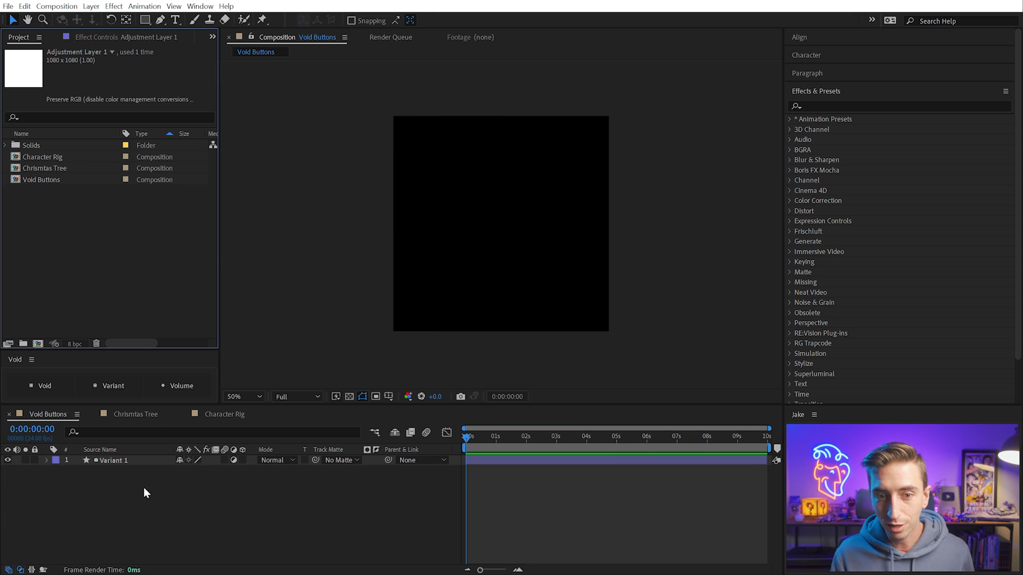
{"action": "left_click", "coordinate": [117, 461]}
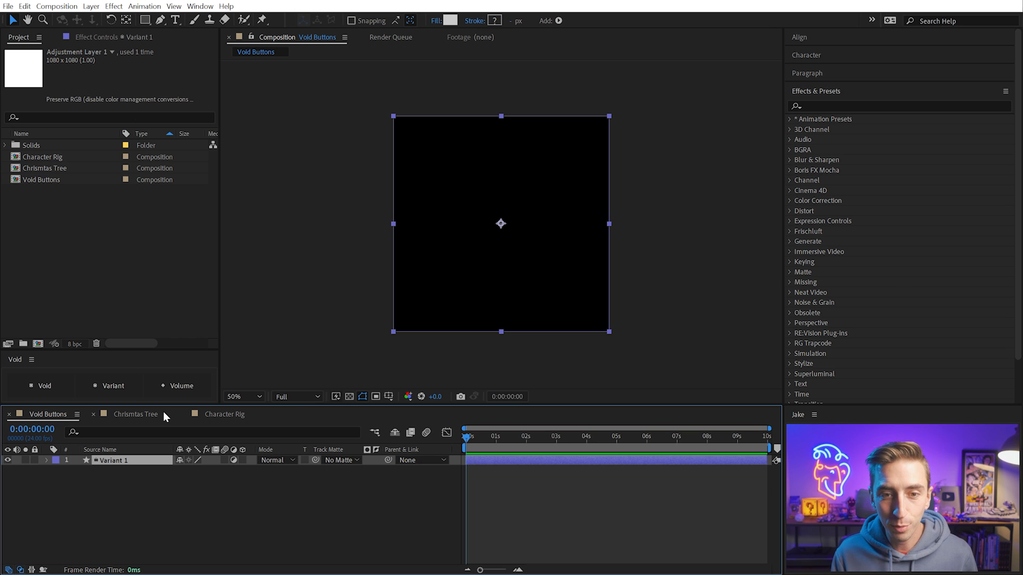
{"action": "key", "text": "Delete"}
{"action": "left_click", "coordinate": [254, 356]}
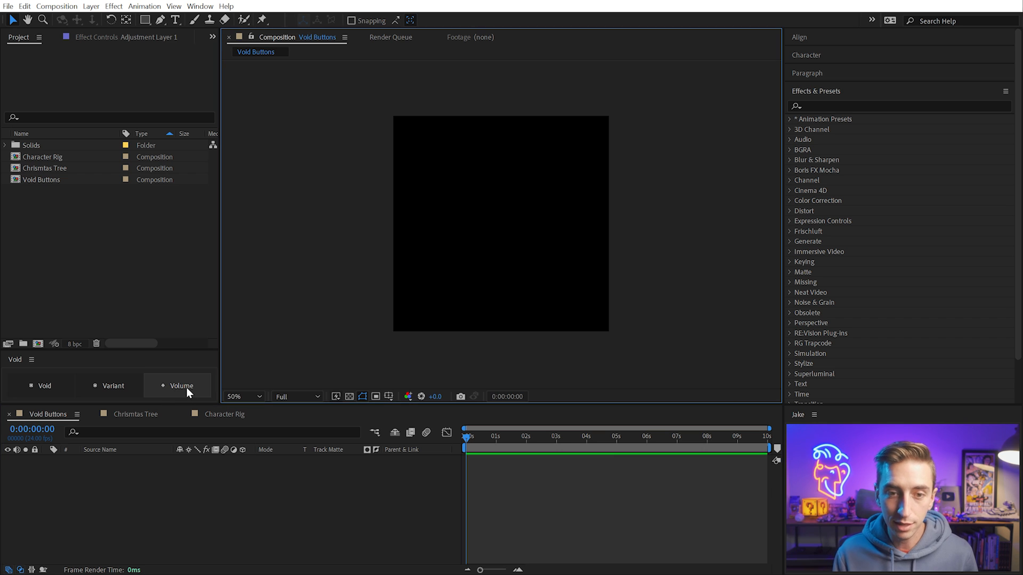
Add a Volume layer filled with the light grey color CCCCCC
{"action": "left_click", "coordinate": [186, 388]}
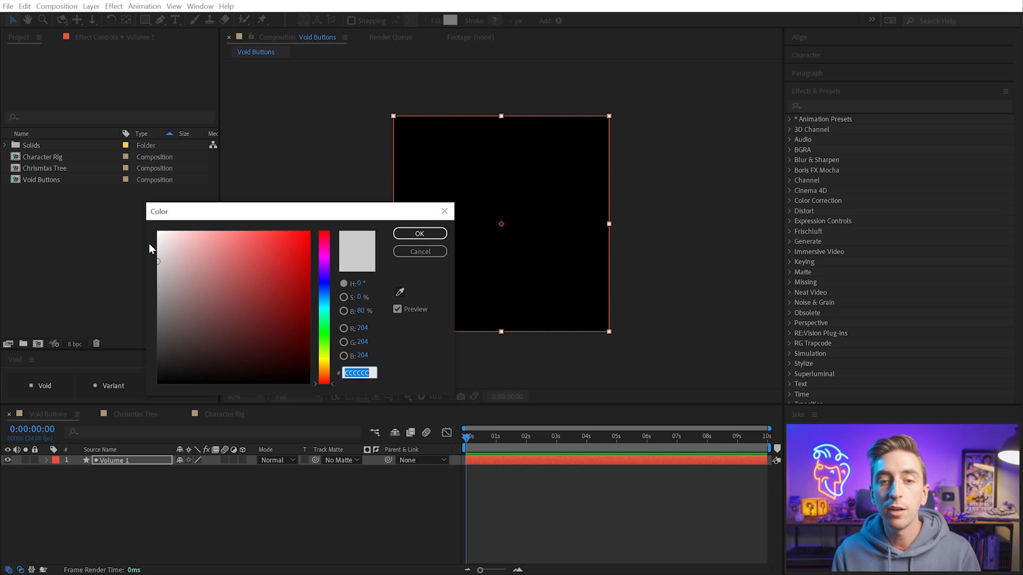
{"action": "left_click", "coordinate": [154, 261]}
{"action": "mouse_move", "coordinate": [153, 258]}
{"action": "left_mouse_down"}
{"action": "mouse_move", "coordinate": [251, 276]}
{"action": "mouse_move", "coordinate": [117, 260]}
{"action": "left_mouse_up"}
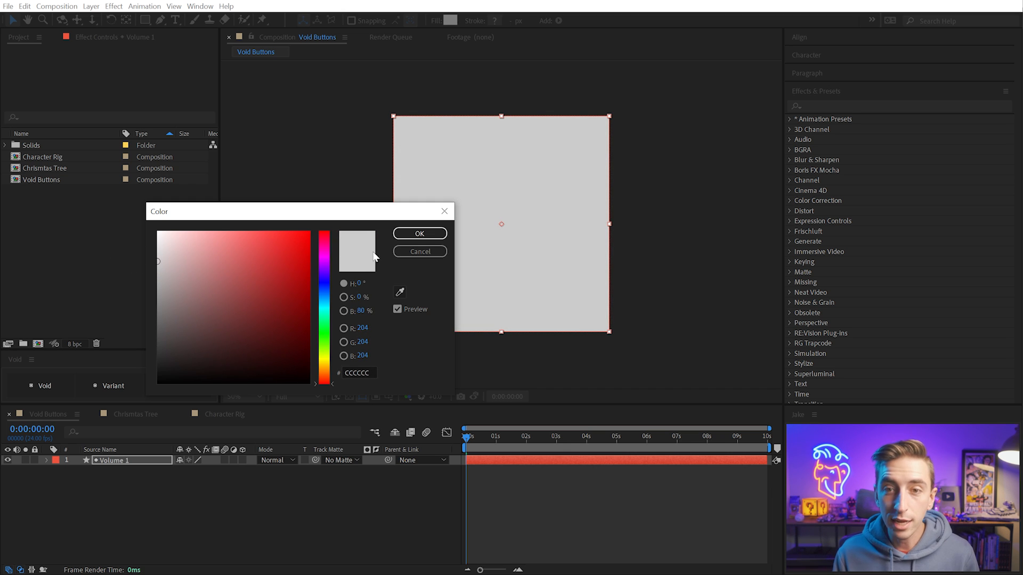
{"action": "left_click", "coordinate": [419, 233]}
{"action": "left_click", "coordinate": [369, 215]}
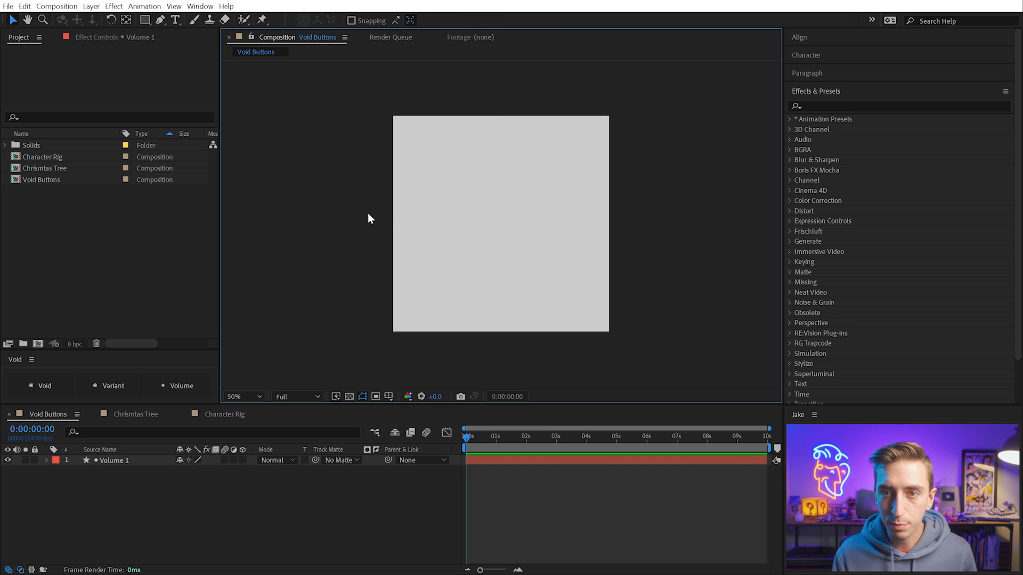
Add a second Volume layer above the first, filled with the pink color FA9292, and deselect all layers
{"action": "left_click", "coordinate": [458, 196]}
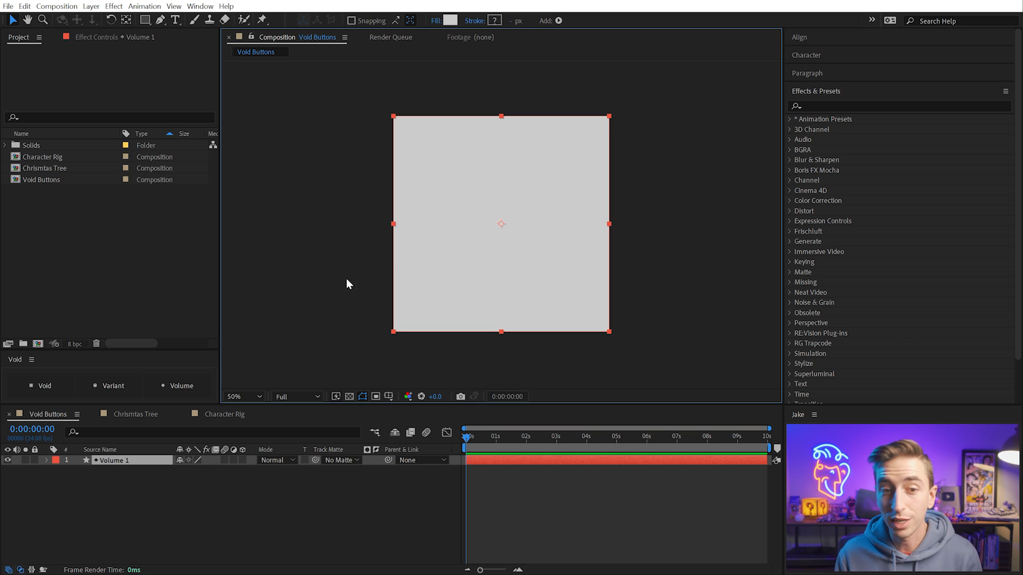
{"action": "left_click", "coordinate": [178, 388]}
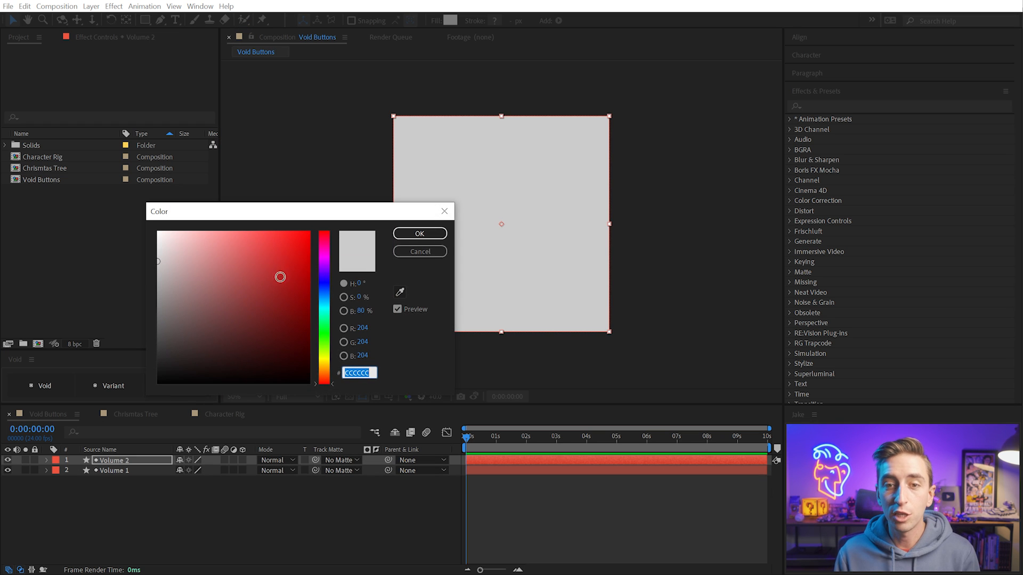
{"action": "left_click", "coordinate": [275, 247]}
{"action": "left_click", "coordinate": [220, 233]}
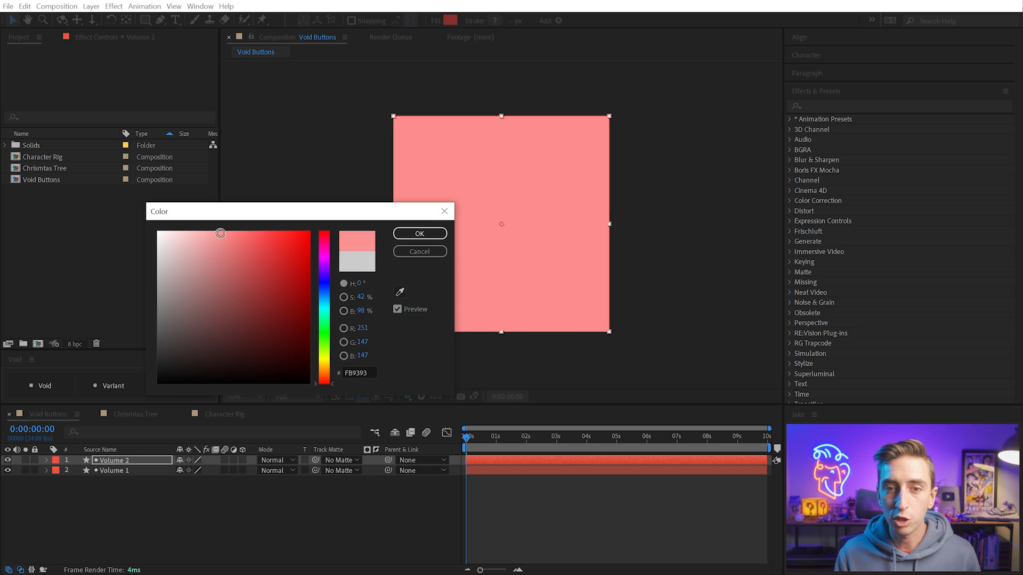
{"action": "left_click", "coordinate": [407, 233]}
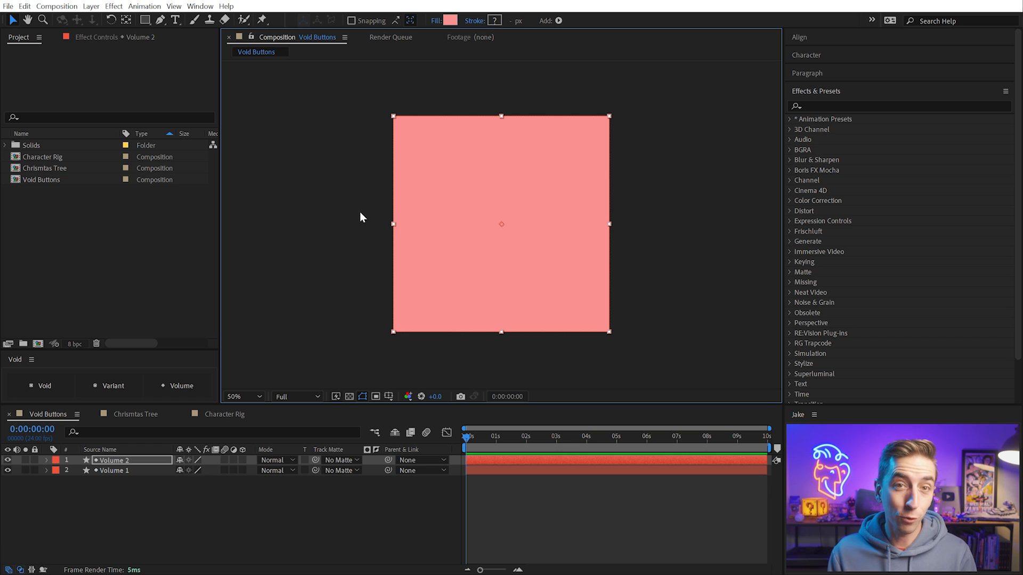
{"action": "left_click", "coordinate": [347, 216]}
{"action": "left_click", "coordinate": [155, 502]}
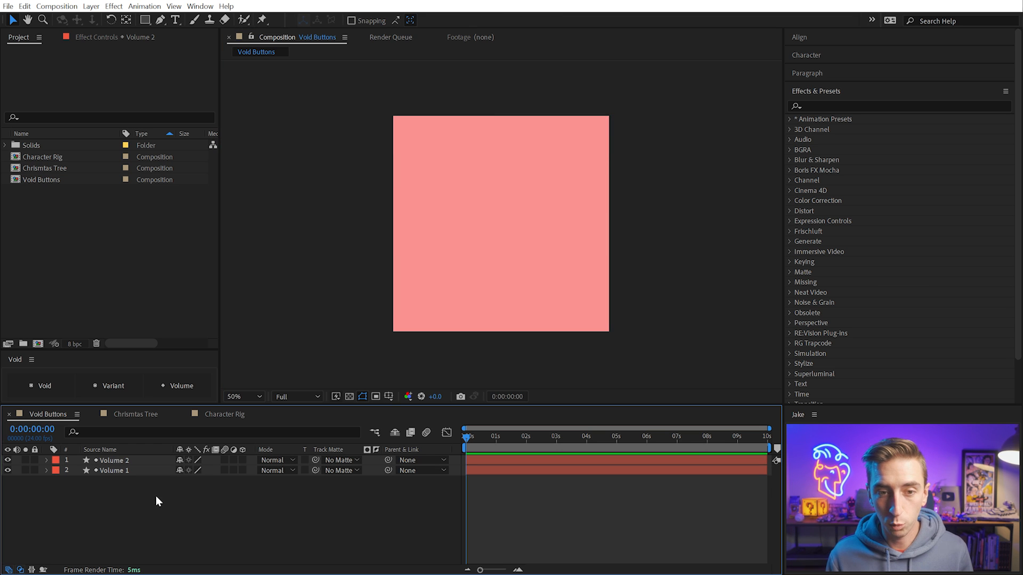
Open the Chrismtas Tree composition and play its animation
{"action": "left_click", "coordinate": [136, 417]}
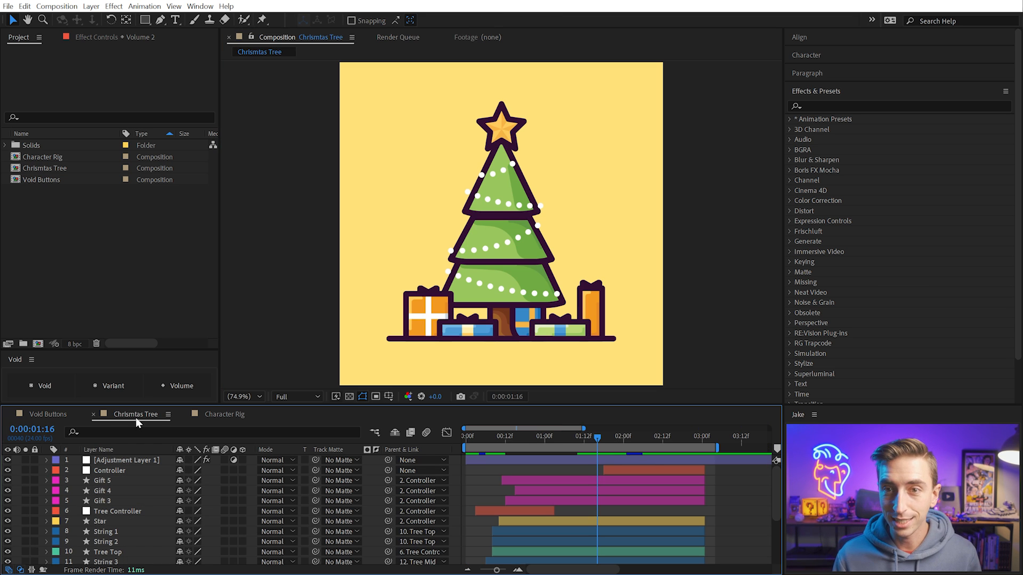
{"action": "key", "text": "space"}
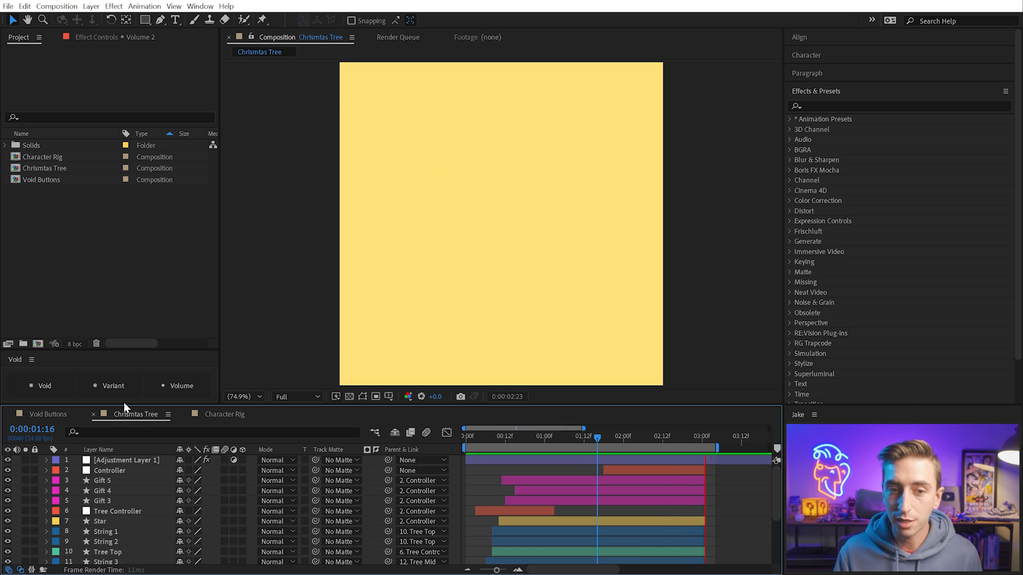
{"action": "key", "text": "space"}
Enlarge the Void panel to reveal its replace options and replace all nulls in this composition with voids
{"action": "left_click_drag", "start_coordinate": [109, 347], "coordinate": [107, 266]}
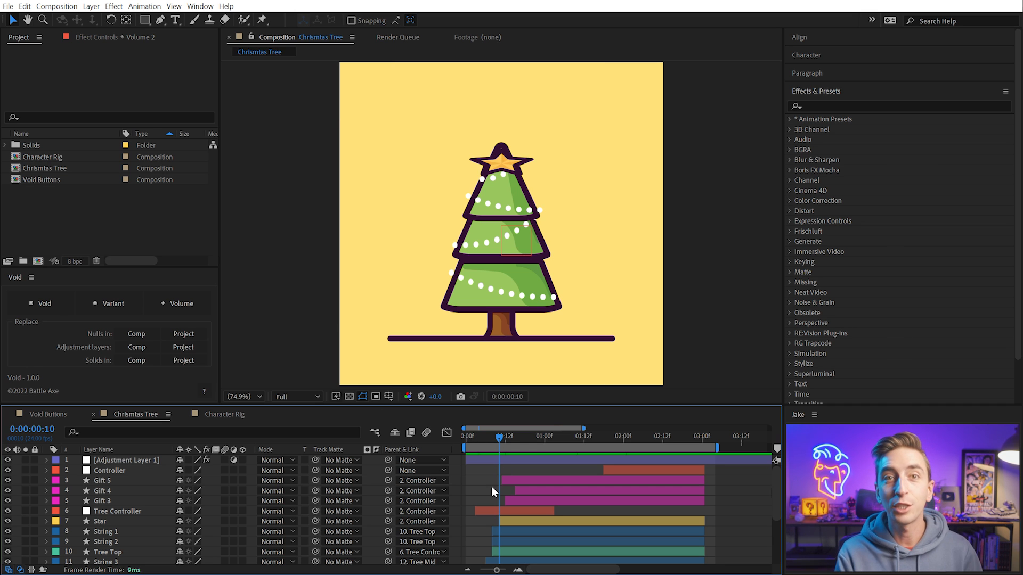
{"action": "left_click", "coordinate": [151, 335]}
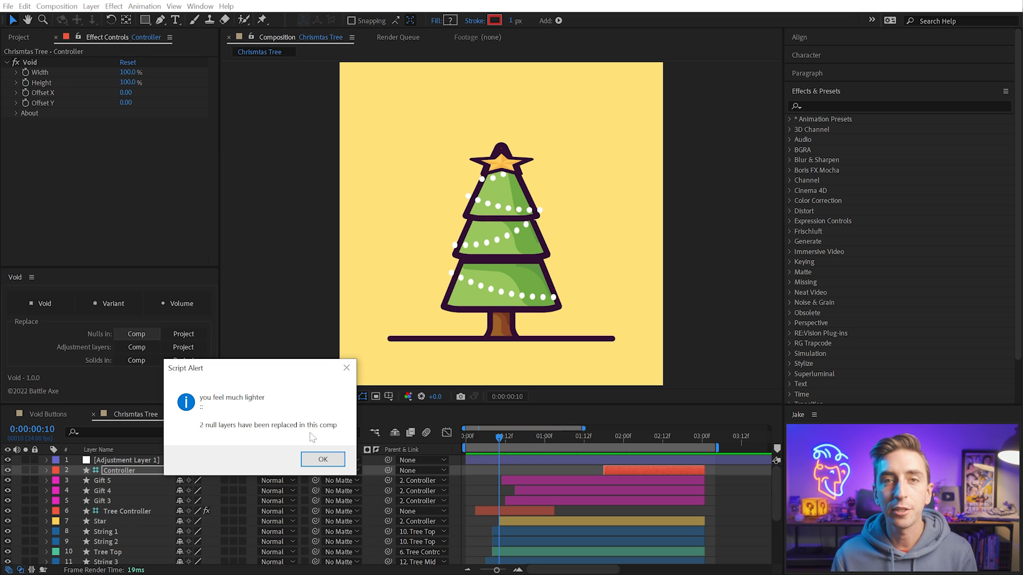
{"action": "left_click", "coordinate": [323, 460]}
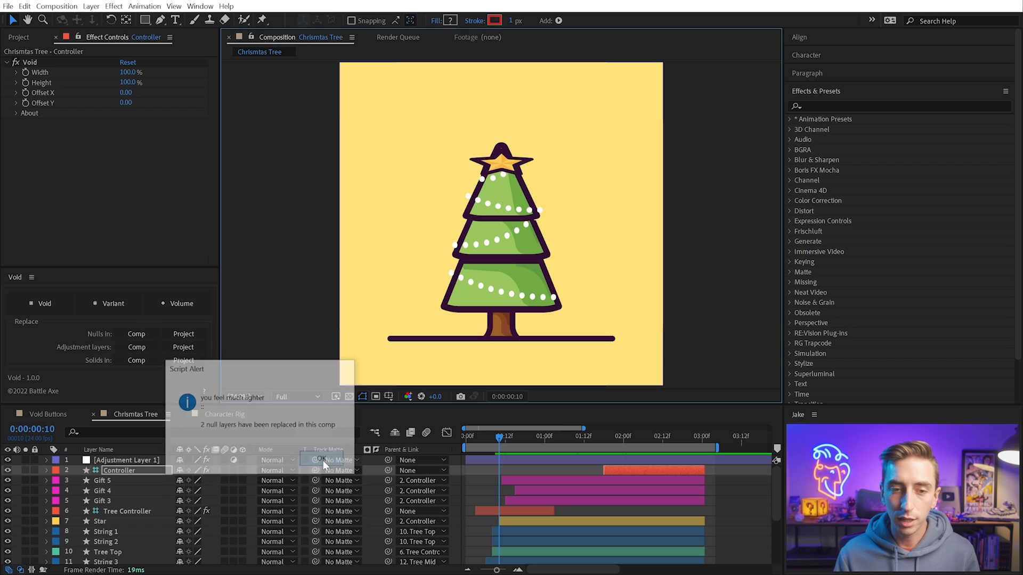
Reveal the keyframes of the Controller and Tree Controller voids and preview the animation from the start
{"action": "left_click", "coordinate": [490, 511]}
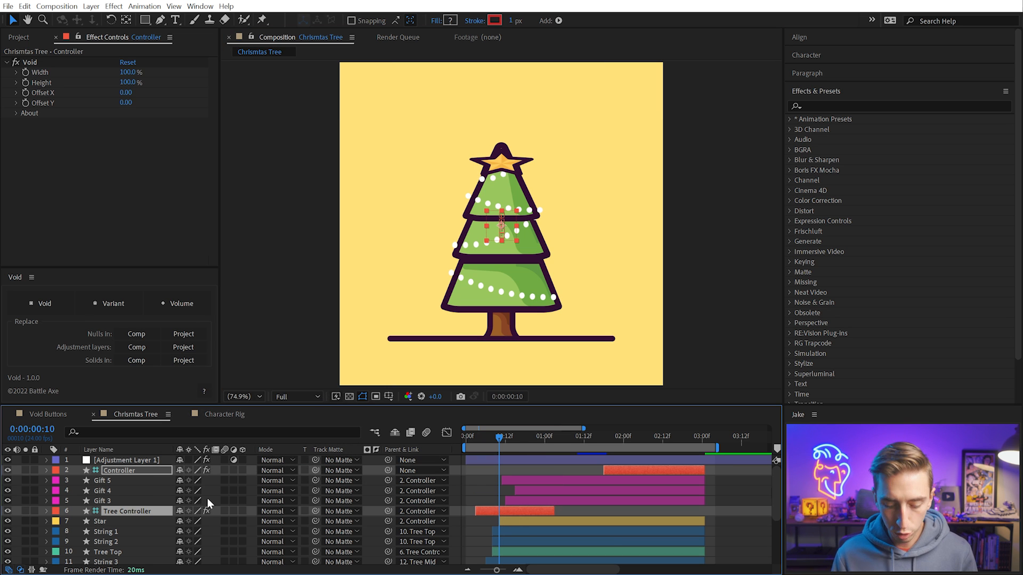
{"action": "key", "text": "u"}
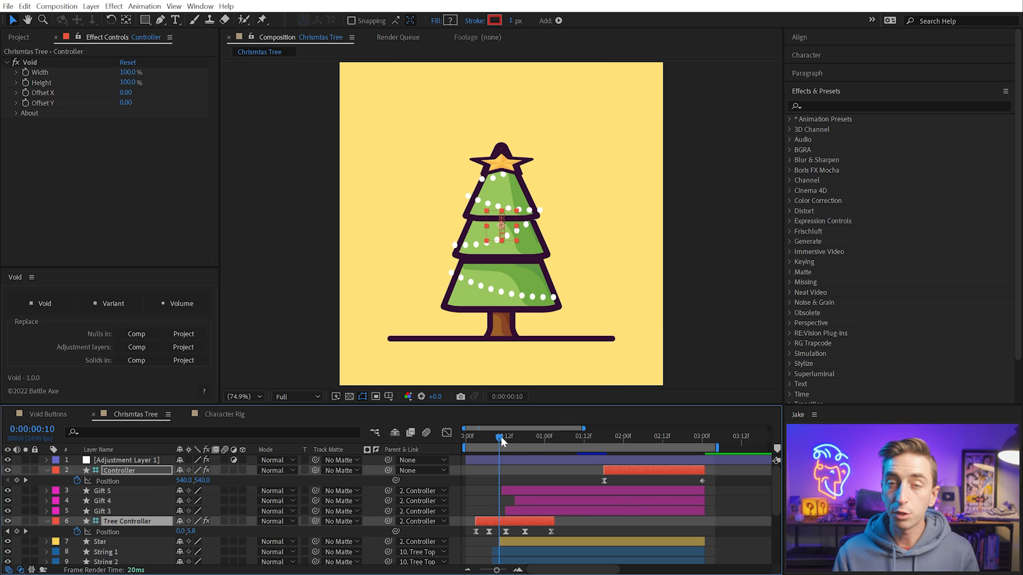
{"action": "left_click_drag", "start_coordinate": [492, 435], "coordinate": [398, 444]}
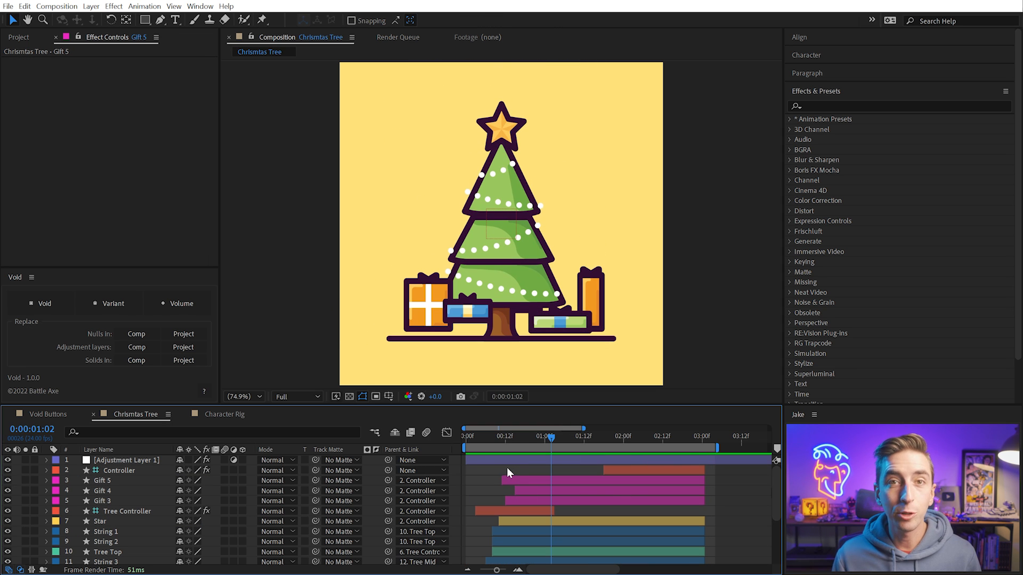
Replace the adjustment layer in the Chrismtas Tree composition with a Variant layer
{"action": "left_click", "coordinate": [501, 461]}
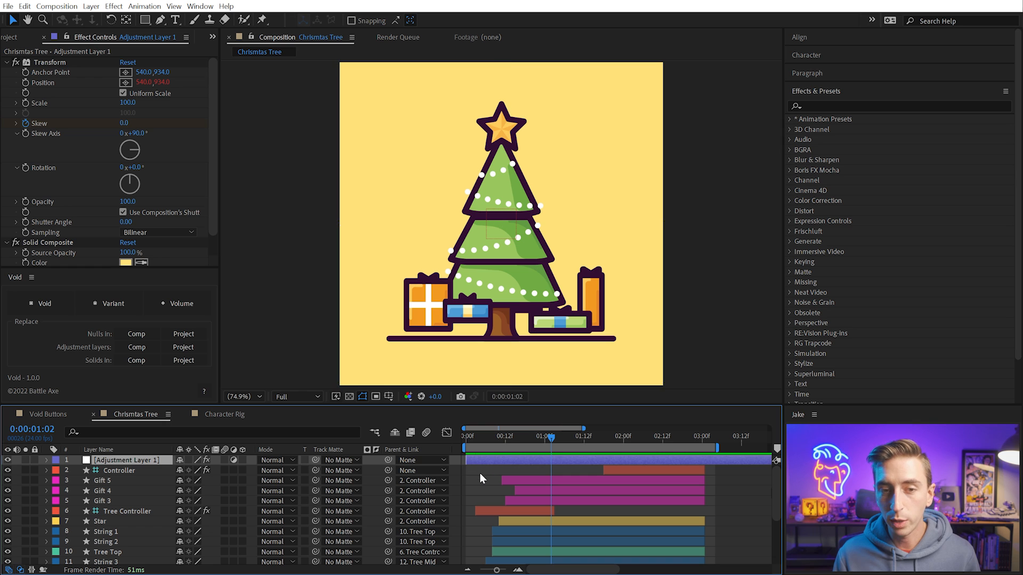
{"action": "left_click", "coordinate": [471, 475]}
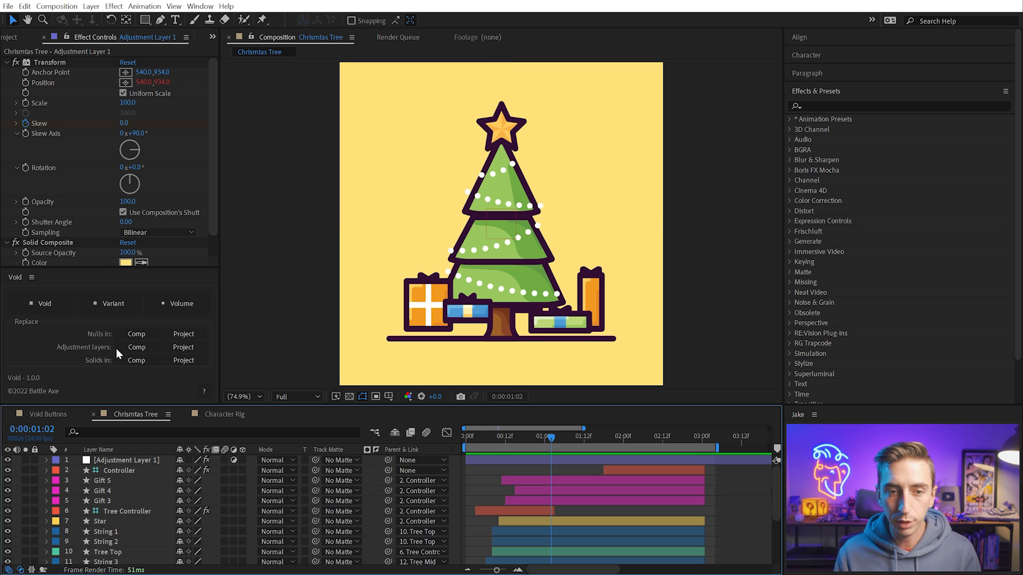
{"action": "left_click", "coordinate": [130, 349]}
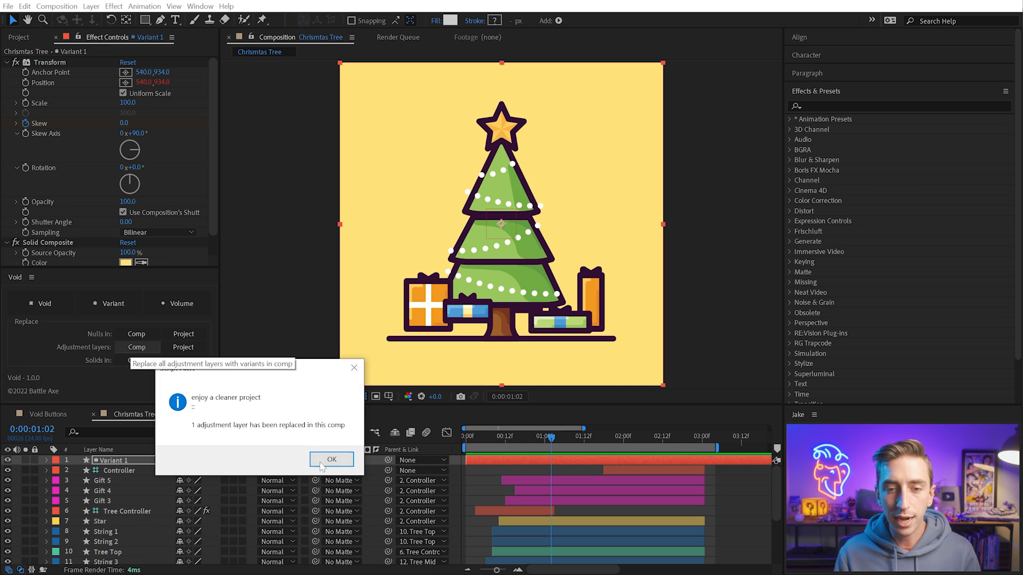
{"action": "left_click", "coordinate": [321, 463]}
Select the Variant 1 layer and preview the tree animation with its effects
{"action": "left_click", "coordinate": [111, 462]}
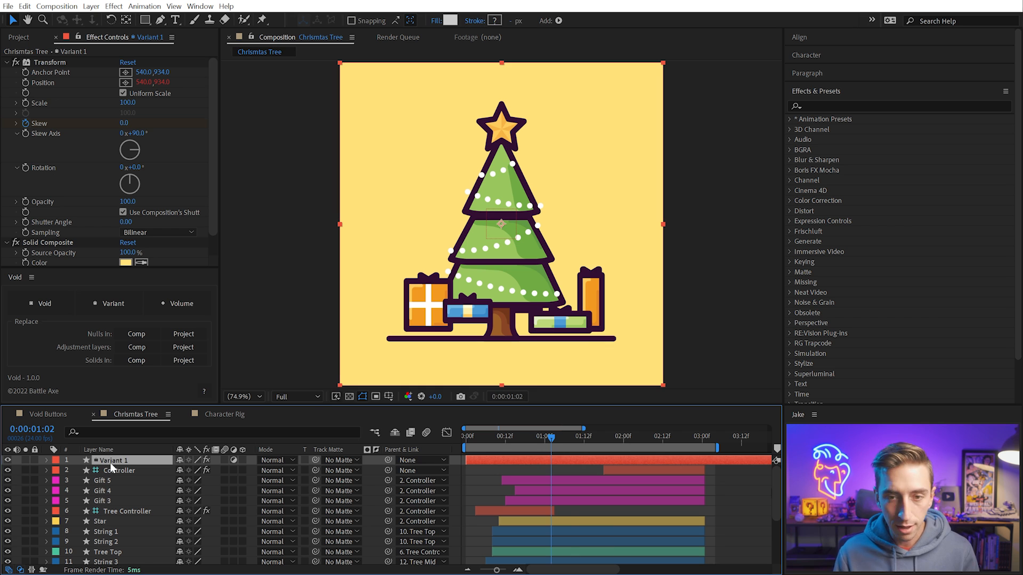
{"action": "key", "text": "w"}
{"action": "key", "text": "space"}
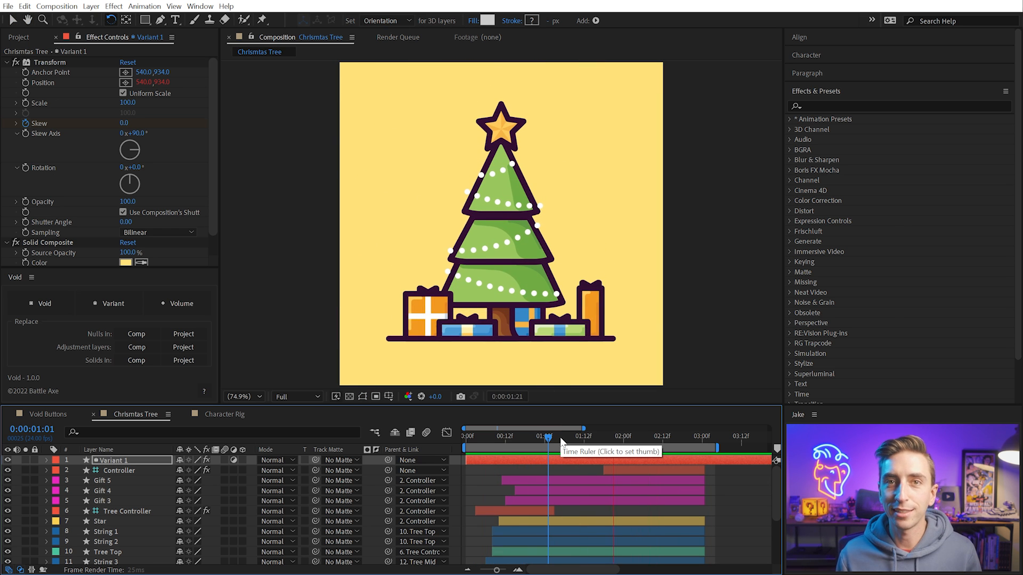
{"action": "left_click", "coordinate": [561, 436]}
Replace the Medium Yellow Solid 1 background with a Volume layer and widen the layer name column to fit its full name
{"action": "scroll", "coordinate": [487, 533], "scroll_direction": "down", "scroll_amount": 4}
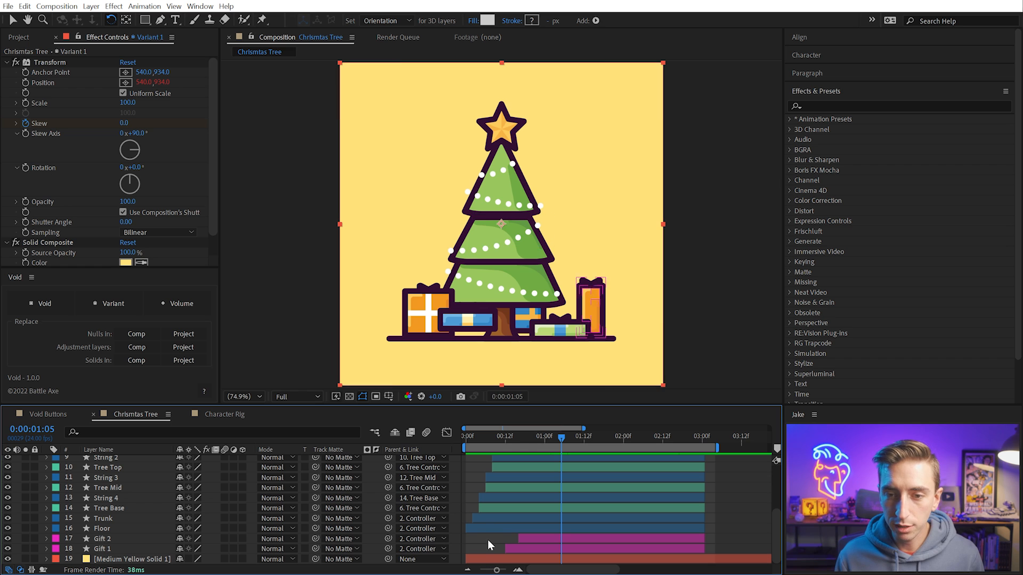
{"action": "left_click", "coordinate": [487, 539]}
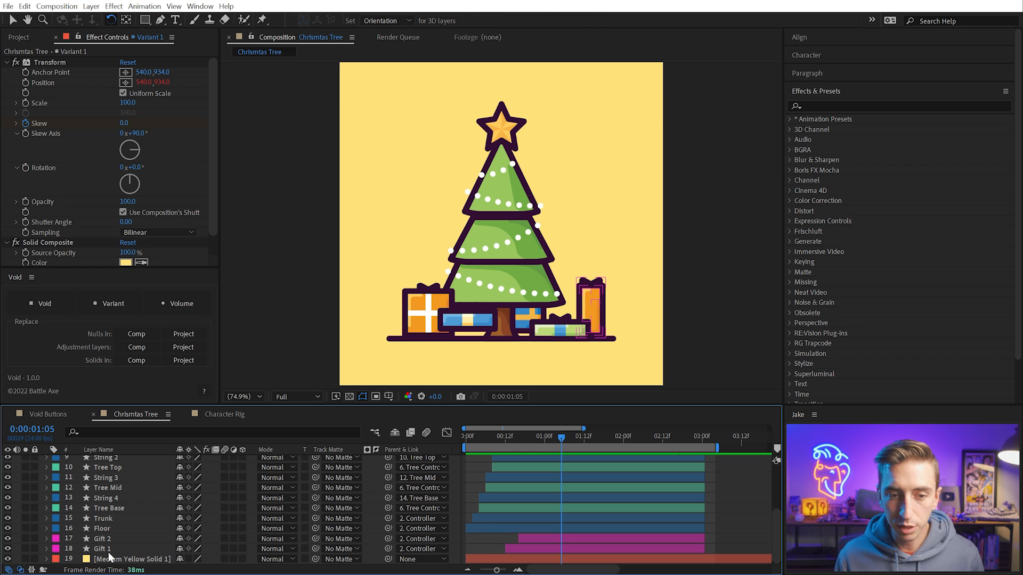
{"action": "left_click", "coordinate": [136, 361]}
{"action": "left_click", "coordinate": [320, 458]}
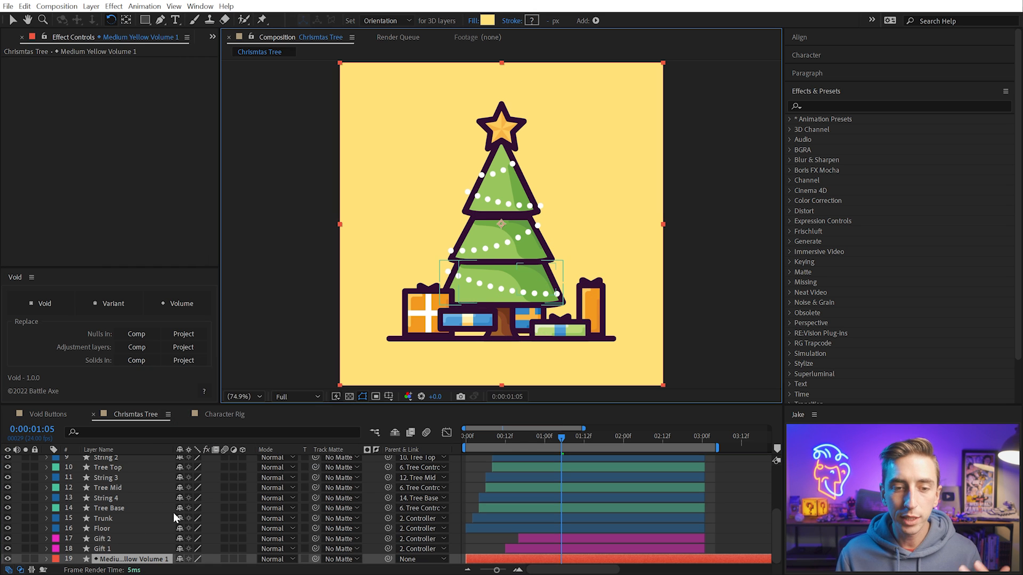
{"action": "left_click_drag", "start_coordinate": [171, 451], "coordinate": [238, 451]}
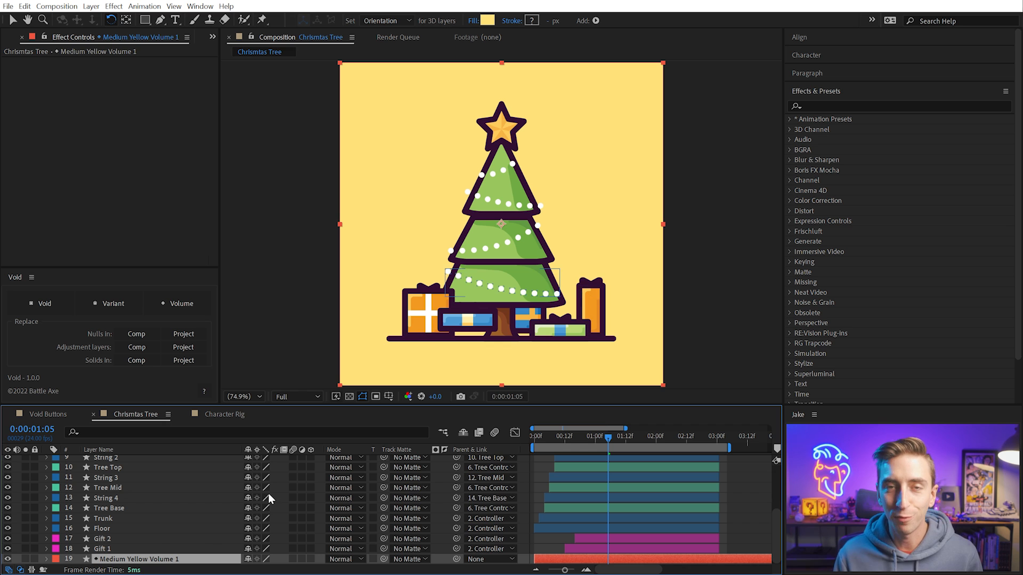
{"action": "left_click", "coordinate": [544, 468]}
Examine the contents of the Solids folder in the project and collapse it again
{"action": "scroll", "coordinate": [545, 467], "scroll_direction": "up", "scroll_amount": 5}
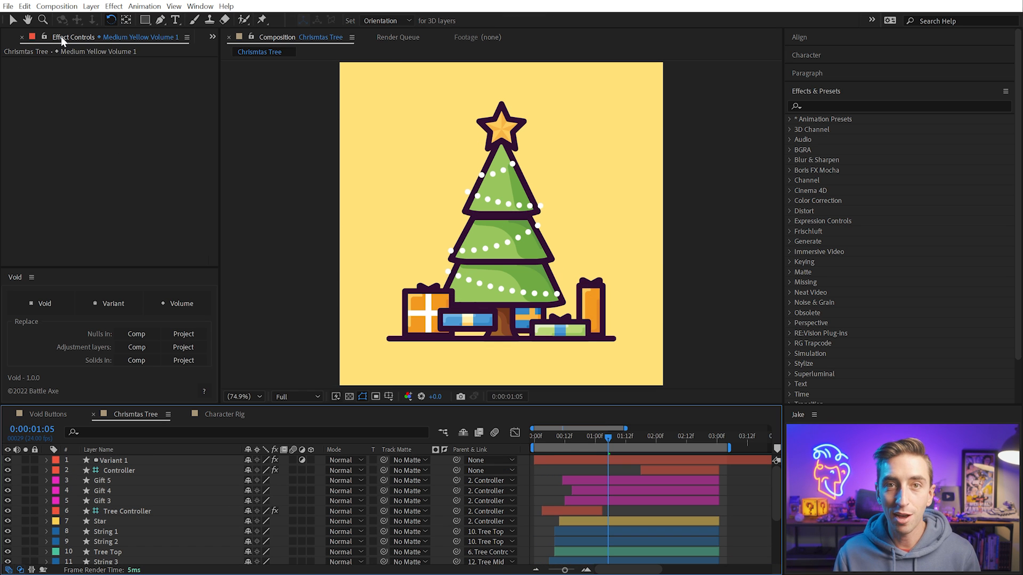
{"action": "key", "text": "ctrl+0"}
{"action": "left_click", "coordinate": [5, 145]}
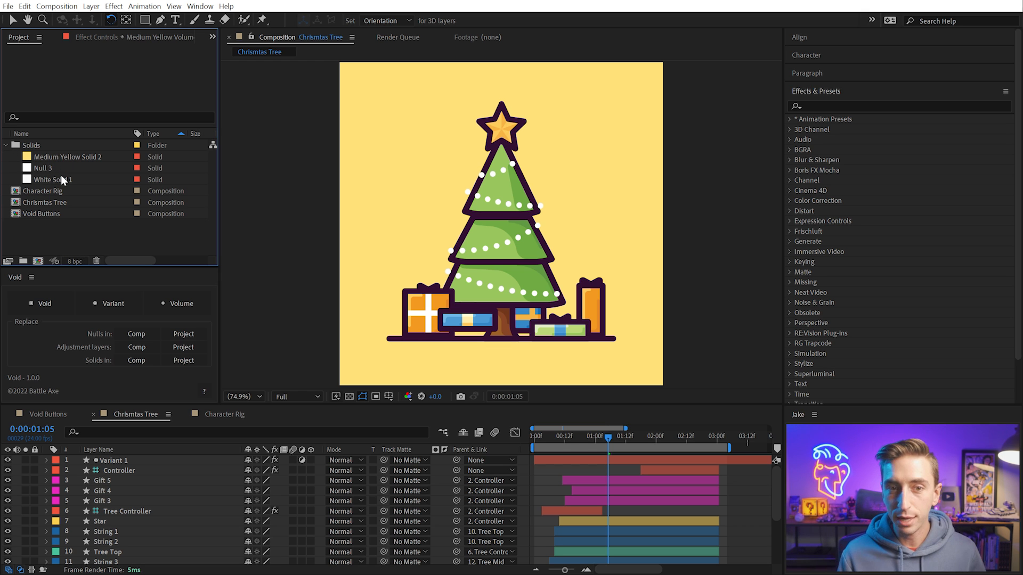
{"action": "left_click", "coordinate": [7, 147]}
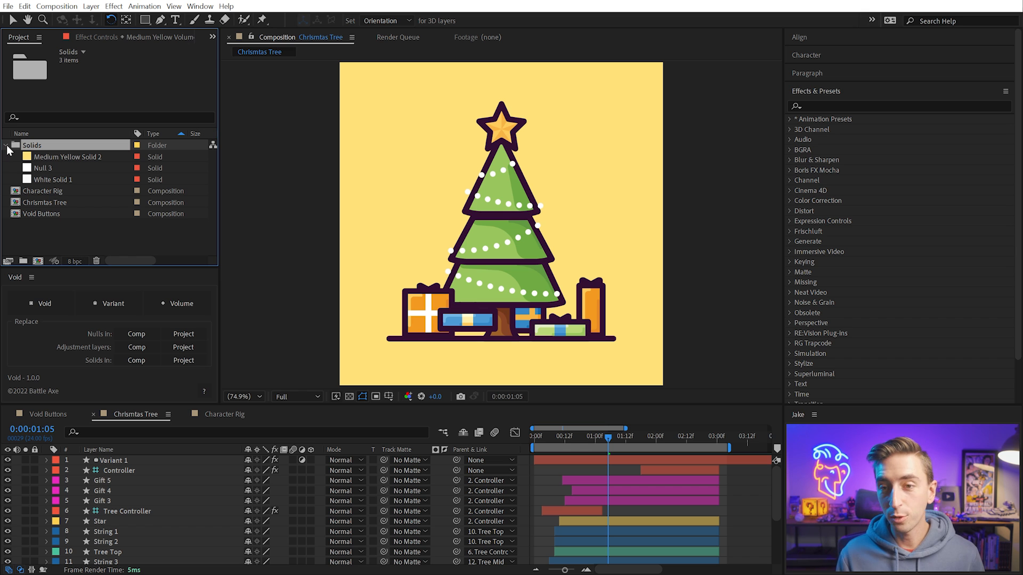
{"action": "left_click", "coordinate": [6, 145]}
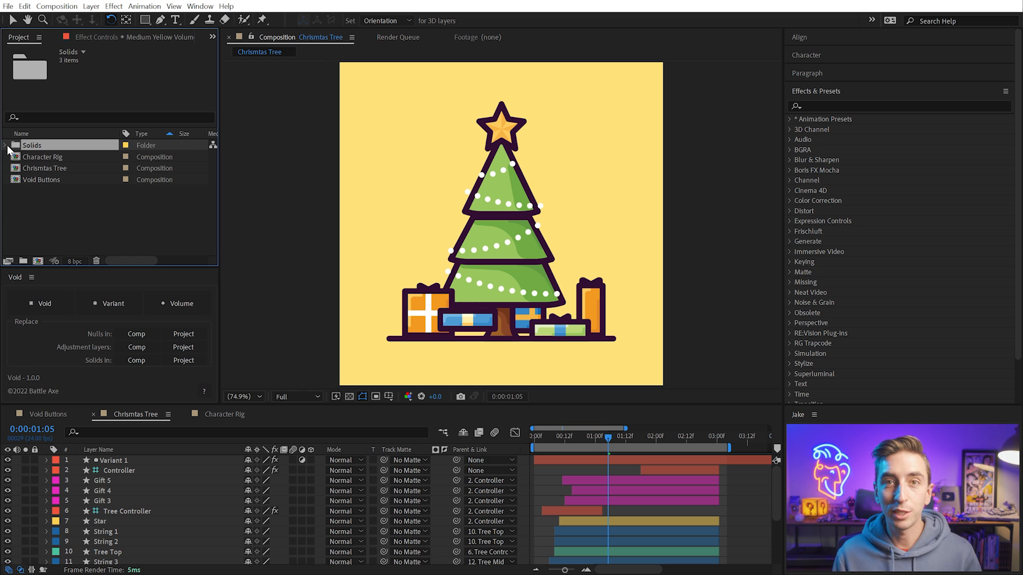
{"action": "left_click", "coordinate": [563, 470]}
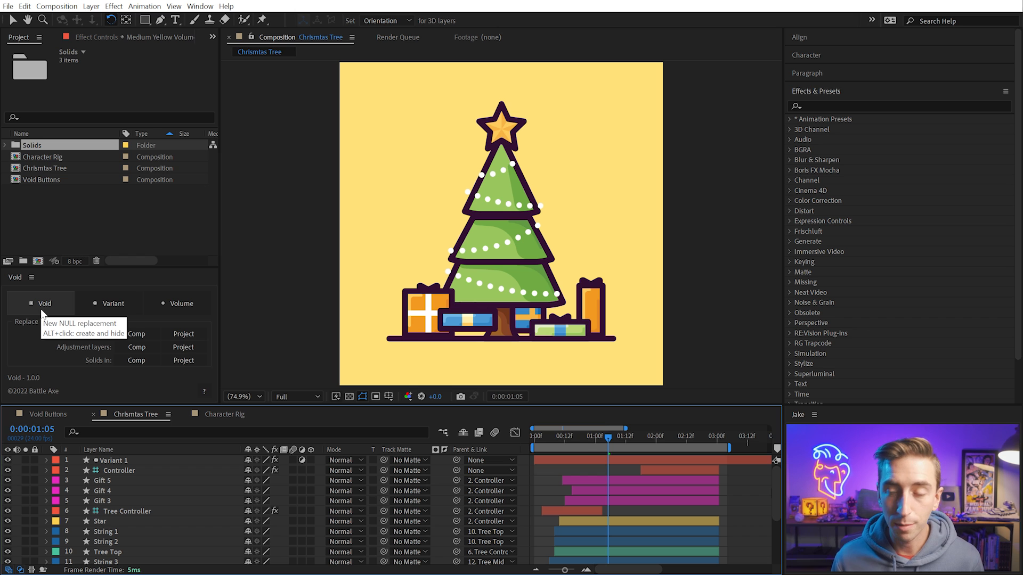
Move the current time to 0:00:00:21, activate the Selection tool and lock the Variant 1 layer
{"action": "left_click_drag", "start_coordinate": [607, 446], "coordinate": [587, 447]}
{"action": "left_click", "coordinate": [417, 267]}
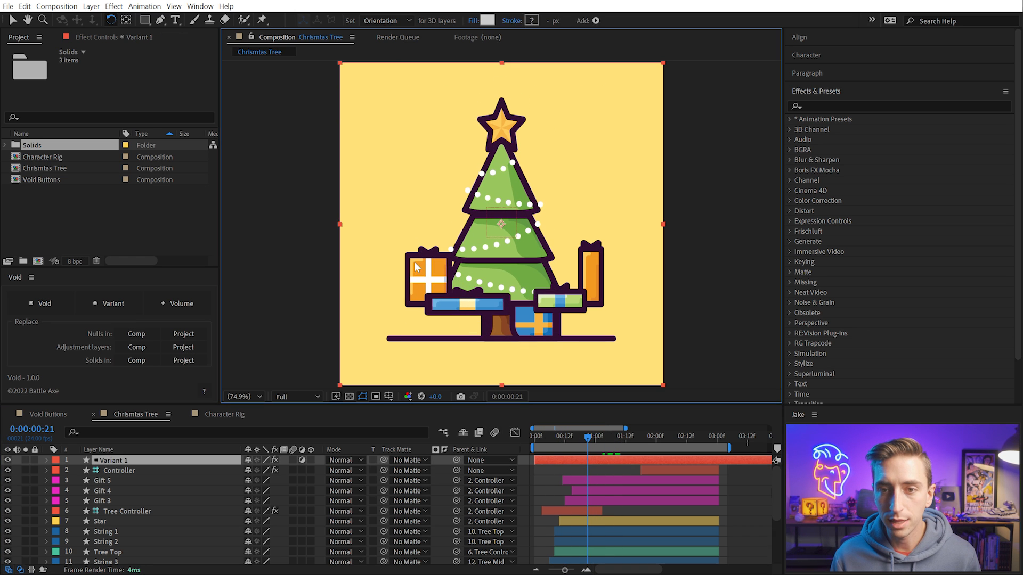
{"action": "key", "text": "v"}
{"action": "left_click", "coordinate": [35, 461]}
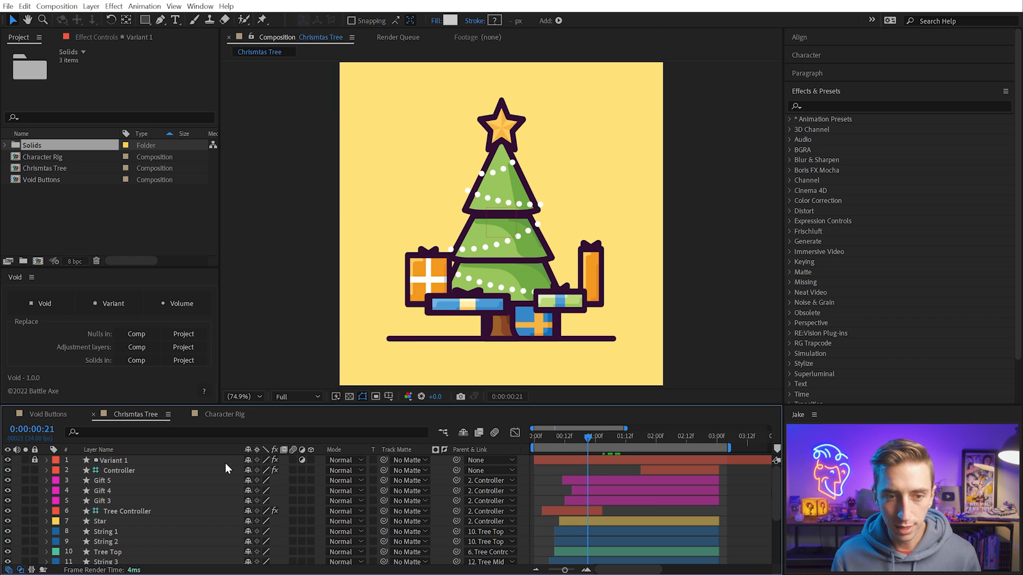
Add a Void layer as the parent of the orange Gift 3 layer and try moving it to shift the gift
{"action": "left_click", "coordinate": [418, 281]}
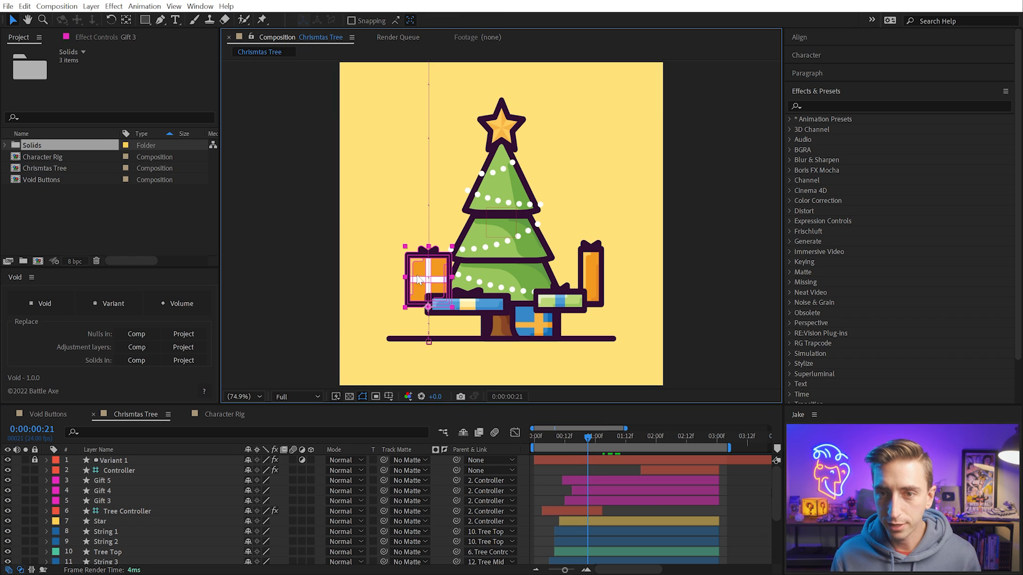
{"action": "left_click", "coordinate": [51, 302]}
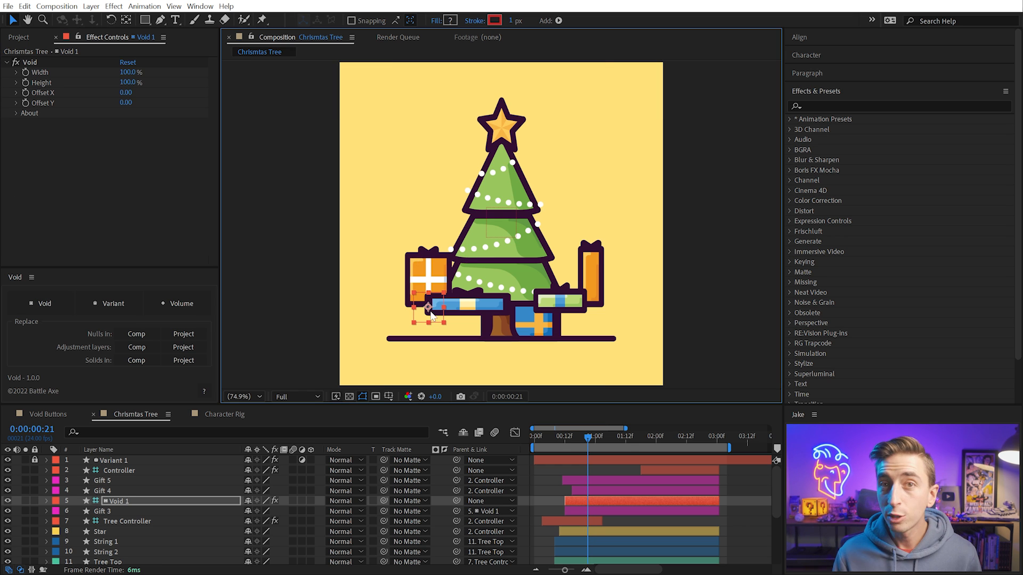
{"action": "mouse_move", "coordinate": [432, 314]}
{"action": "left_mouse_down"}
{"action": "mouse_move", "coordinate": [455, 297]}
{"action": "mouse_move", "coordinate": [452, 272]}
{"action": "mouse_move", "coordinate": [410, 264]}
{"action": "mouse_move", "coordinate": [421, 314]}
{"action": "left_mouse_up"}
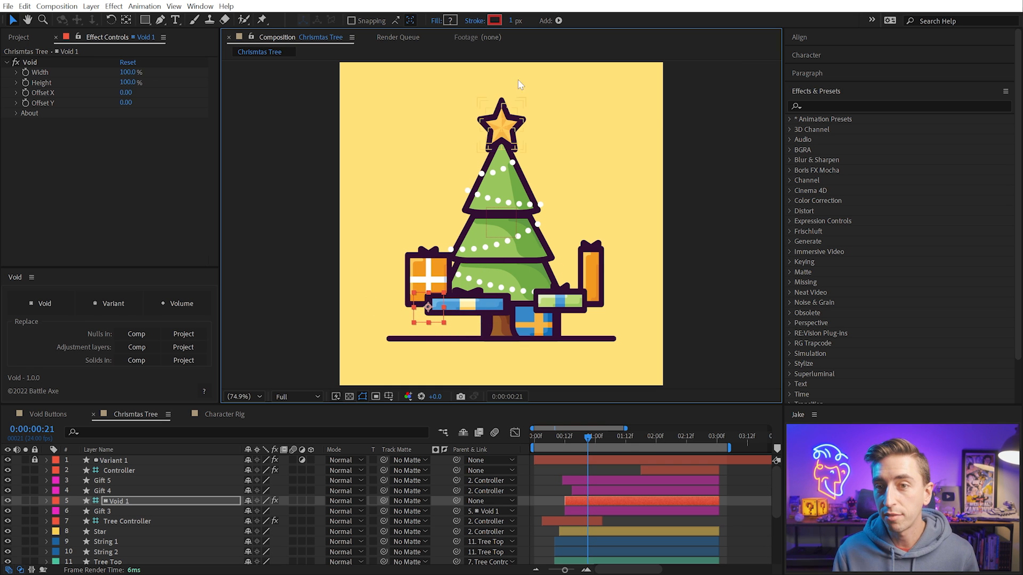
Add a Void layer as the parent of the Star layer, try moving it, and undo the move
{"action": "left_click", "coordinate": [500, 124]}
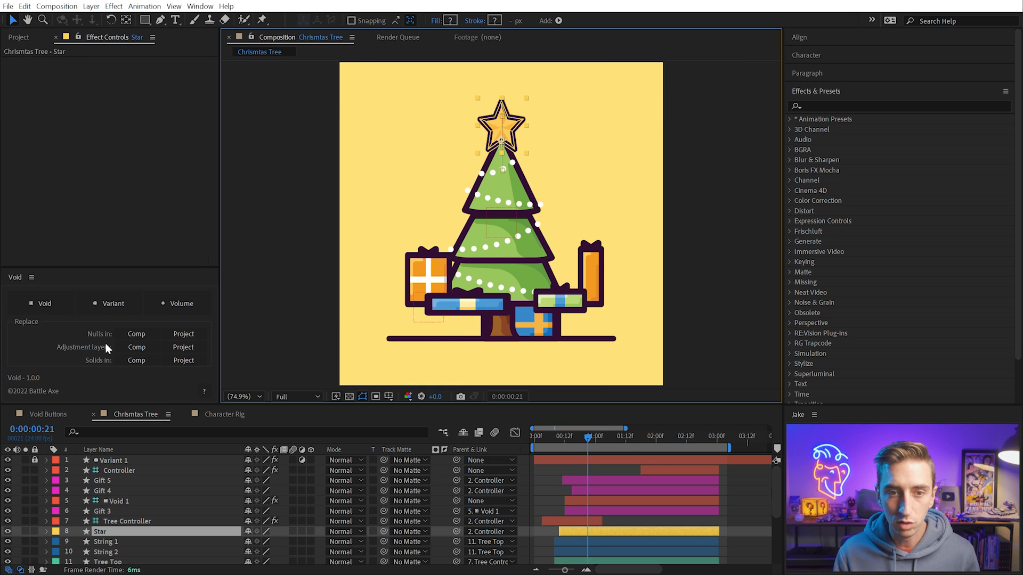
{"action": "left_click", "coordinate": [45, 303]}
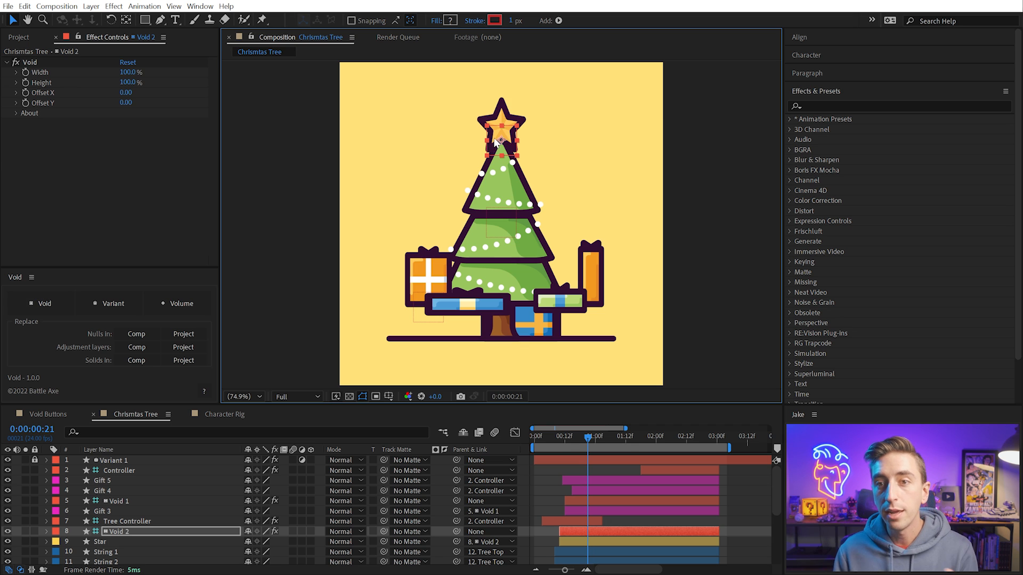
{"action": "mouse_move", "coordinate": [500, 143]}
{"action": "left_mouse_down"}
{"action": "mouse_move", "coordinate": [583, 153]}
{"action": "mouse_move", "coordinate": [413, 159]}
{"action": "mouse_move", "coordinate": [529, 164]}
{"action": "mouse_move", "coordinate": [488, 141]}
{"action": "mouse_move", "coordinate": [499, 140]}
{"action": "left_mouse_up"}
{"action": "key", "text": "ctrl+z"}
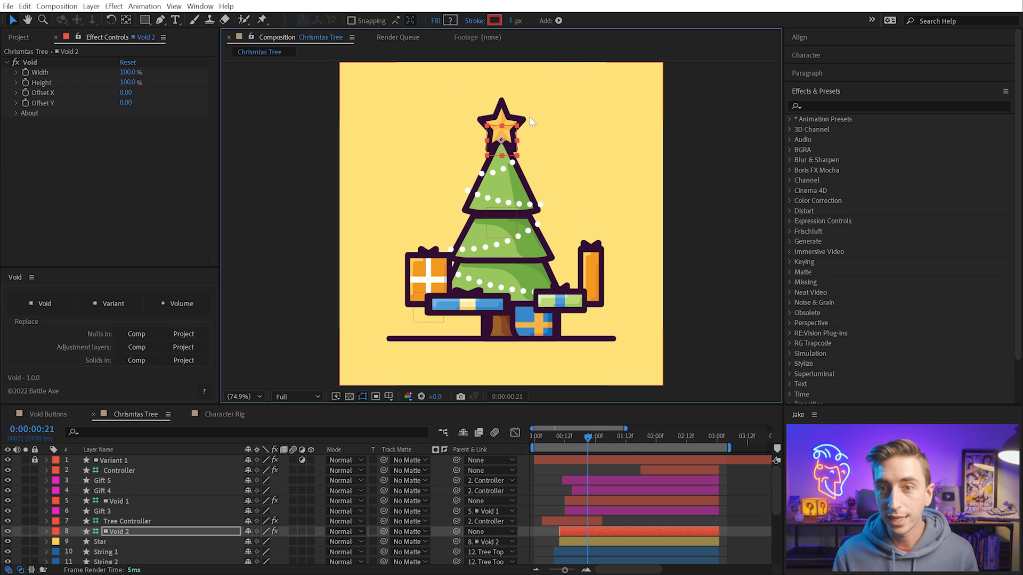
Undo the Void layers added as parents of the Star and Gift 3 layers and clear the layer selection
{"action": "key", "text": "ctrl+z"}
{"action": "key", "text": "ctrl+z"}
{"action": "key", "text": "ctrl+z"}
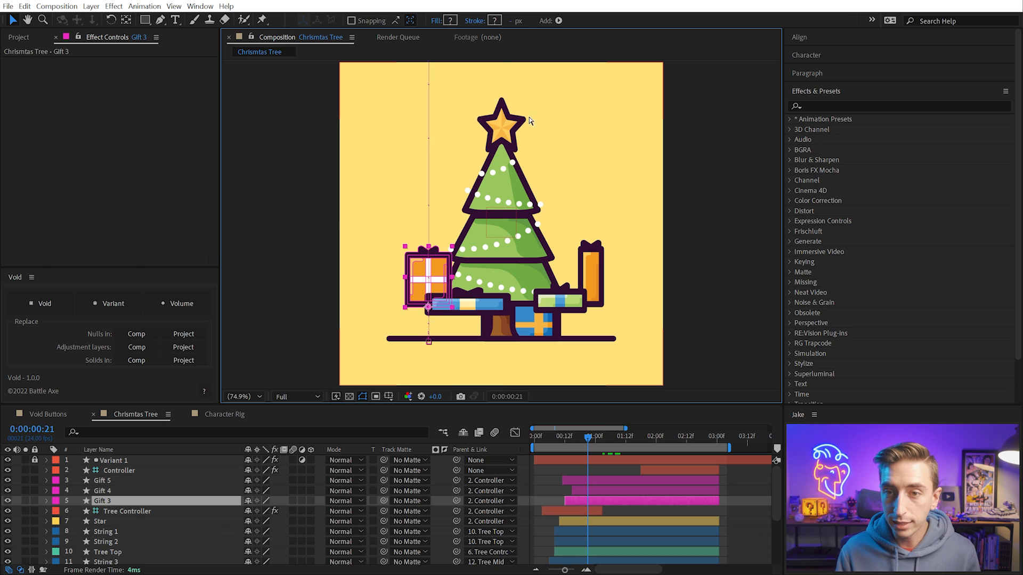
{"action": "key", "text": "ctrl+l"}
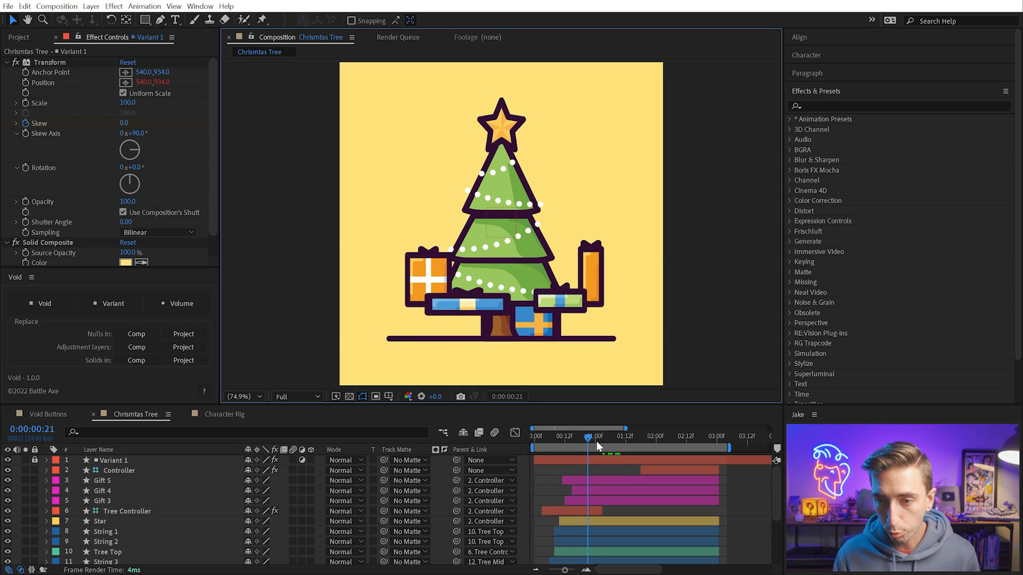
At 0:00:01:15, add one Void layer as the parent of all five Gift layers, try moving it, and undo the move
{"action": "left_click_drag", "start_coordinate": [595, 441], "coordinate": [634, 440]}
{"action": "left_click", "coordinate": [134, 481]}
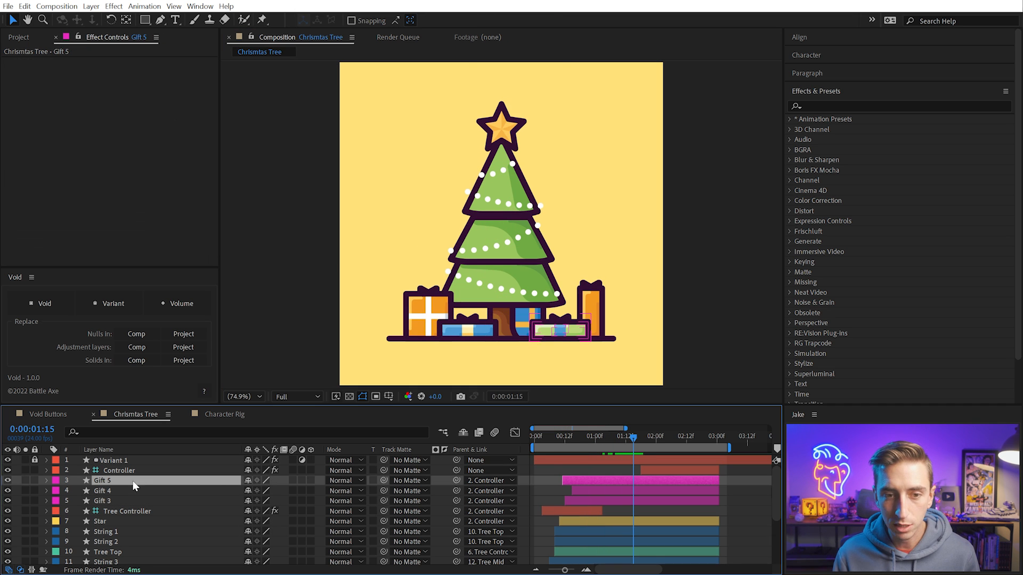
{"action": "left_click", "coordinate": [118, 503], "text": "shift"}
{"action": "scroll", "coordinate": [133, 525], "scroll_direction": "down", "scroll_amount": 5}
{"action": "left_click", "coordinate": [113, 539], "text": "ctrl"}
{"action": "left_click", "coordinate": [110, 550], "text": "ctrl"}
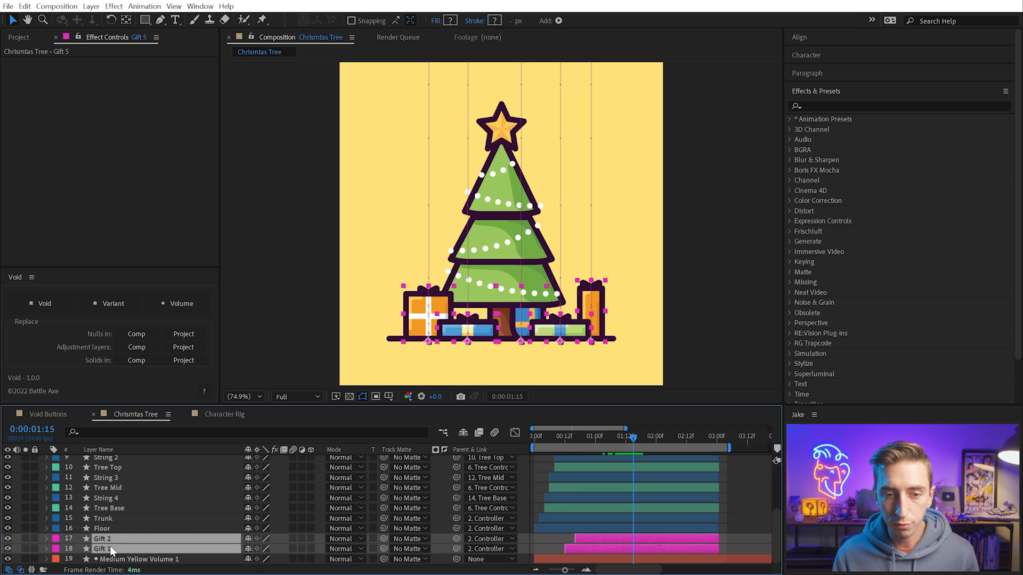
{"action": "scroll", "coordinate": [170, 526], "scroll_direction": "up", "scroll_amount": 5}
{"action": "left_click", "coordinate": [51, 306]}
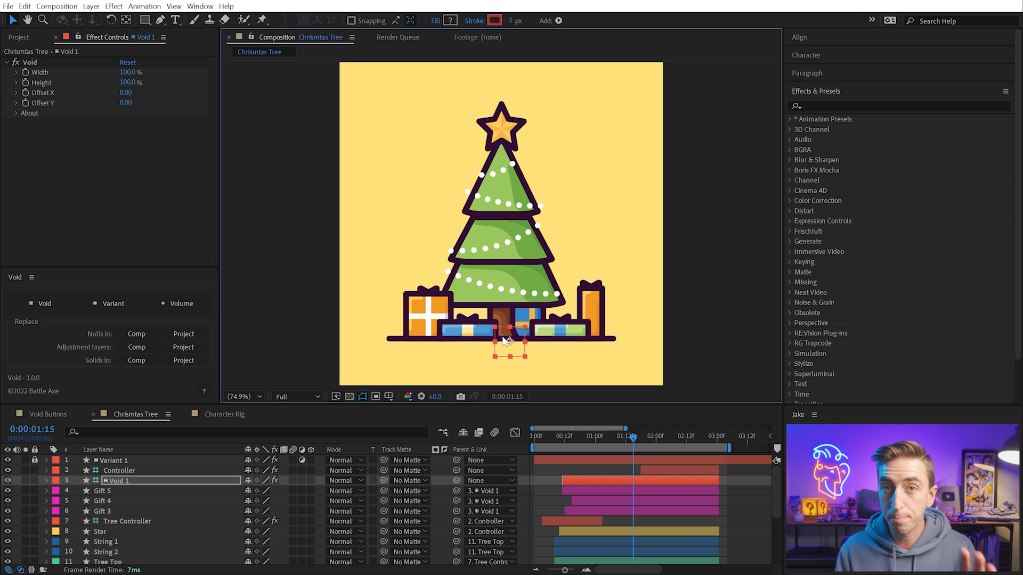
{"action": "left_click_drag", "start_coordinate": [509, 342], "coordinate": [532, 350]}
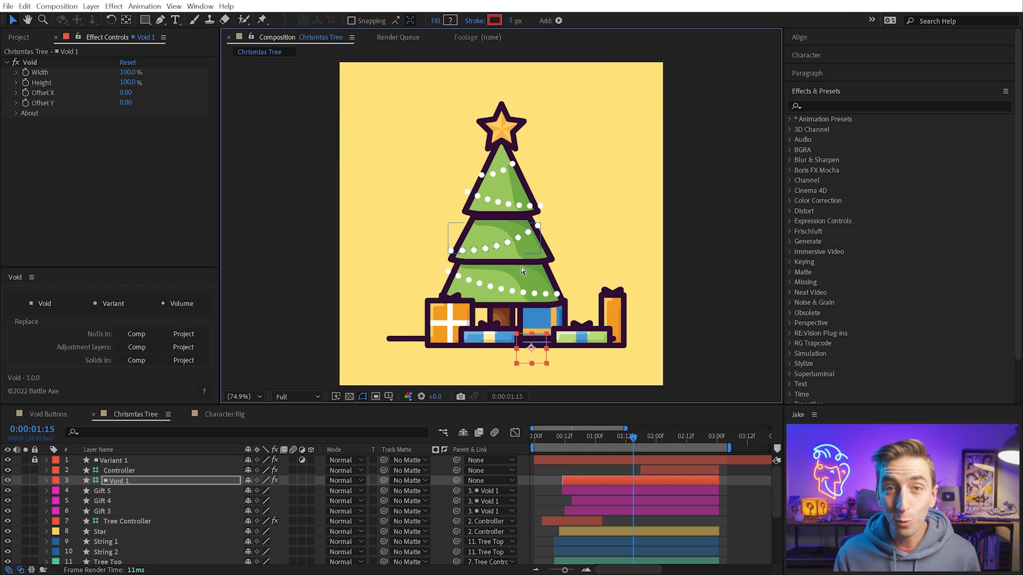
{"action": "key", "text": "ctrl+z"}
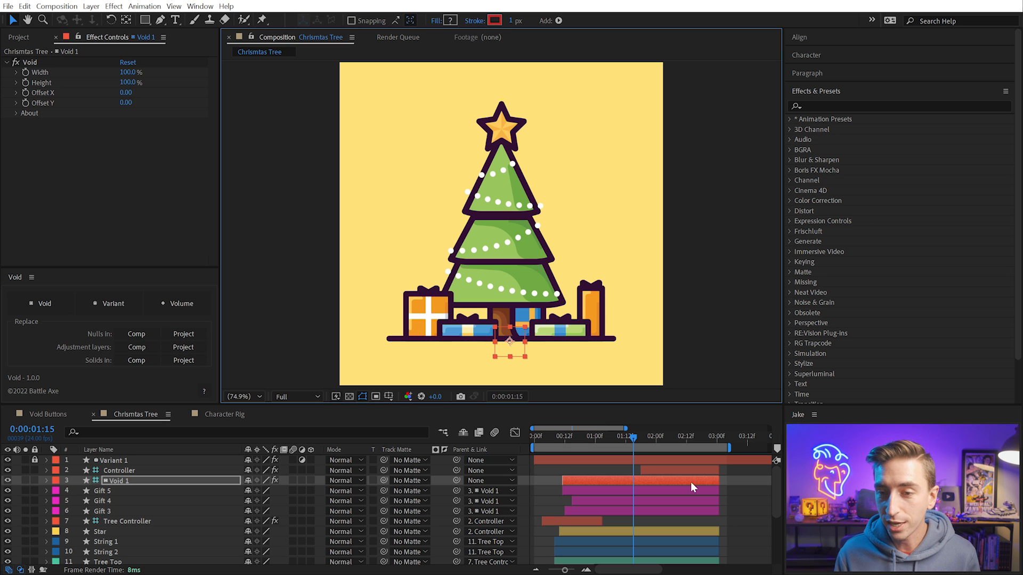
Open the Character Rig composition, centre the character in view and reactivate the Selection tool
{"action": "left_click", "coordinate": [219, 414]}
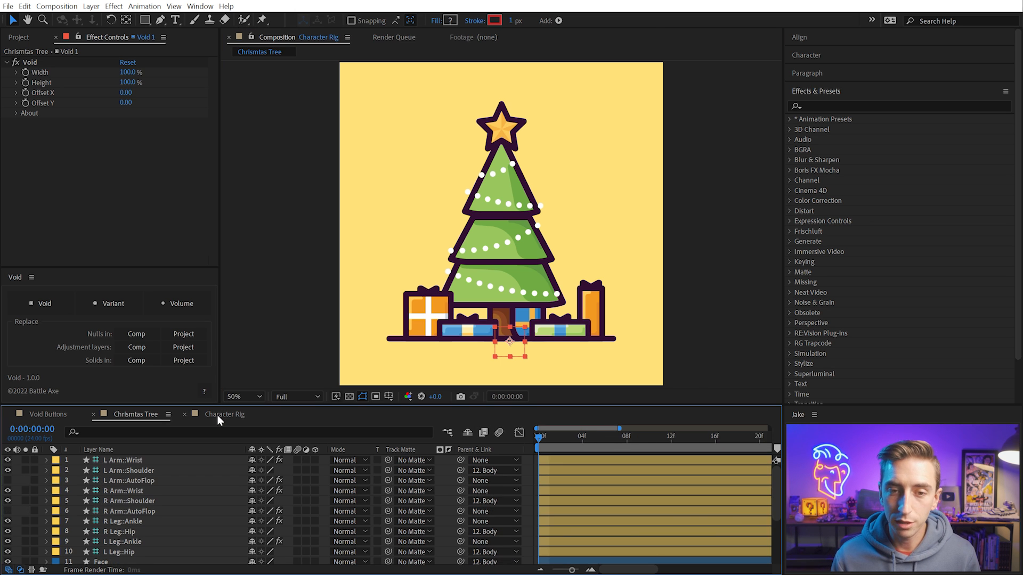
{"action": "key", "text": "h"}
{"action": "left_click_drag", "start_coordinate": [630, 304], "coordinate": [617, 276]}
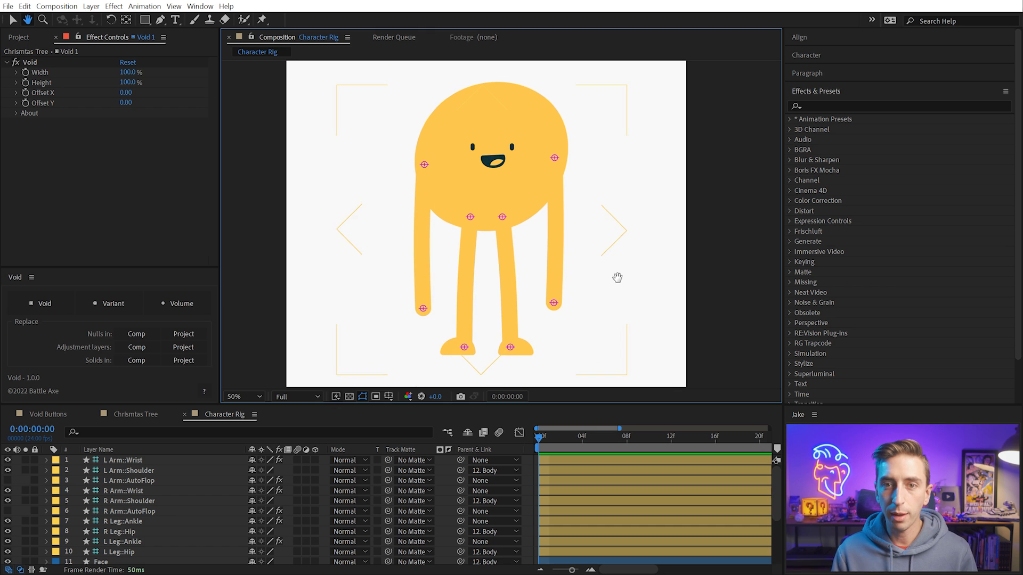
{"action": "key", "text": "v"}
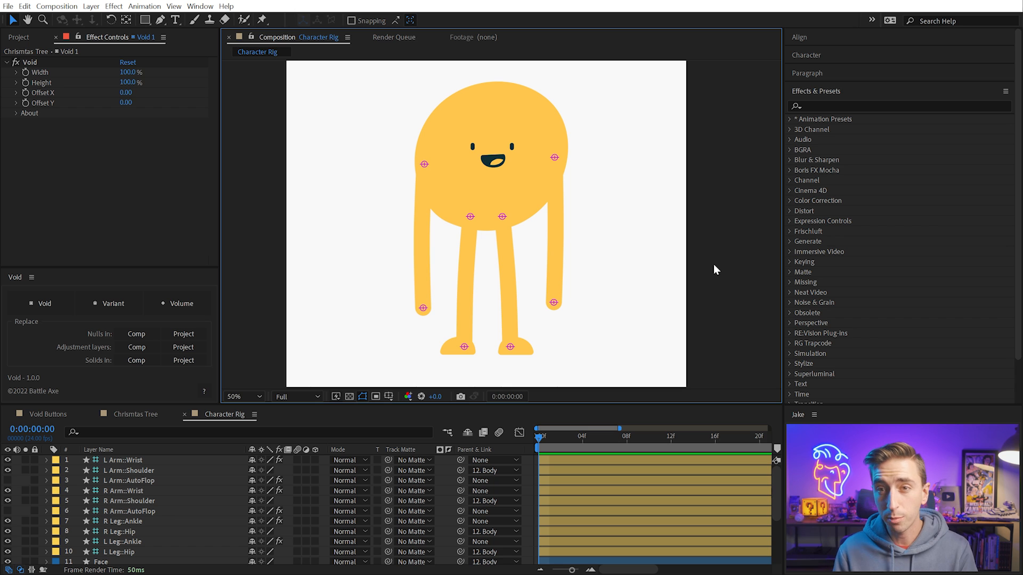
Try moving the character's body and both wrist controllers, and undo the moves
{"action": "mouse_move", "coordinate": [475, 100]}
{"action": "left_mouse_down"}
{"action": "mouse_move", "coordinate": [469, 161]}
{"action": "mouse_move", "coordinate": [466, 108]}
{"action": "left_mouse_up"}
{"action": "left_click", "coordinate": [423, 309]}
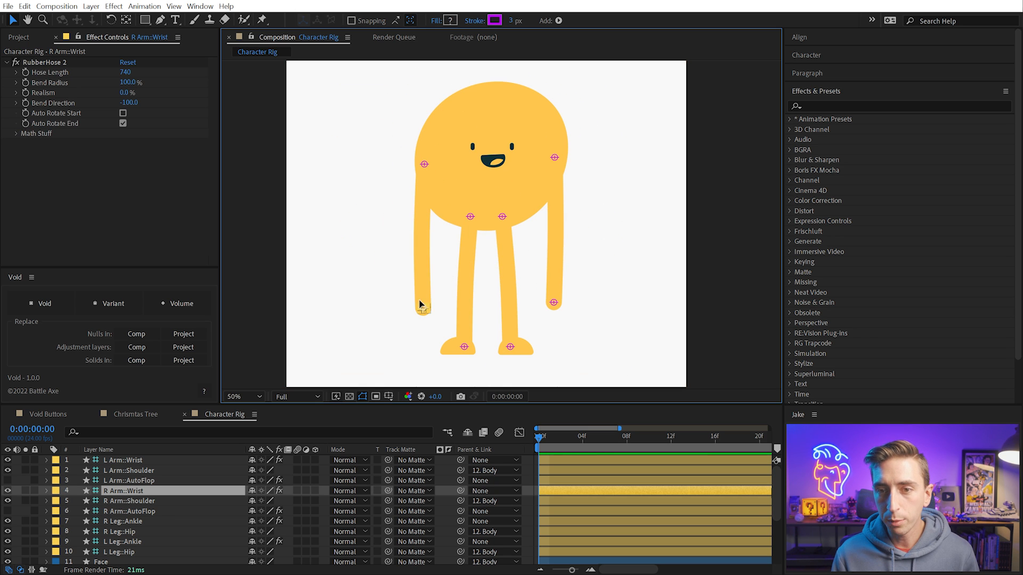
{"action": "mouse_move", "coordinate": [421, 305]}
{"action": "left_mouse_down"}
{"action": "mouse_move", "coordinate": [407, 308]}
{"action": "mouse_move", "coordinate": [417, 301]}
{"action": "left_mouse_up"}
{"action": "left_click_drag", "start_coordinate": [554, 302], "coordinate": [567, 253]}
{"action": "key", "text": "ctrl+z"}
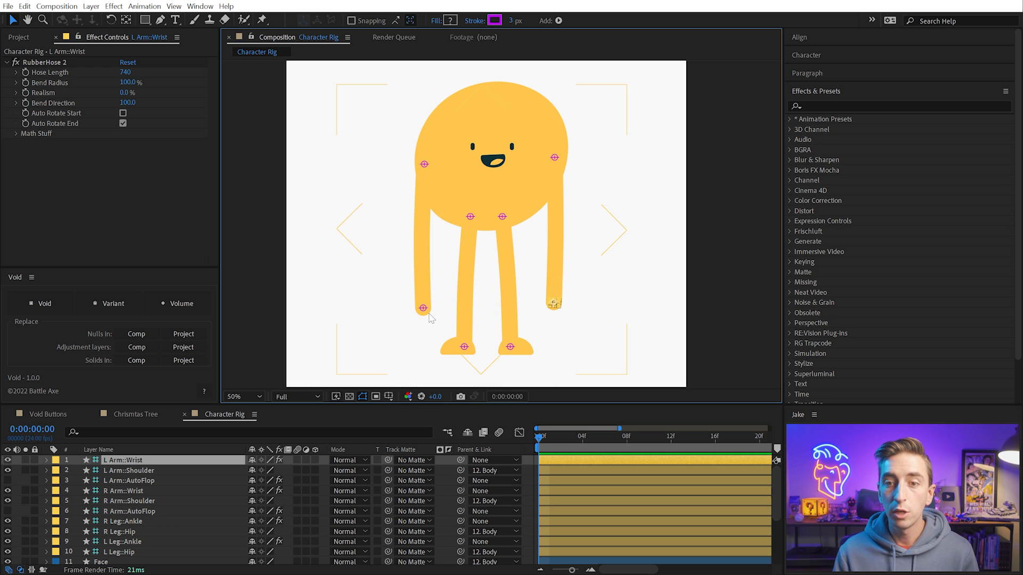
Add a Void layer as the parent of the R Arm::Wrist controller and try moving it
{"action": "left_click", "coordinate": [423, 309]}
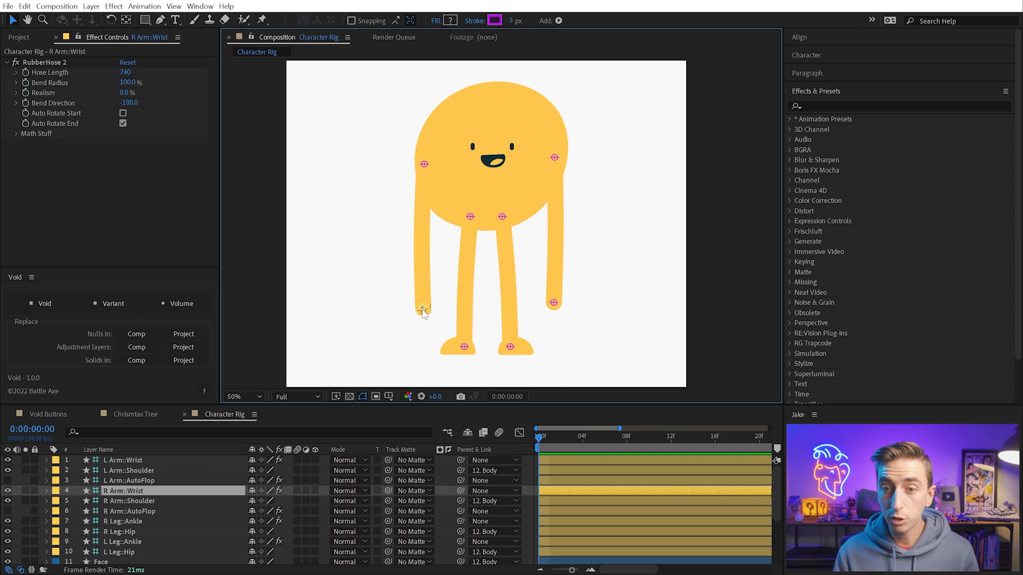
{"action": "left_click", "coordinate": [44, 303]}
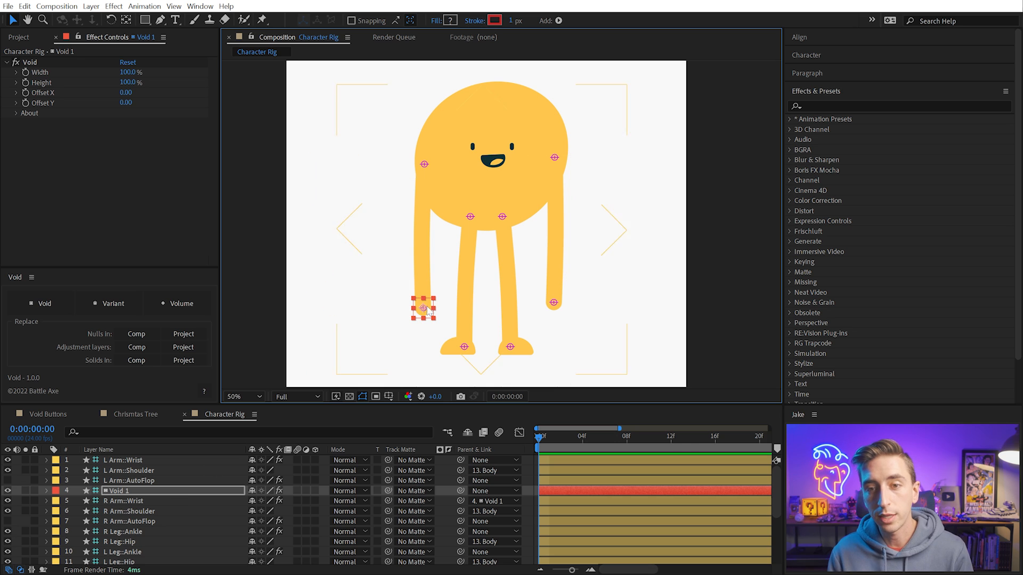
{"action": "mouse_move", "coordinate": [423, 307]}
{"action": "left_mouse_down"}
{"action": "mouse_move", "coordinate": [381, 299]}
{"action": "mouse_move", "coordinate": [445, 271]}
{"action": "mouse_move", "coordinate": [431, 245]}
{"action": "mouse_move", "coordinate": [423, 308]}
{"action": "left_mouse_up"}
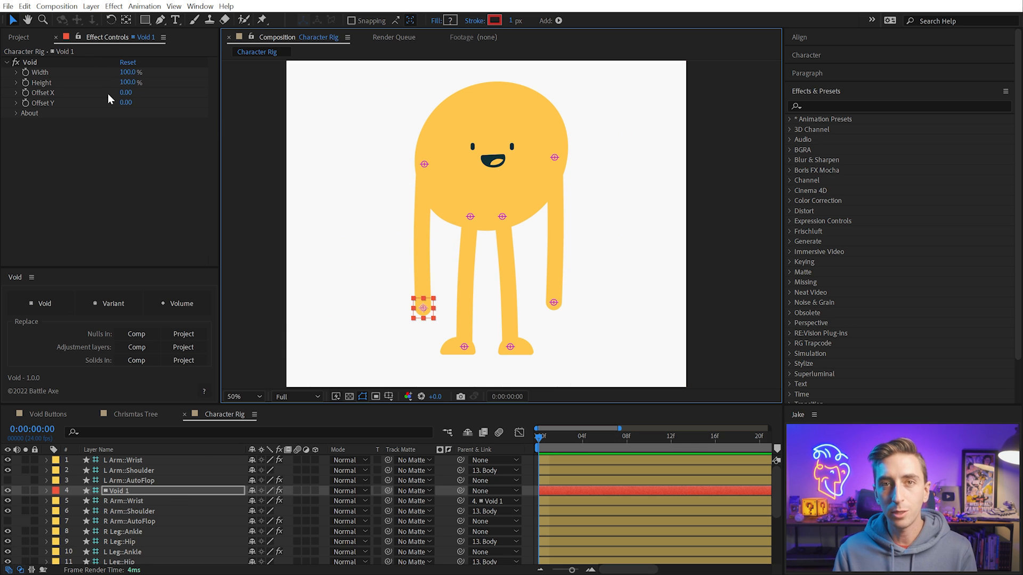
Set the R Arm::Wrist Void's width and height to 150%, try moving it, and undo the move
{"action": "left_click_drag", "start_coordinate": [128, 73], "coordinate": [152, 85]}
{"action": "left_click", "coordinate": [126, 71]}
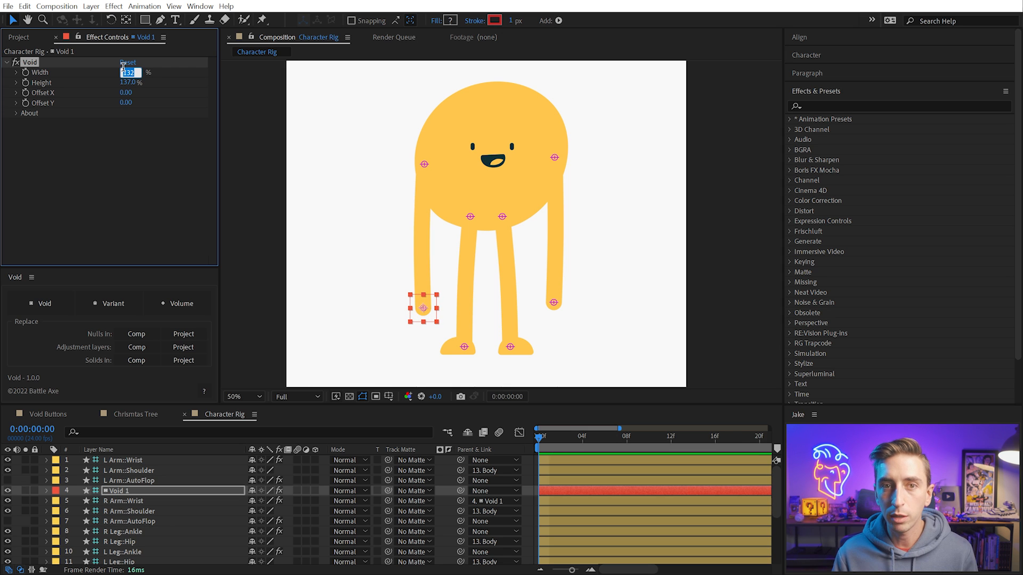
{"action": "type", "text": "150"}
{"action": "key", "text": "Tab"}
{"action": "type", "text": "150"}
{"action": "key", "text": "Return"}
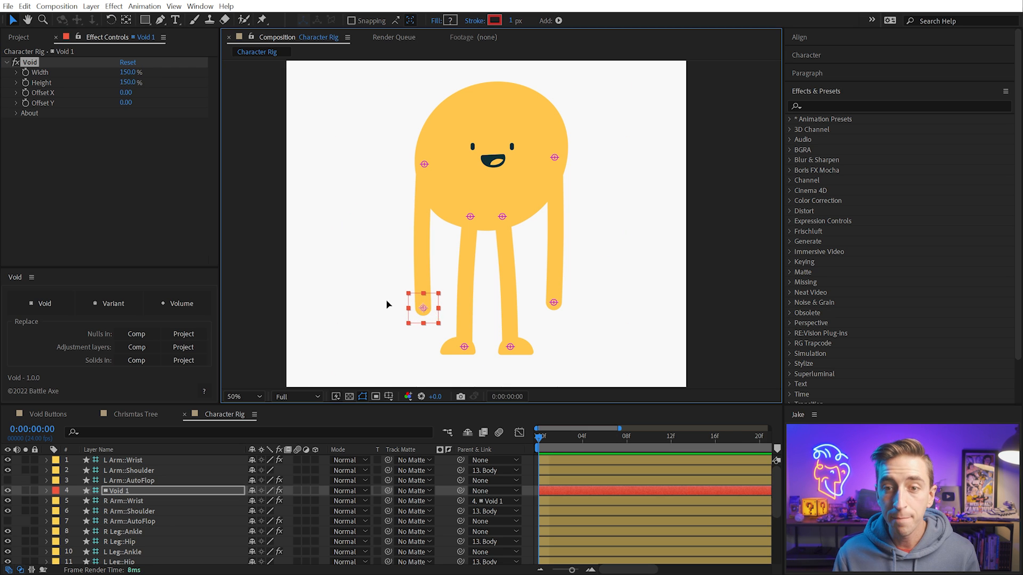
{"action": "left_click_drag", "start_coordinate": [423, 308], "coordinate": [392, 274]}
{"action": "key", "text": "ctrl+z"}
Add a Void layer as the parent of the L Arm::Wrist controller with its width and height set to 150%
{"action": "left_click", "coordinate": [555, 303]}
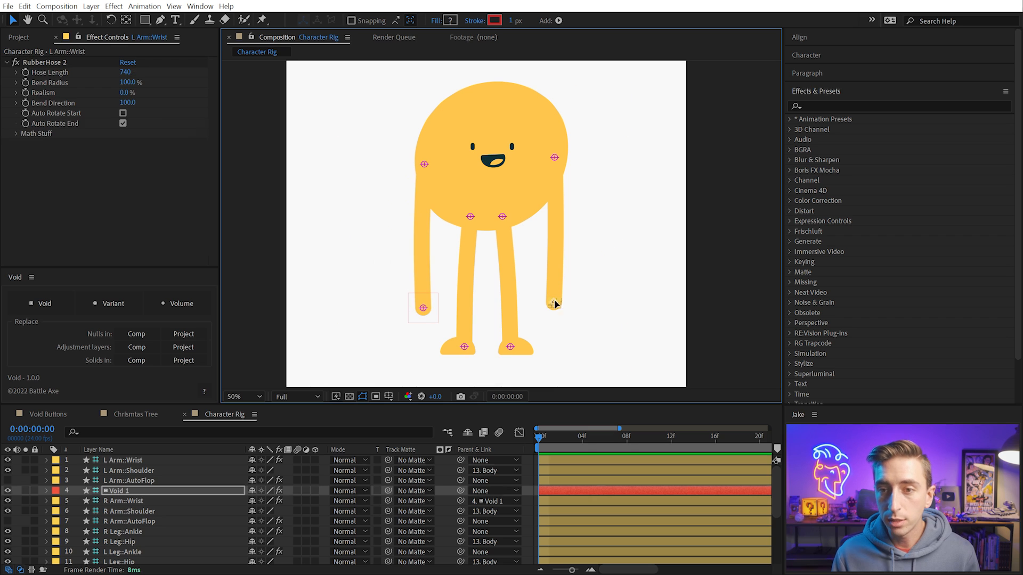
{"action": "left_click", "coordinate": [43, 301]}
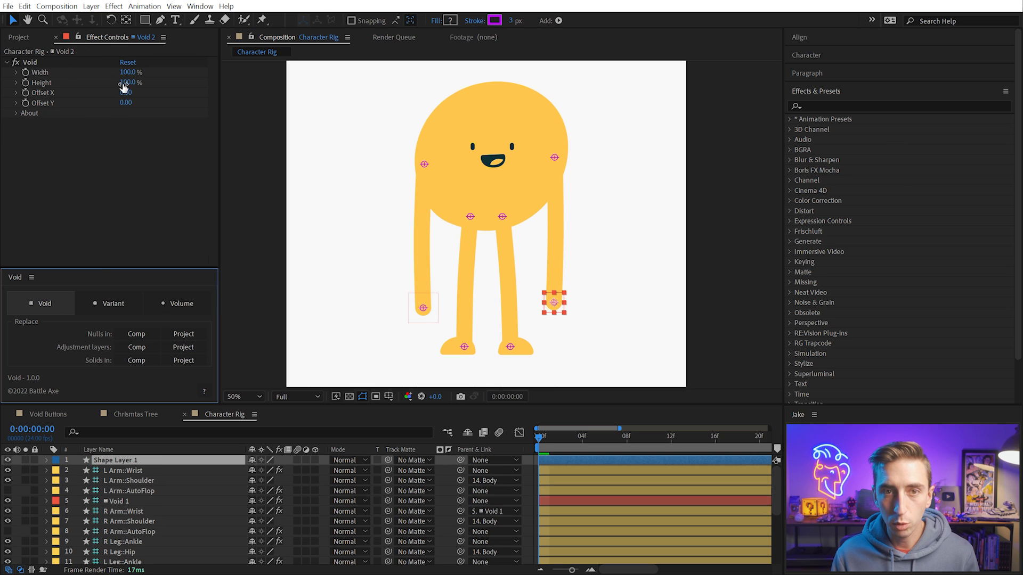
{"action": "left_click", "coordinate": [127, 72]}
{"action": "type", "text": "150"}
{"action": "key", "text": "Tab"}
{"action": "type", "text": "150"}
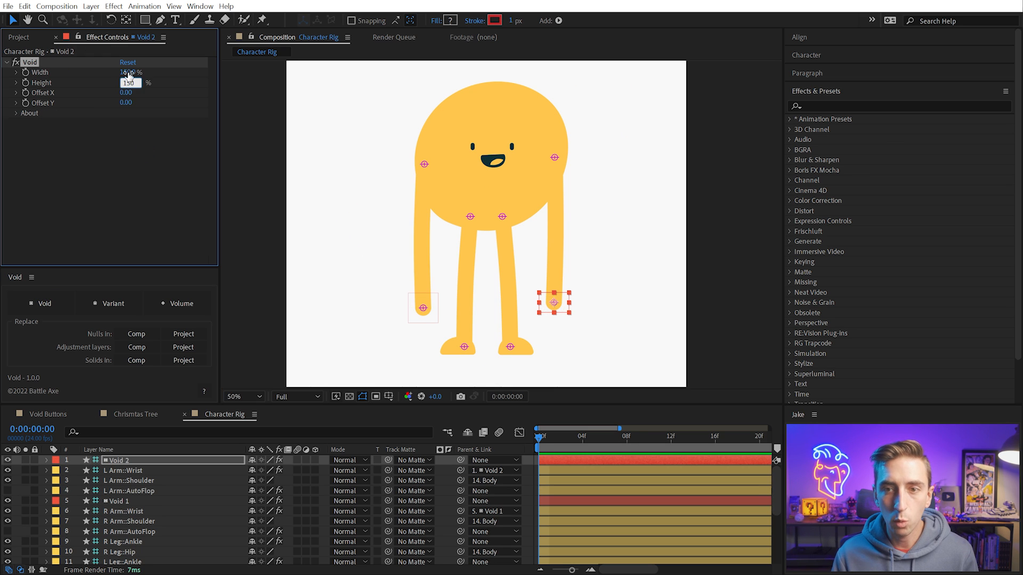
{"action": "key", "text": "Return"}
Add a Void parent to the R Leg::Ankle controller with 300% width, 150% height and an Offset X of -55
{"action": "left_click", "coordinate": [464, 348]}
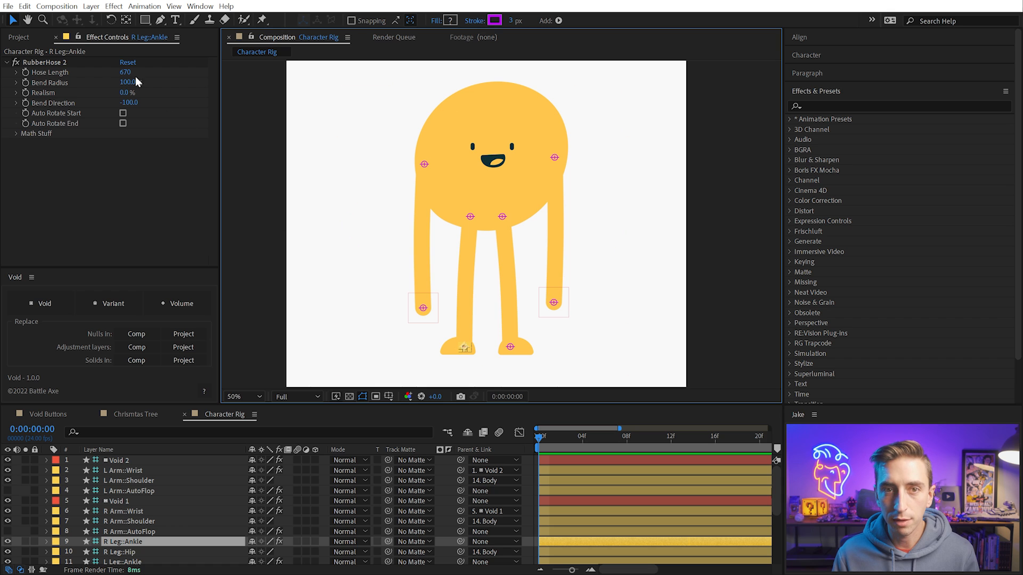
{"action": "left_click", "coordinate": [42, 303]}
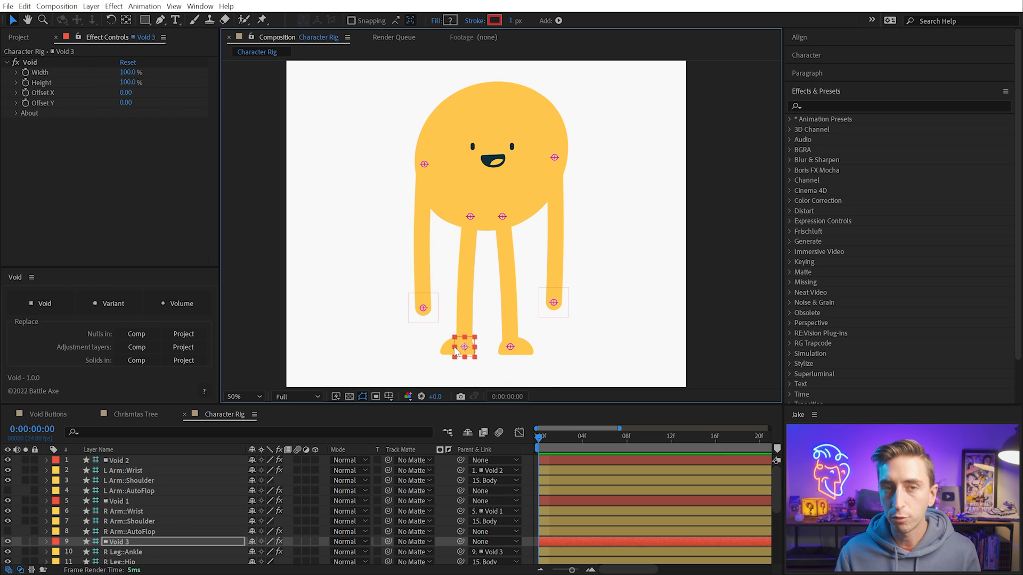
{"action": "left_click", "coordinate": [128, 82]}
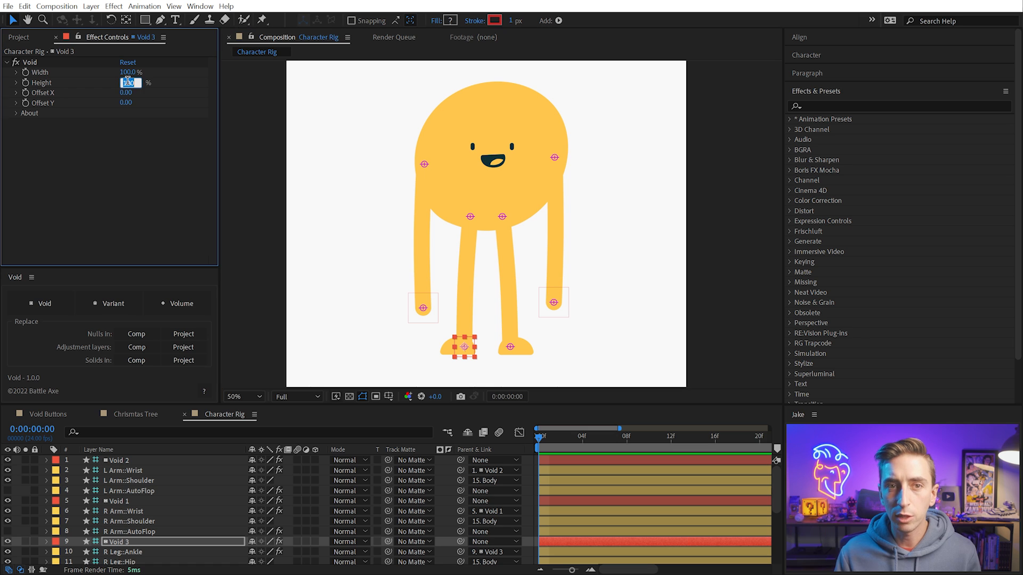
{"action": "type", "text": "150"}
{"action": "key", "text": "Return"}
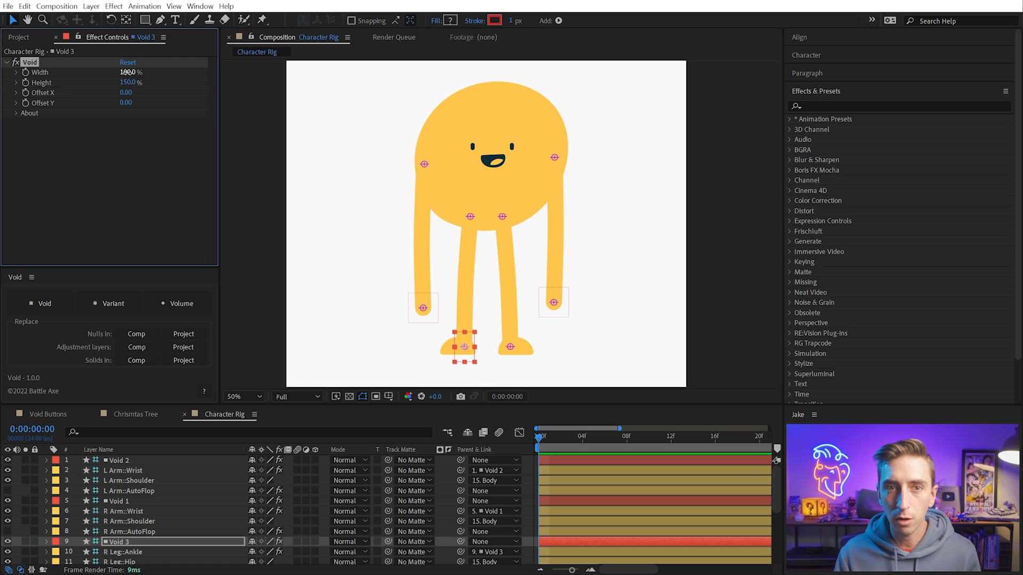
{"action": "left_click", "coordinate": [127, 72]}
{"action": "type", "text": "300"}
{"action": "key", "text": "Return"}
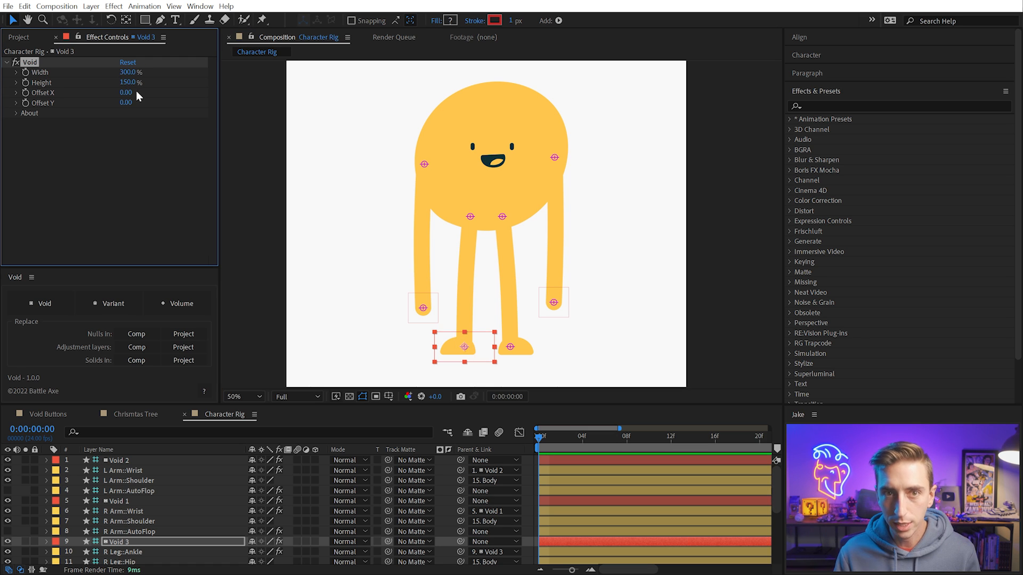
{"action": "left_click_drag", "start_coordinate": [130, 93], "coordinate": [94, 96]}
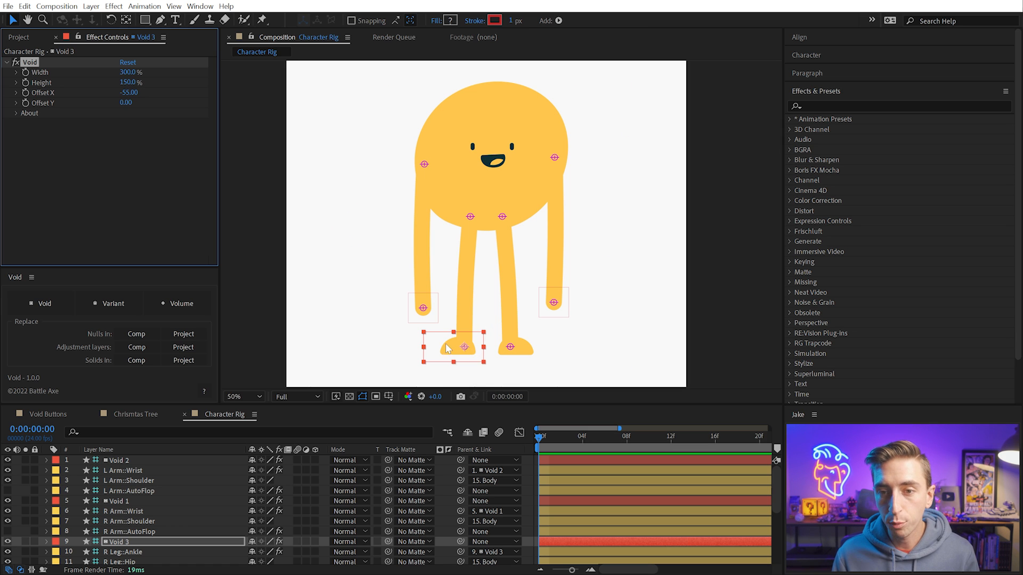
Try rotating the foot with the R Leg::Ankle Void, undo the rotation and return to the Selection tool
{"action": "left_click_drag", "start_coordinate": [446, 349], "coordinate": [435, 367]}
{"action": "key", "text": "w"}
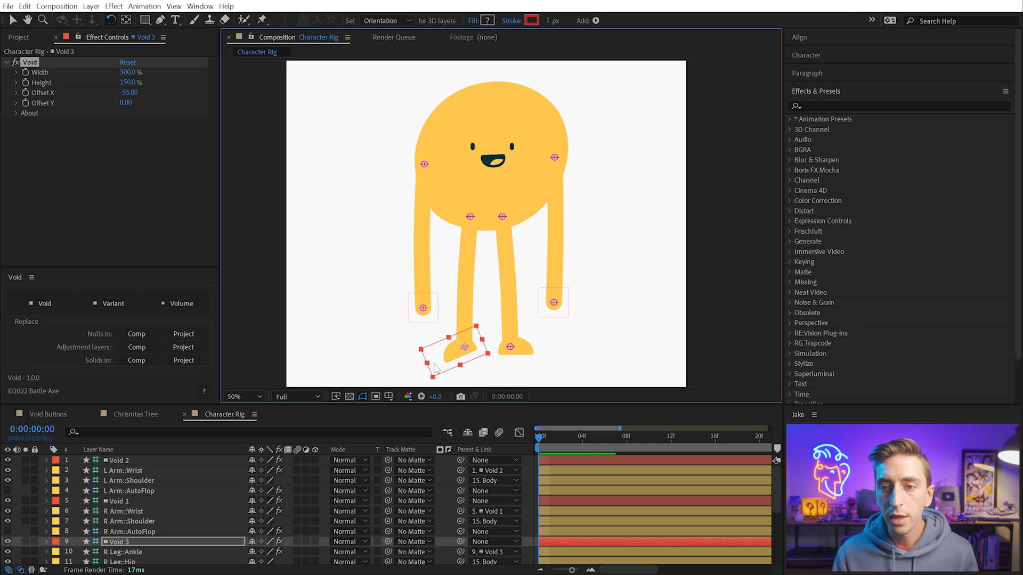
{"action": "key", "text": "ctrl+z"}
{"action": "key", "text": "v"}
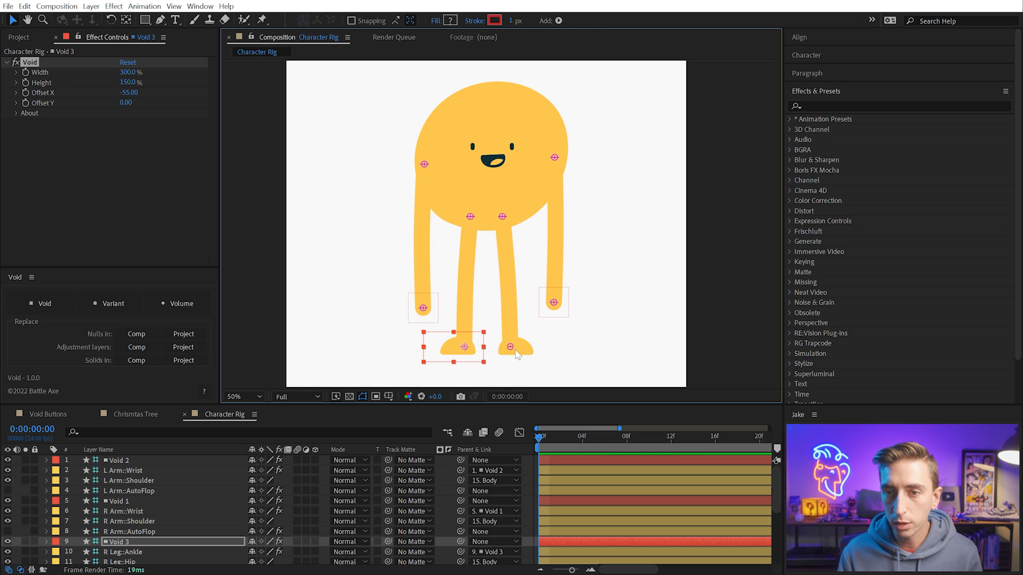
Add a Void parent to the L Leg::Ankle controller with 300% width, 150% height and an Offset X of 64
{"action": "left_click", "coordinate": [511, 348]}
{"action": "left_click", "coordinate": [61, 306]}
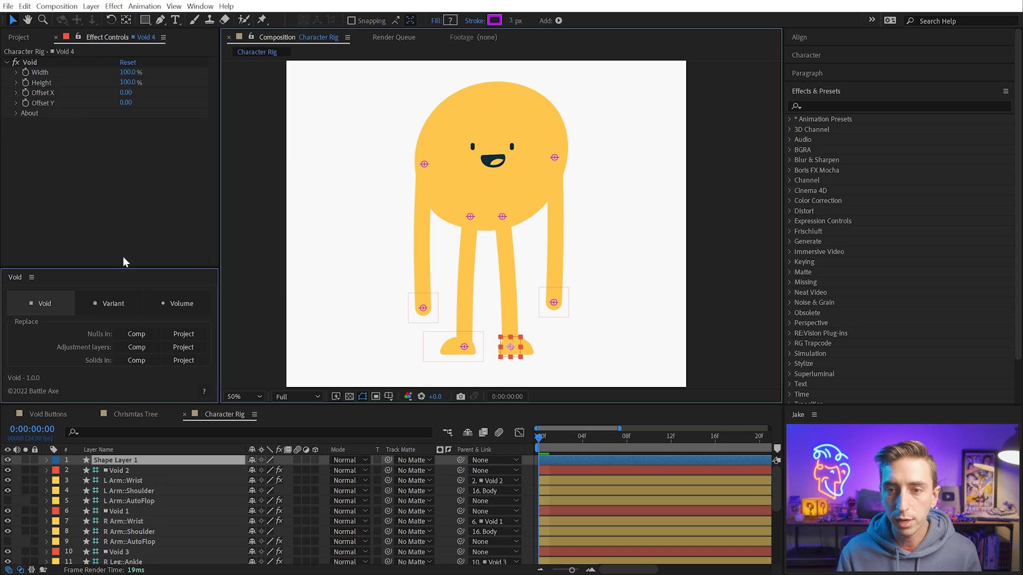
{"action": "left_click", "coordinate": [128, 72]}
{"action": "type", "text": "300"}
{"action": "key", "text": "Tab"}
{"action": "type", "text": "150"}
{"action": "key", "text": "Return"}
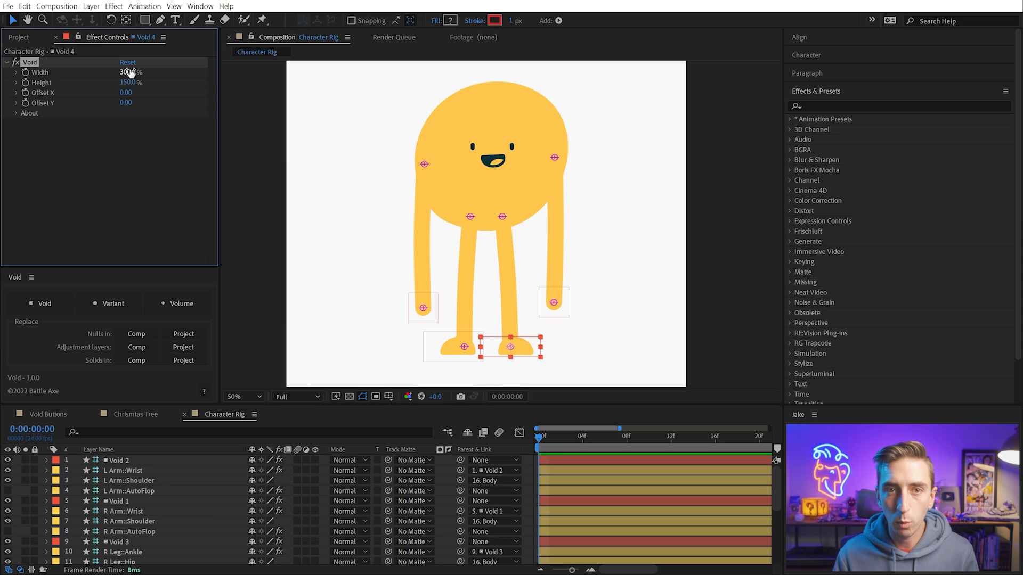
{"action": "left_click_drag", "start_coordinate": [126, 95], "coordinate": [164, 91]}
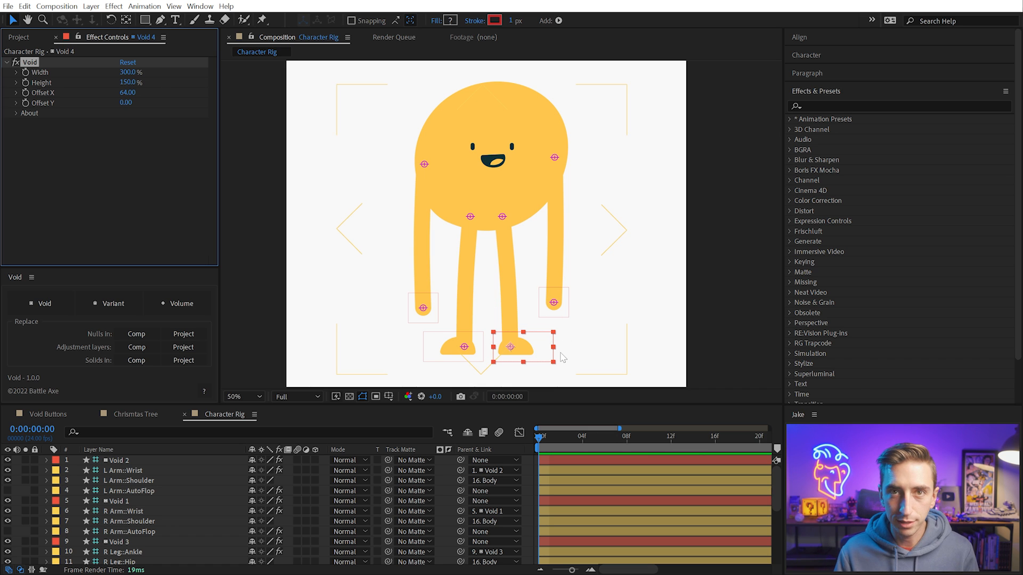
Add a Void layer as the parent of the Body layer and set its width to 500%
{"action": "left_click", "coordinate": [447, 110]}
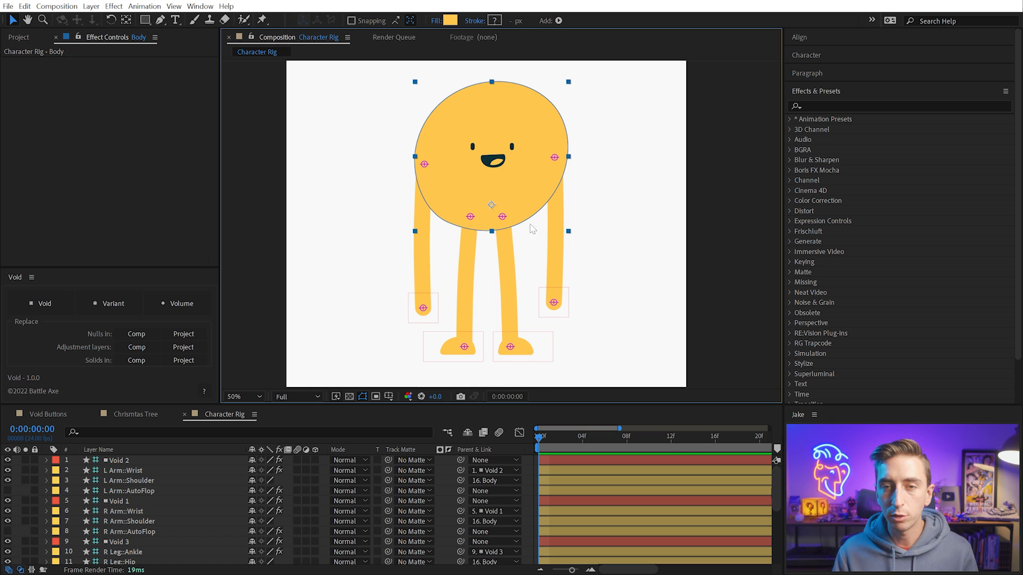
{"action": "left_click", "coordinate": [60, 303]}
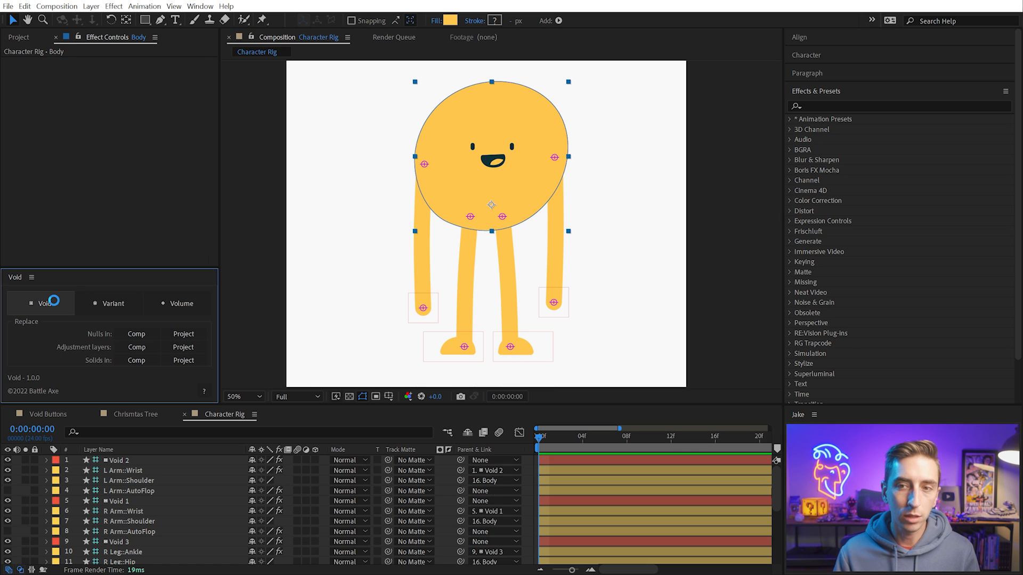
{"action": "type", "text": "500"}
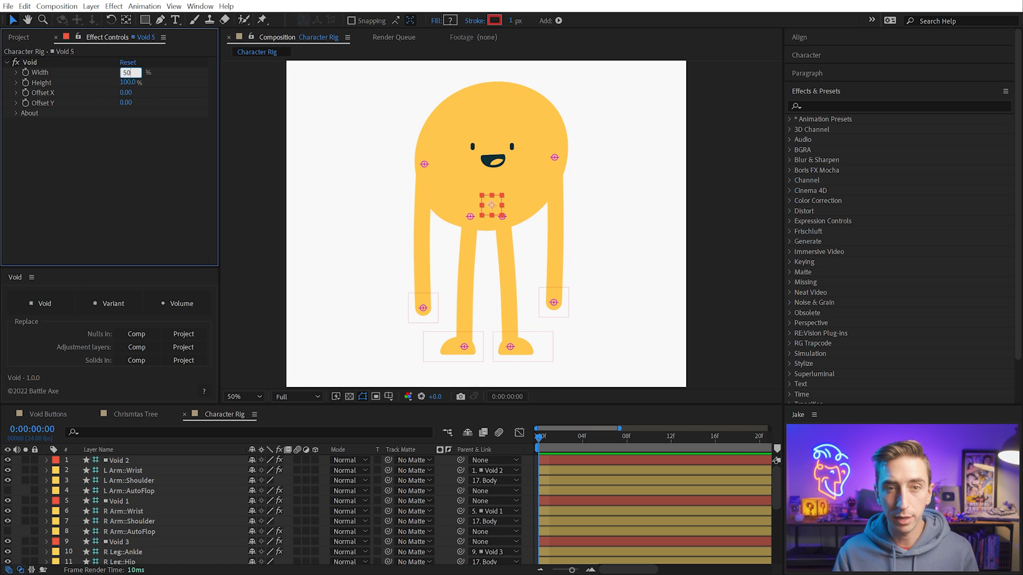
{"action": "key", "text": "Return"}
Set the Body layer's Void to 300% width and 300% height with an Offset X of -711
{"action": "left_click_drag", "start_coordinate": [129, 90], "coordinate": [32, 90]}
{"action": "left_click", "coordinate": [123, 73]}
{"action": "type", "text": "300"}
{"action": "key", "text": "Return"}
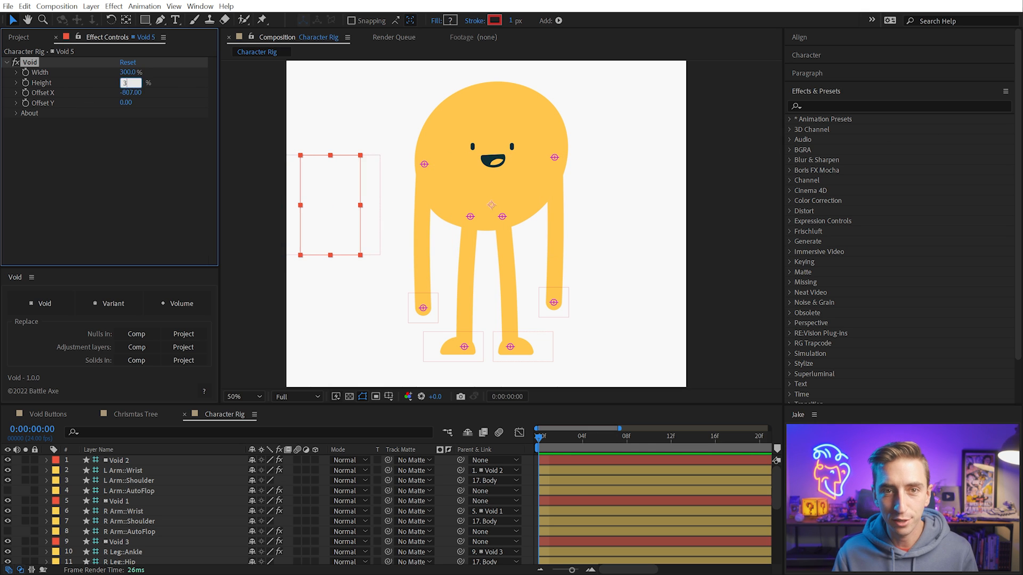
{"action": "left_click_drag", "start_coordinate": [130, 92], "coordinate": [188, 91]}
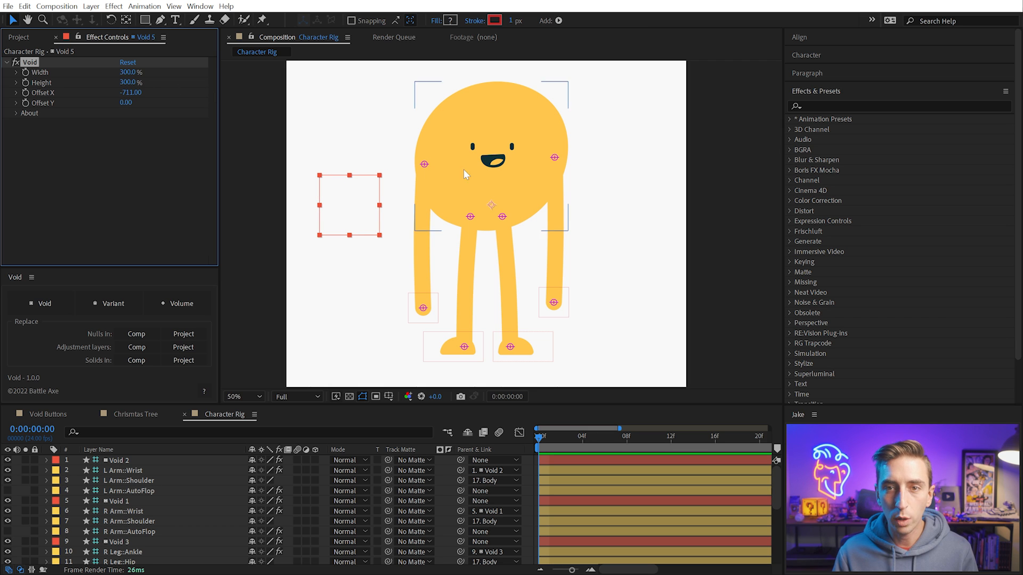
Try moving the body with its offset Void, and undo the move
{"action": "left_click", "coordinate": [372, 206]}
{"action": "left_click_drag", "start_coordinate": [353, 199], "coordinate": [333, 224]}
{"action": "key", "text": "ctrl+z"}
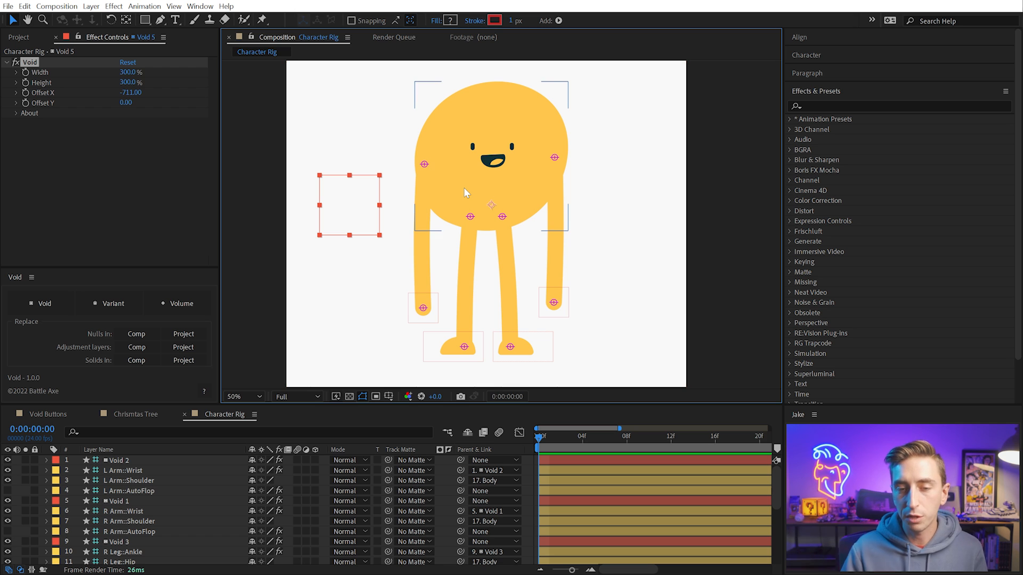
Select the hand and foot Voids together with the body Void and bring them to the top of the layer stack
{"action": "scroll", "coordinate": [143, 510], "scroll_direction": "down", "scroll_amount": 4}
{"action": "scroll", "coordinate": [145, 508], "scroll_direction": "up", "scroll_amount": 4}
{"action": "left_click", "coordinate": [422, 314], "text": "shift"}
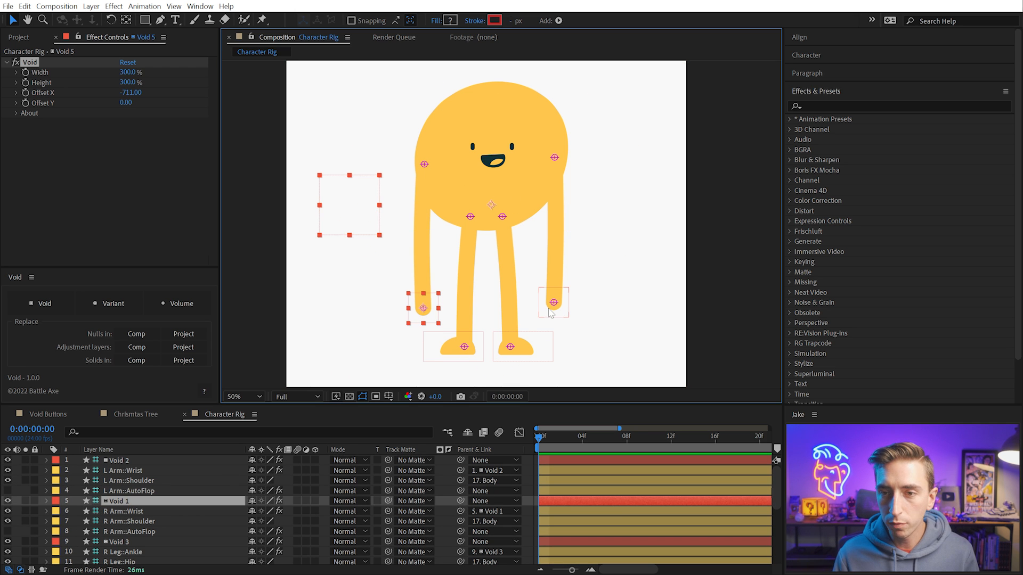
{"action": "left_click", "coordinate": [551, 310], "text": "shift"}
{"action": "left_click", "coordinate": [523, 352], "text": "shift"}
{"action": "left_click", "coordinate": [466, 351], "text": "shift"}
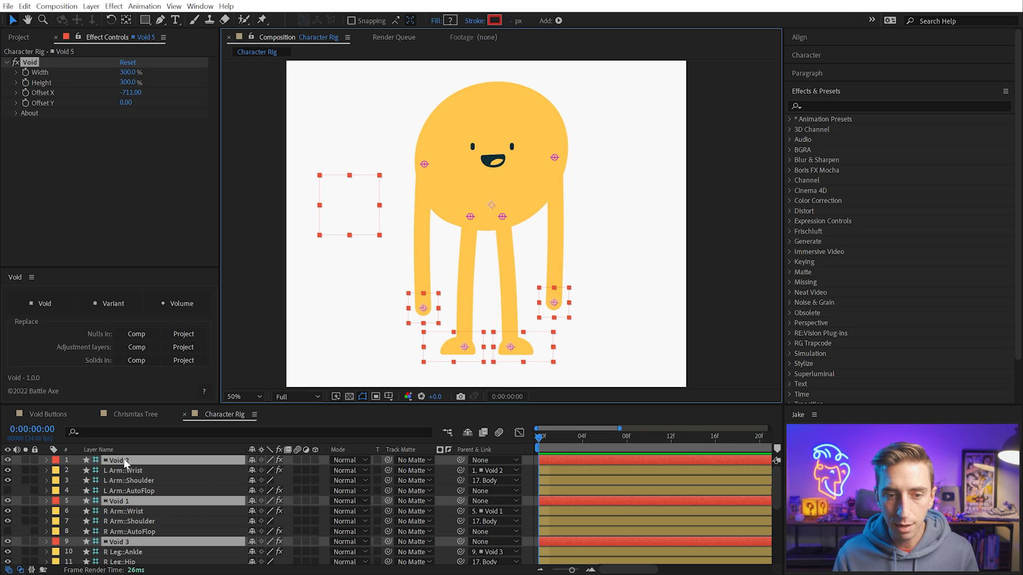
{"action": "key", "text": "ctrl+shift+bracketright"}
Rename the Void 5 layer as Body Controller
{"action": "left_click", "coordinate": [126, 502]}
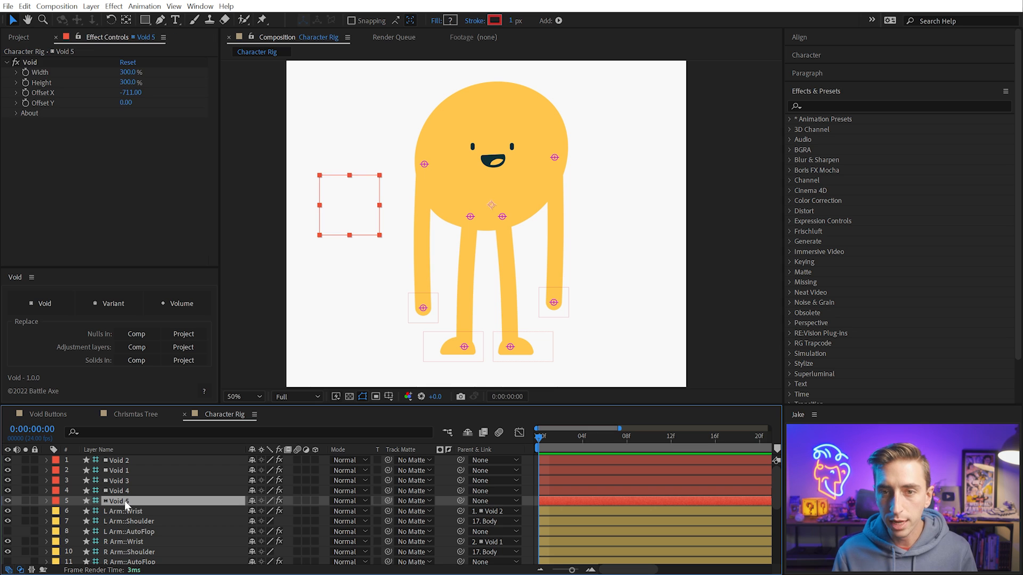
{"action": "key", "text": "Return"}
{"action": "type", "text": "Body Con"}
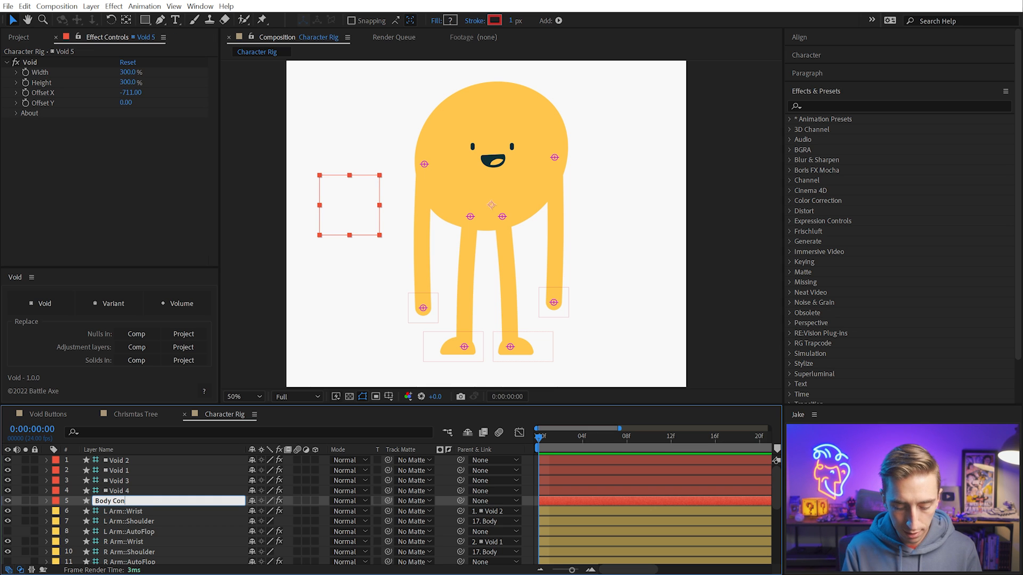
{"action": "type", "text": "troller"}
{"action": "key", "text": "Return"}
Rename the Void 4 layer as L Foot Controller
{"action": "key", "text": "ctrl+Up"}
{"action": "key", "text": "Return"}
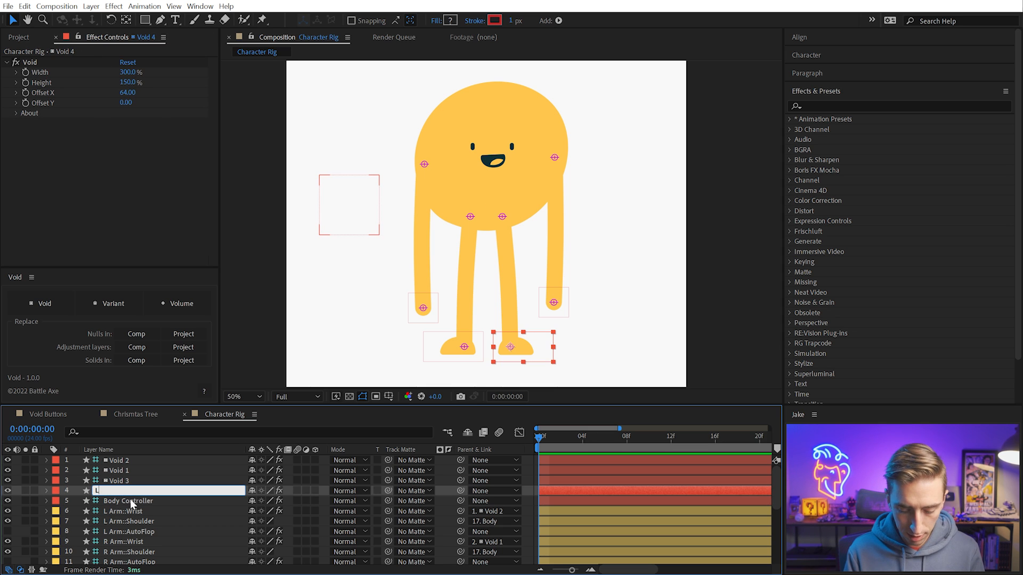
{"action": "type", "text": "L Foot Controll"}
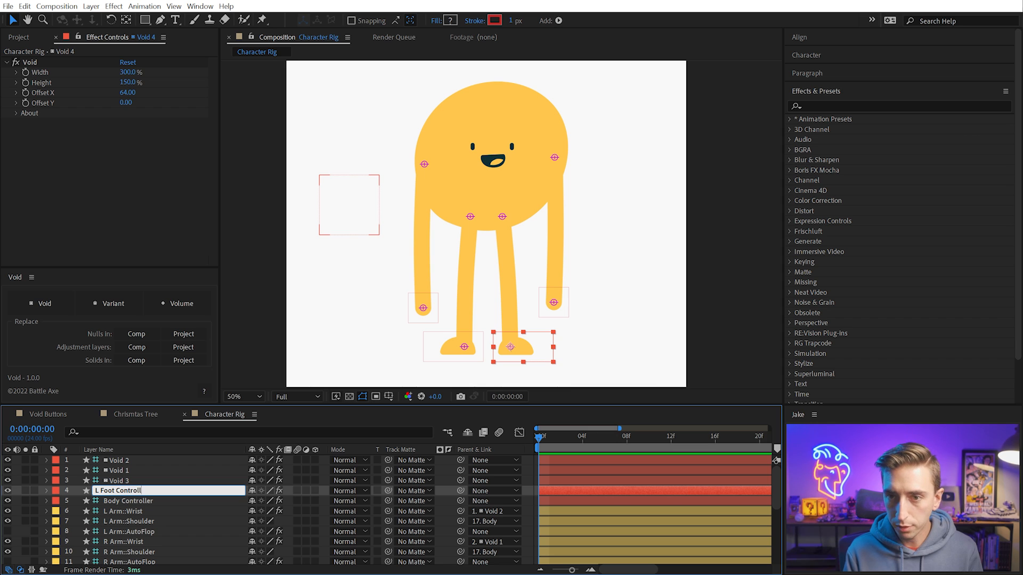
{"action": "type", "text": "er"}
{"action": "key", "text": "Return"}
Rename the Void 3 layer as R Foot Controller
{"action": "key", "text": "ctrl+Up"}
{"action": "key", "text": "Return"}
{"action": "type", "text": "R"}
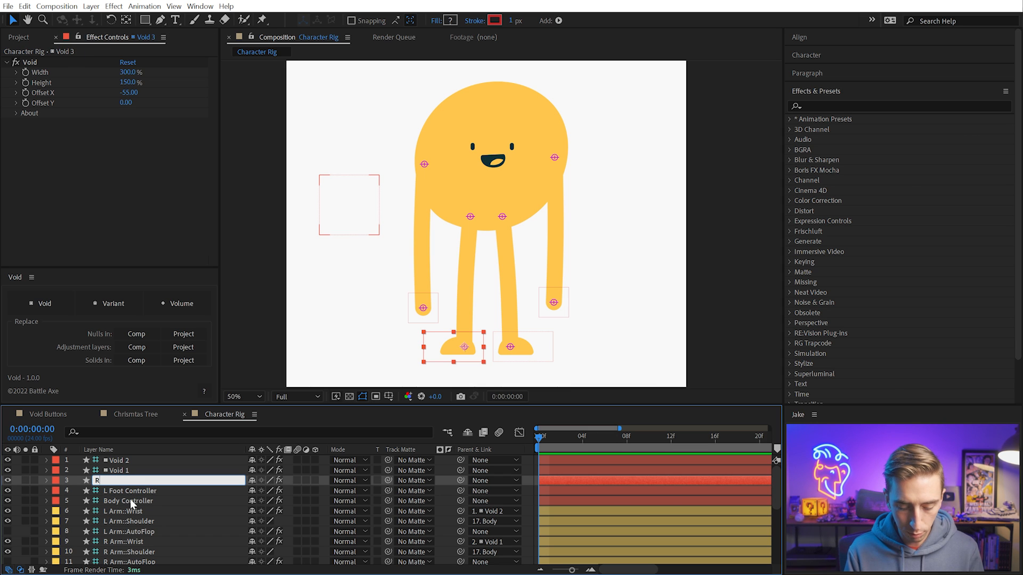
{"action": "type", "text": " Foot Control"}
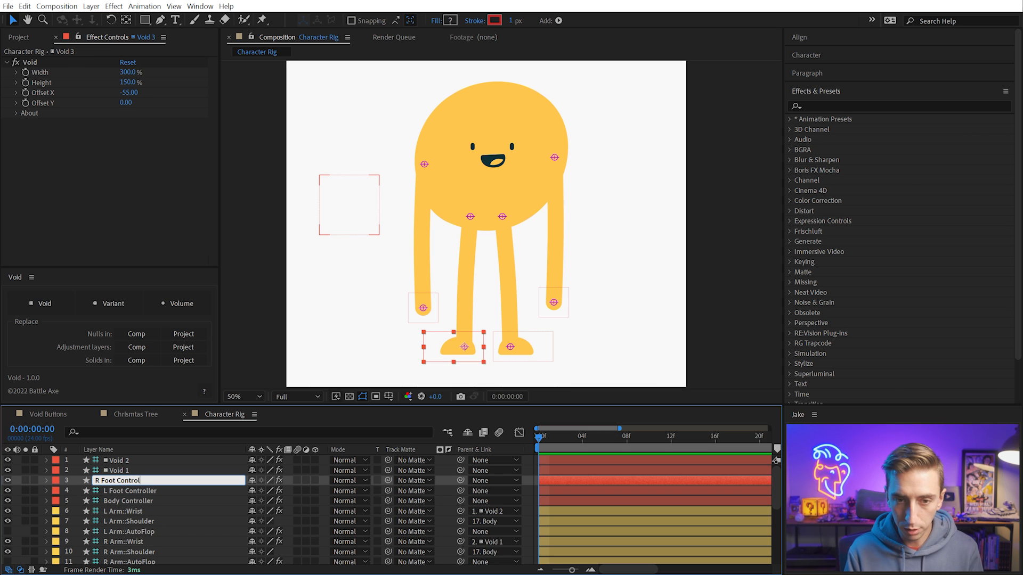
{"action": "type", "text": "ler"}
{"action": "key", "text": "Return"}
Rename the Void 1 layer as R Hand Controller
{"action": "key", "text": "ctrl+Up"}
{"action": "key", "text": "Return"}
{"action": "type", "text": "R"}
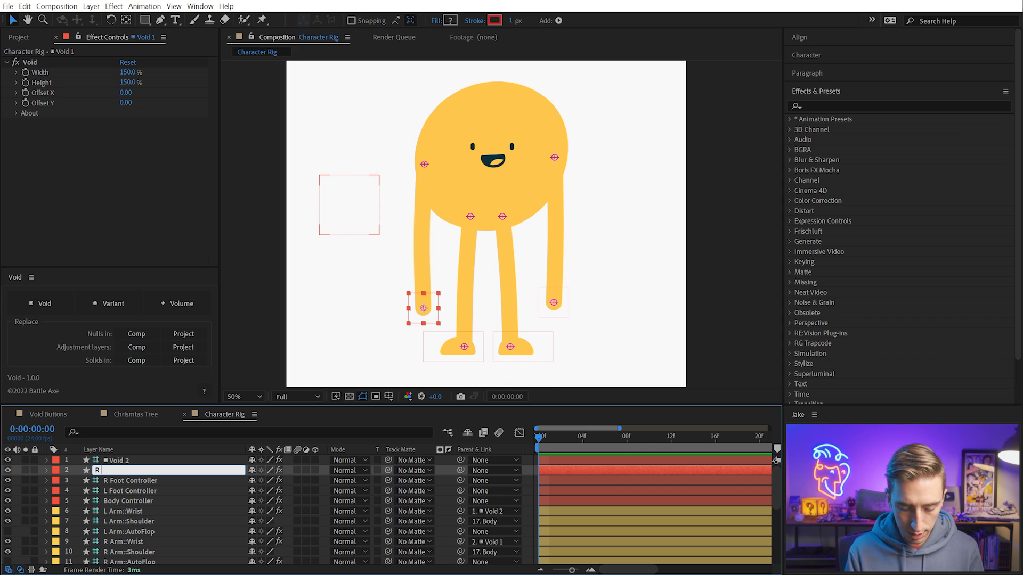
{"action": "type", "text": " Hand Controller"}
{"action": "key", "text": "Return"}
Rename the Void 2 layer as L Hand Controller
{"action": "key", "text": "ctrl+Up"}
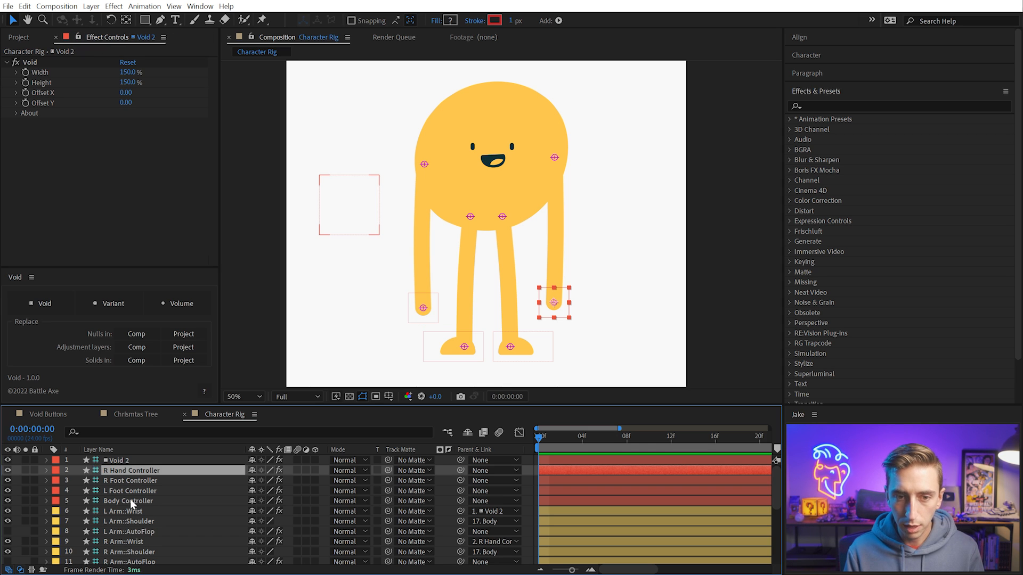
{"action": "key", "text": "Return"}
{"action": "type", "text": "L Hand C"}
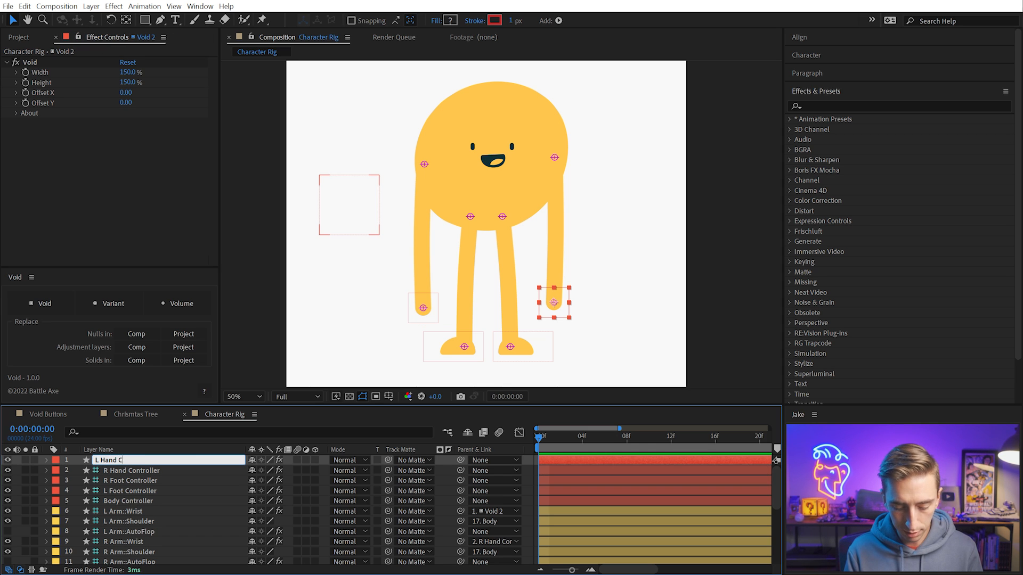
{"action": "type", "text": "ontroller"}
{"action": "key", "text": "Return"}
Turn off the visibility of the Wrist, Shoulder, Ankle and Hip layers for both arms and both legs
{"action": "left_click", "coordinate": [130, 499]}
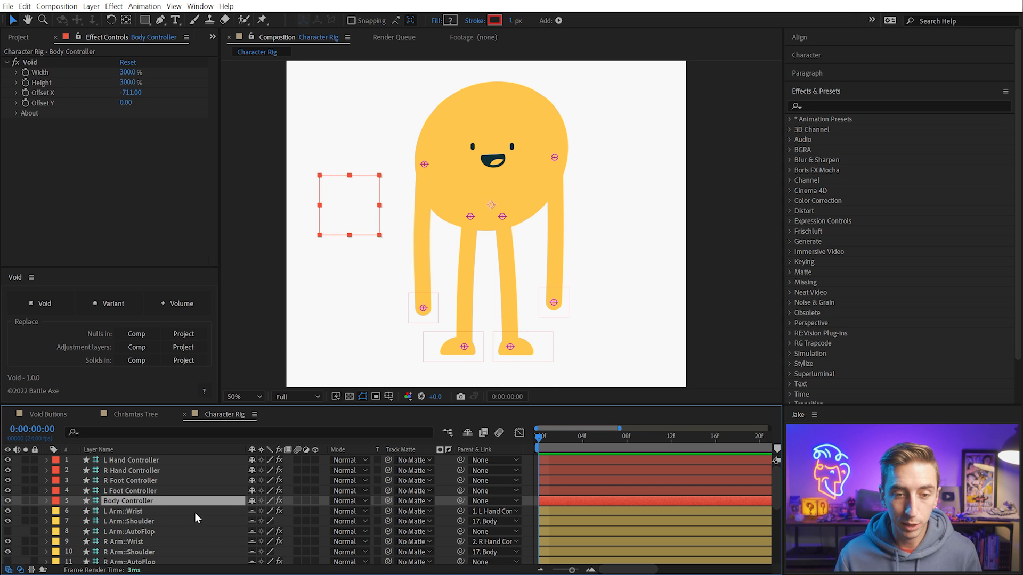
{"action": "scroll", "coordinate": [144, 481], "scroll_direction": "down", "scroll_amount": 3}
{"action": "scroll", "coordinate": [144, 477], "scroll_direction": "up", "scroll_amount": 2}
{"action": "left_click", "coordinate": [139, 481]}
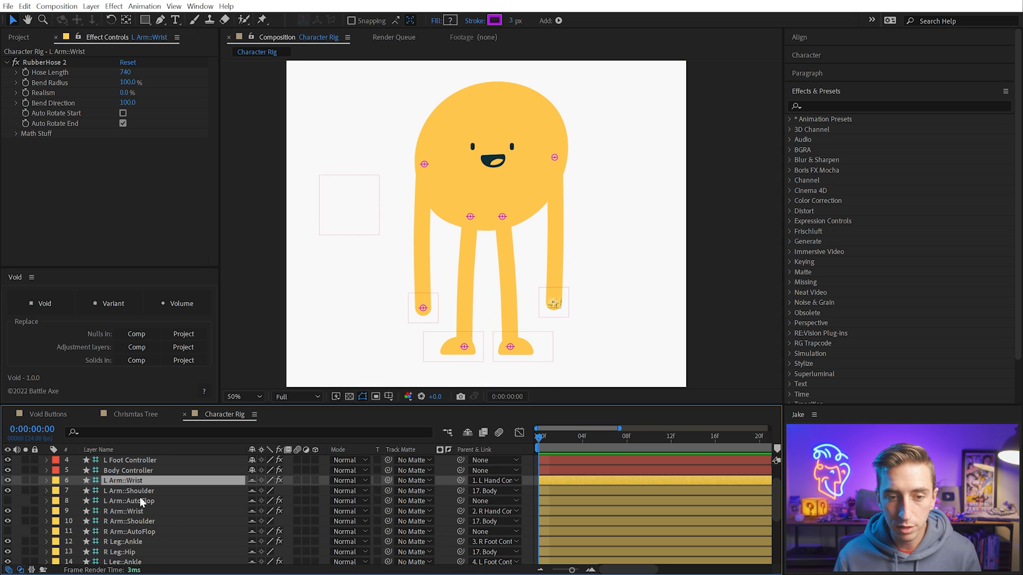
{"action": "left_click", "coordinate": [148, 491], "text": "ctrl"}
{"action": "left_click", "coordinate": [142, 510], "text": "ctrl"}
{"action": "left_click", "coordinate": [146, 521], "text": "ctrl"}
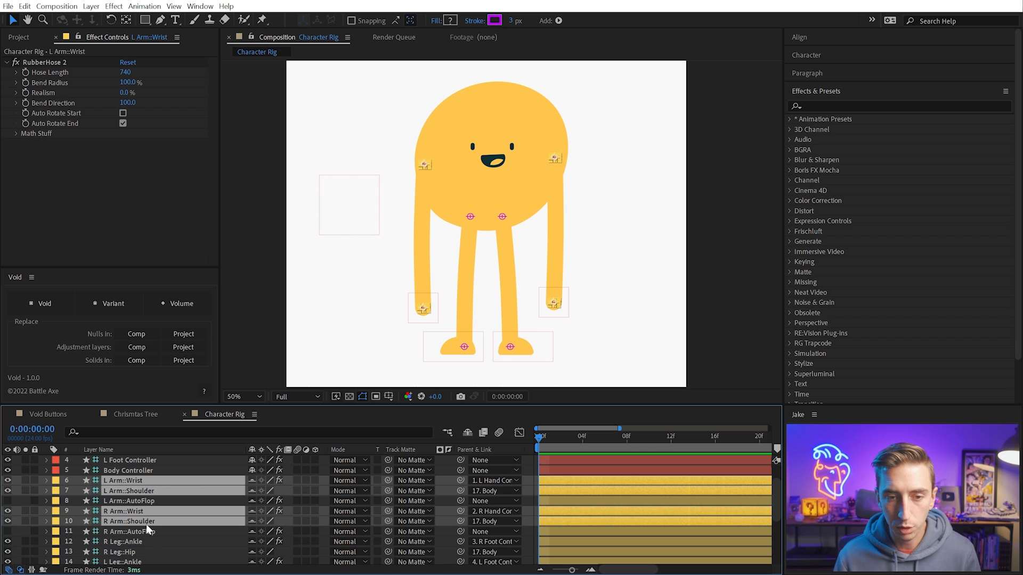
{"action": "left_click", "coordinate": [139, 541], "text": "ctrl"}
{"action": "left_click", "coordinate": [139, 551], "text": "ctrl"}
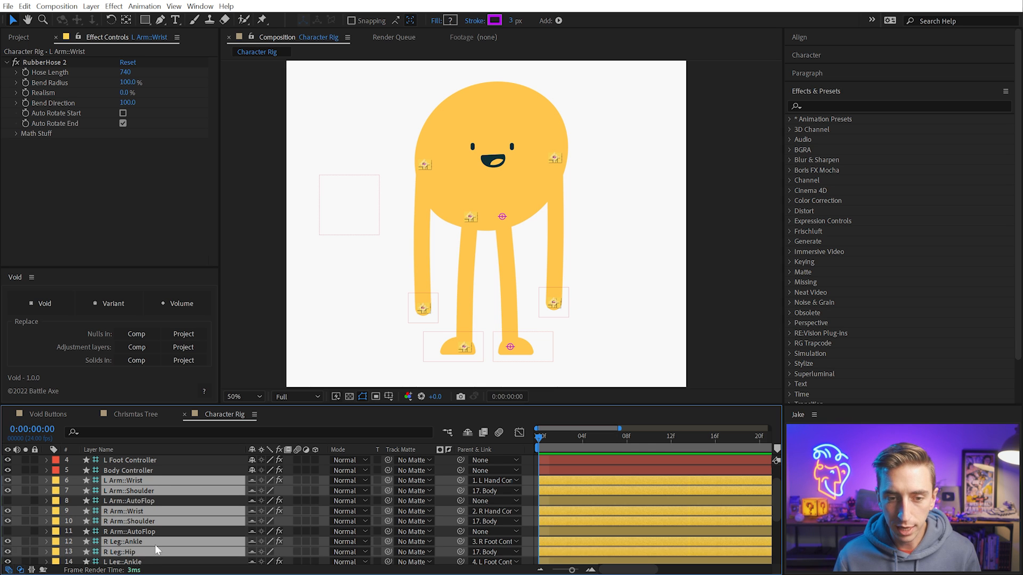
{"action": "scroll", "coordinate": [145, 533], "scroll_direction": "down", "scroll_amount": 3}
{"action": "left_click", "coordinate": [140, 501], "text": "ctrl"}
{"action": "left_click", "coordinate": [136, 510], "text": "ctrl"}
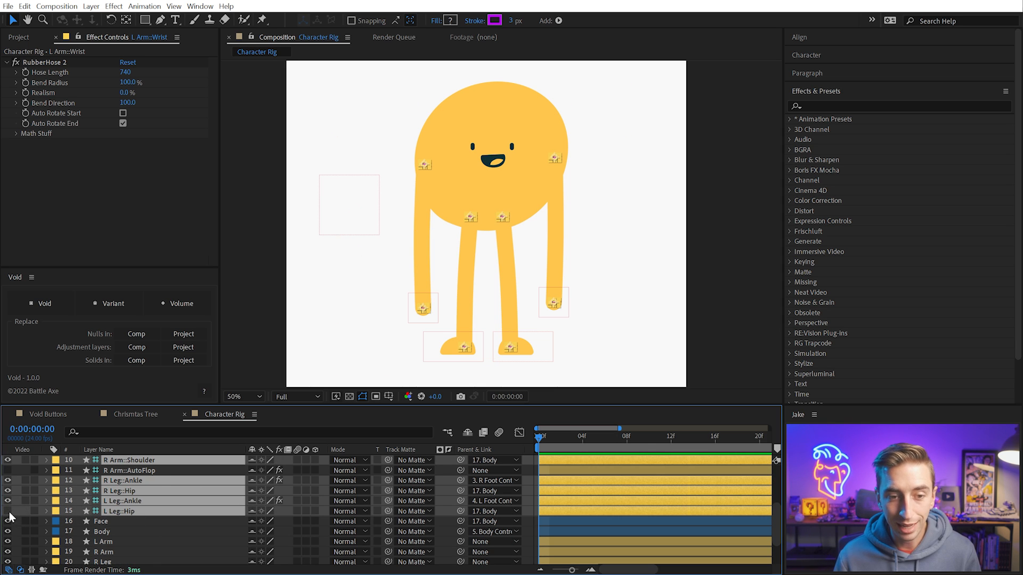
{"action": "left_click", "coordinate": [8, 512]}
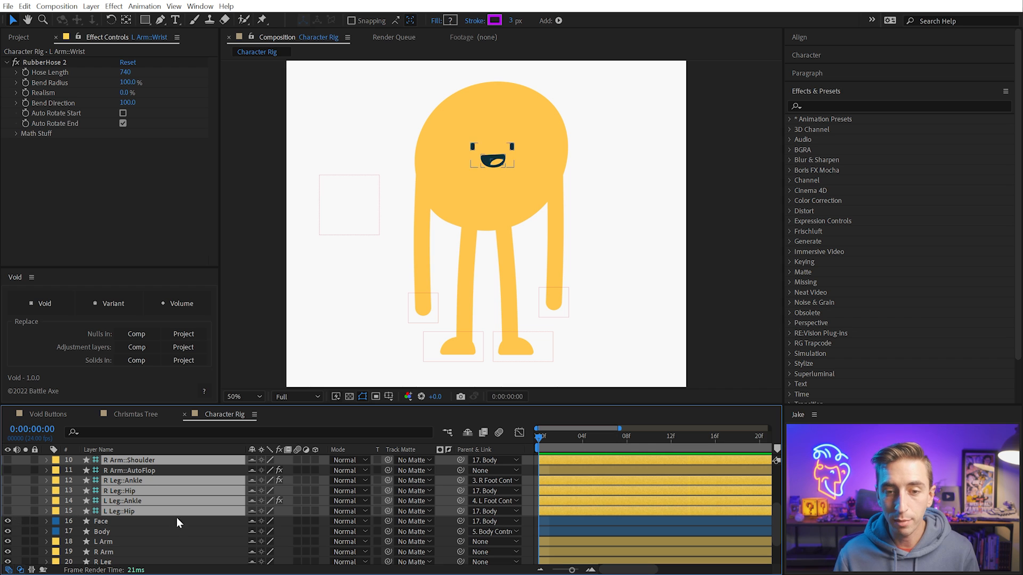
Lock the rig and artwork layers below Body Controller, and hide the shy layers from the timeline
{"action": "left_click", "coordinate": [32, 481]}
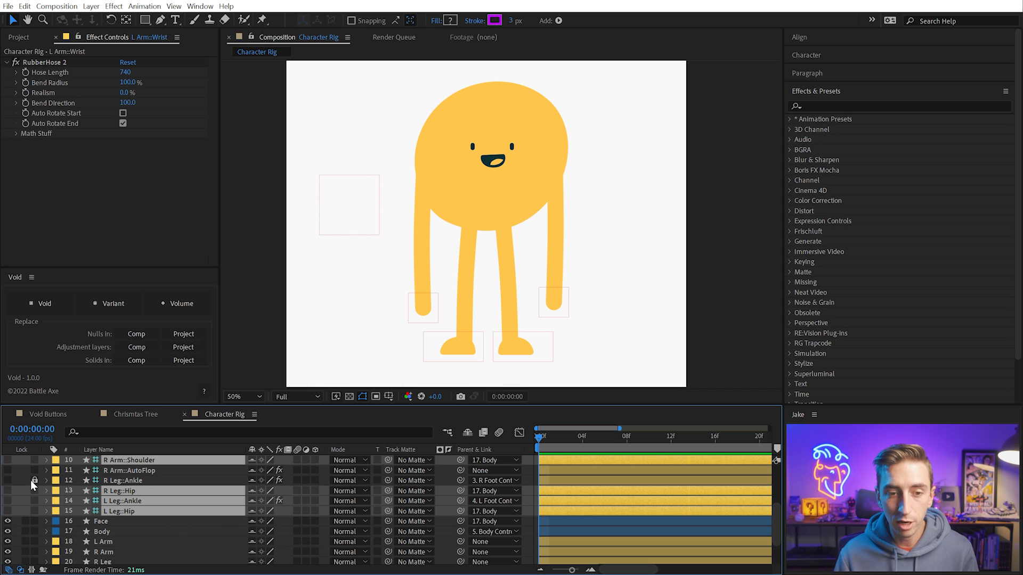
{"action": "scroll", "coordinate": [47, 541], "scroll_direction": "up", "scroll_amount": 2}
{"action": "left_click_drag", "start_coordinate": [33, 535], "coordinate": [35, 497]}
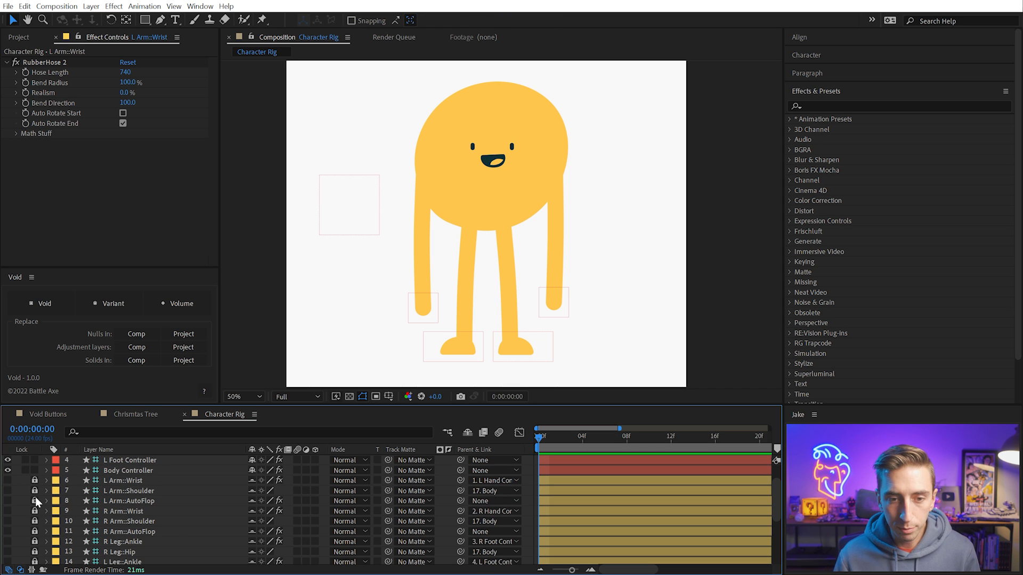
{"action": "scroll", "coordinate": [149, 502], "scroll_direction": "down", "scroll_amount": 3}
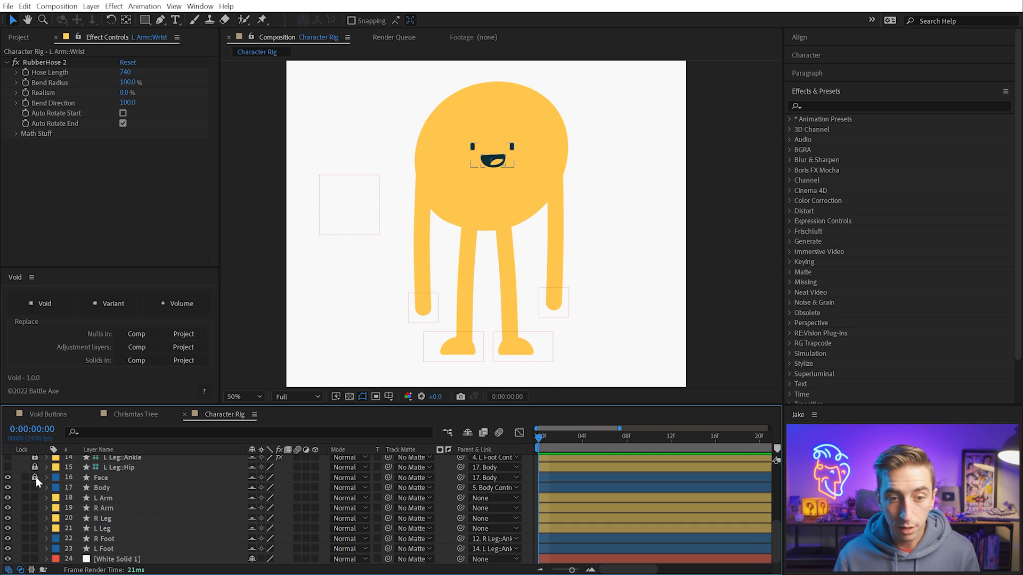
{"action": "scroll", "coordinate": [238, 496], "scroll_direction": "up", "scroll_amount": 4}
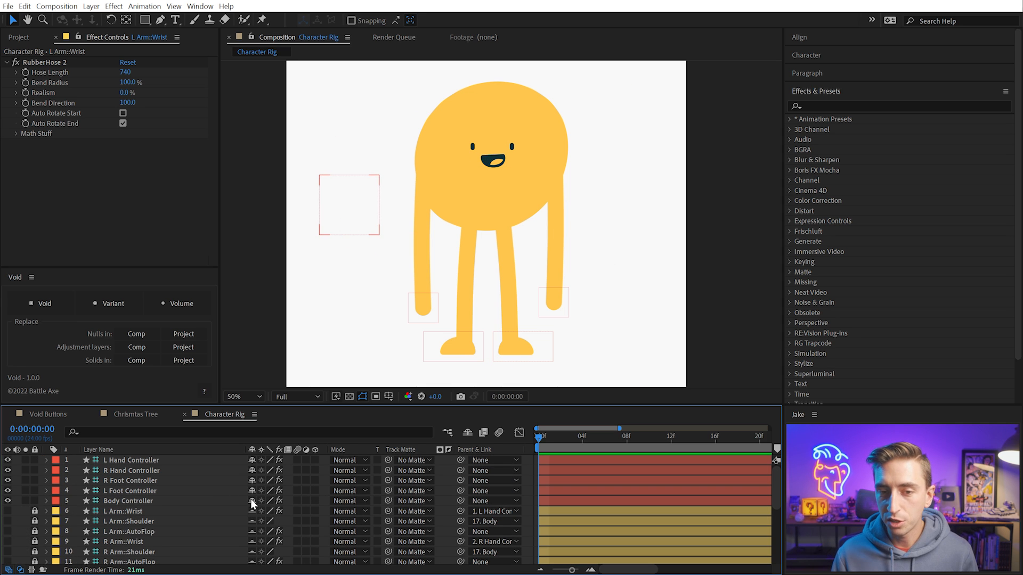
{"action": "left_click", "coordinate": [467, 433]}
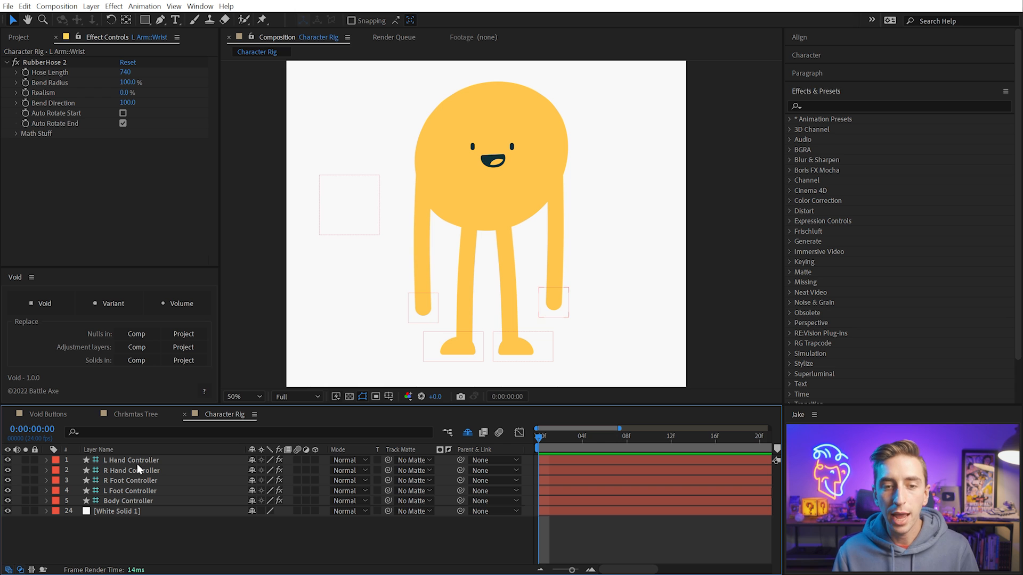
Try posing the character with the Body and R Hand Controllers, and undo the moves
{"action": "left_click_drag", "start_coordinate": [382, 224], "coordinate": [333, 296]}
{"action": "key", "text": "ctrl+z"}
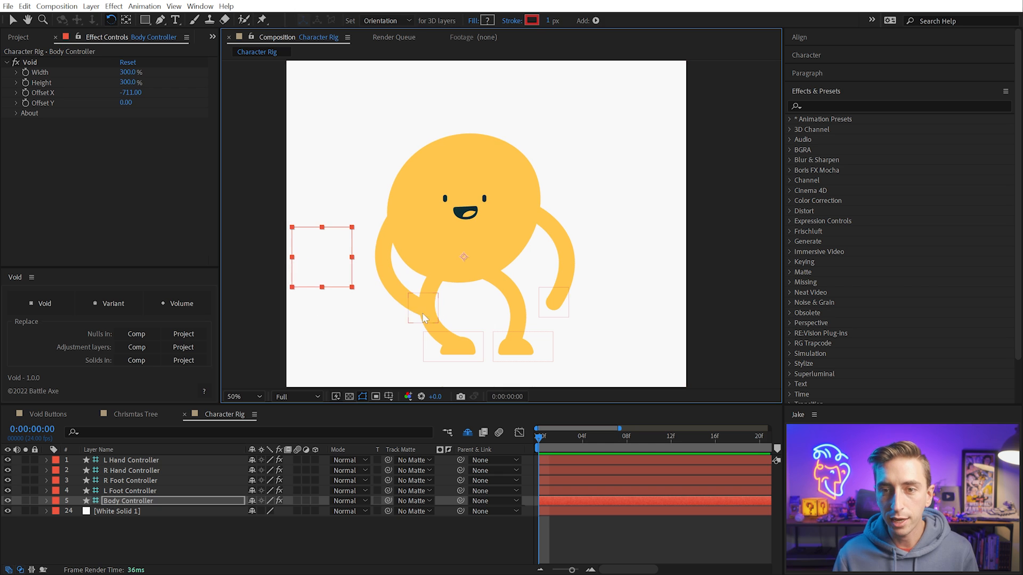
{"action": "left_click_drag", "start_coordinate": [423, 308], "coordinate": [366, 326]}
{"action": "key", "text": "ctrl+z"}
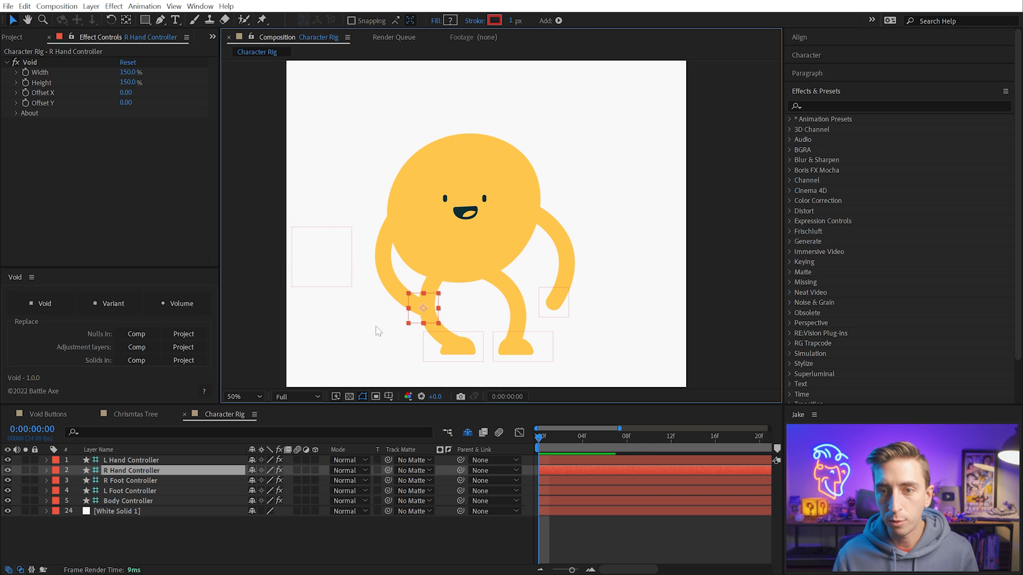
{"action": "key", "text": "ctrl+z"}
Replace the solids in the current comp with Void's Volume layers
{"action": "left_click", "coordinate": [354, 216]}
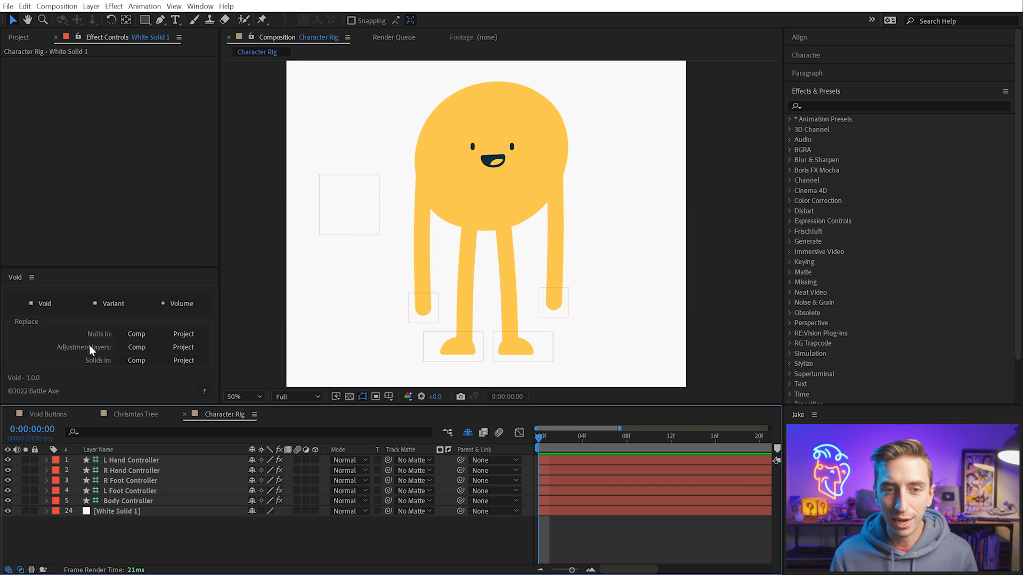
{"action": "left_click", "coordinate": [141, 360]}
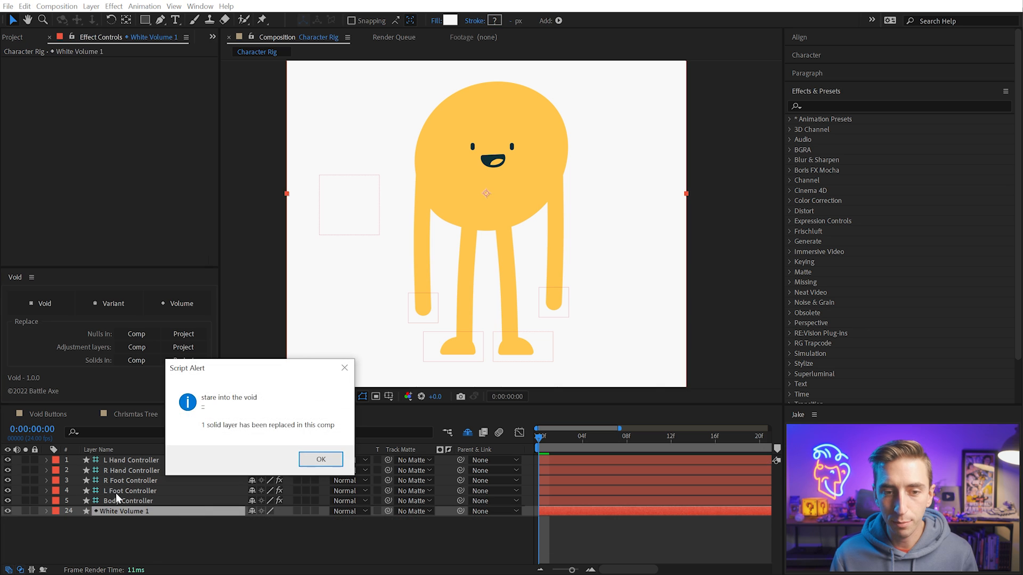
{"action": "left_click", "coordinate": [321, 460]}
Make White Volume 1 a guide layer, and set it as locked and shy
{"action": "left_click", "coordinate": [138, 513]}
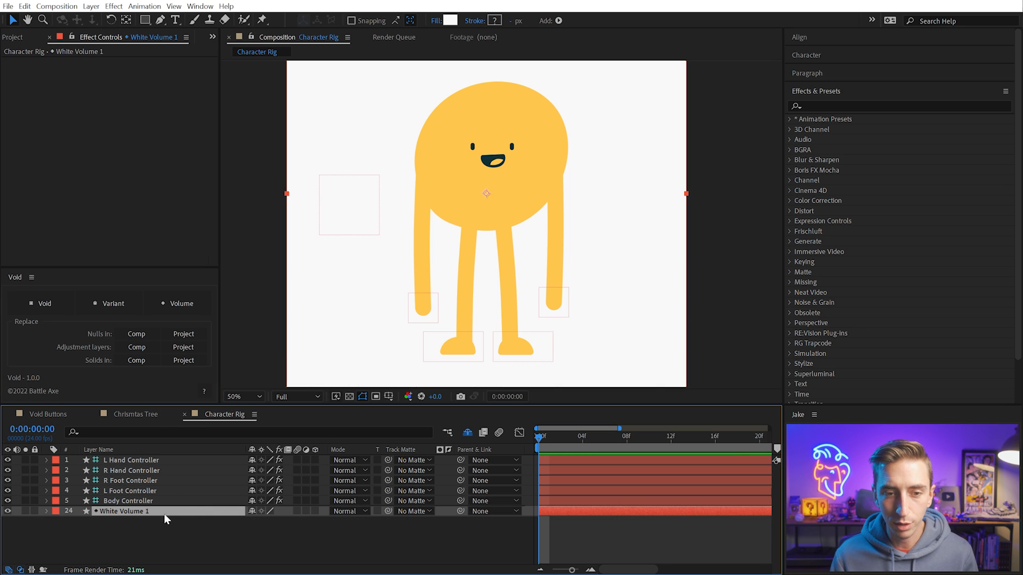
{"action": "right_click", "coordinate": [139, 513]}
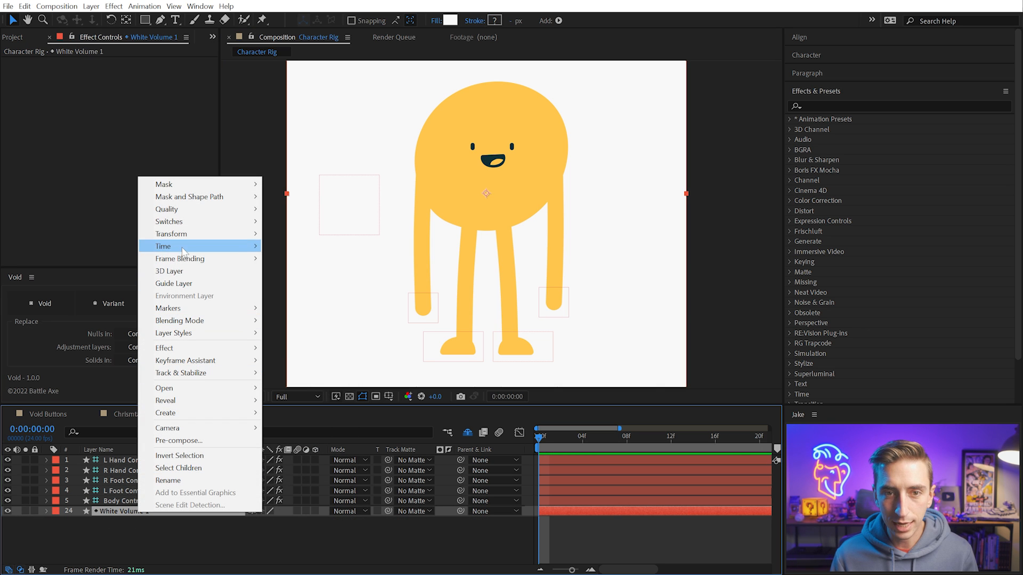
{"action": "left_click", "coordinate": [186, 284]}
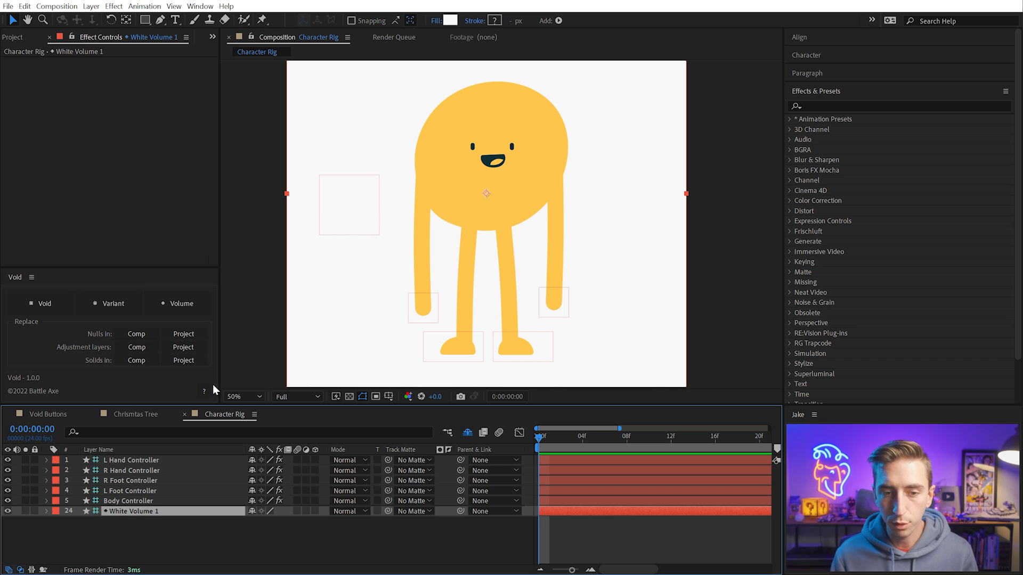
{"action": "left_click", "coordinate": [34, 510]}
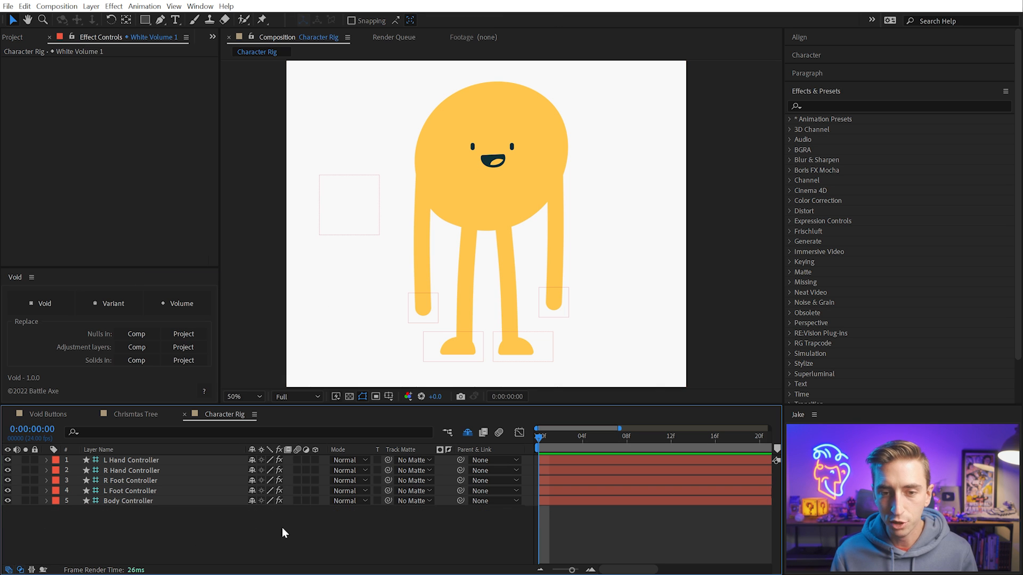
{"action": "left_click", "coordinate": [251, 513]}
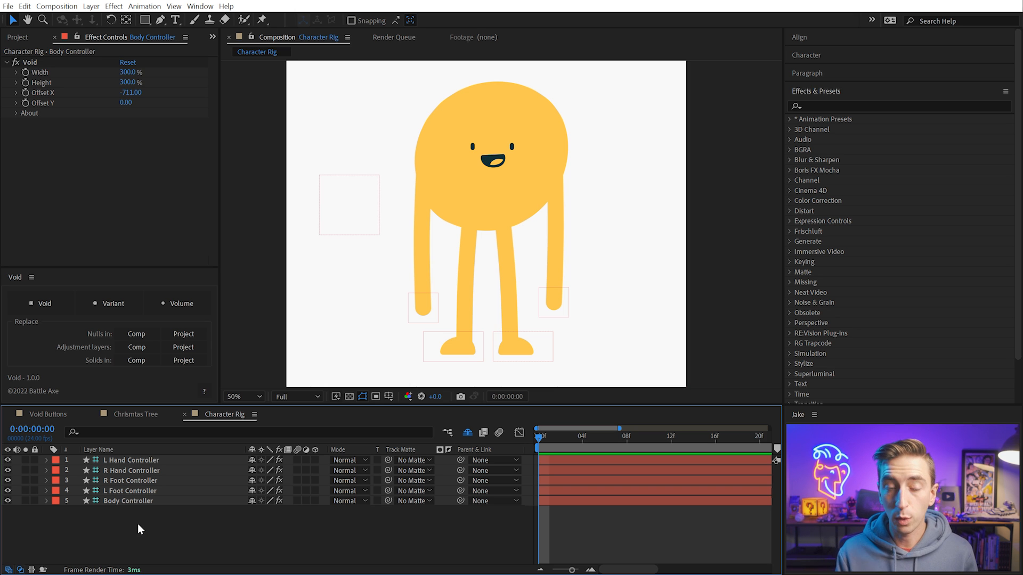
Select all five controller layers and reveal their Position properties
{"action": "key", "text": "ctrl+a"}
{"action": "key", "text": "p"}
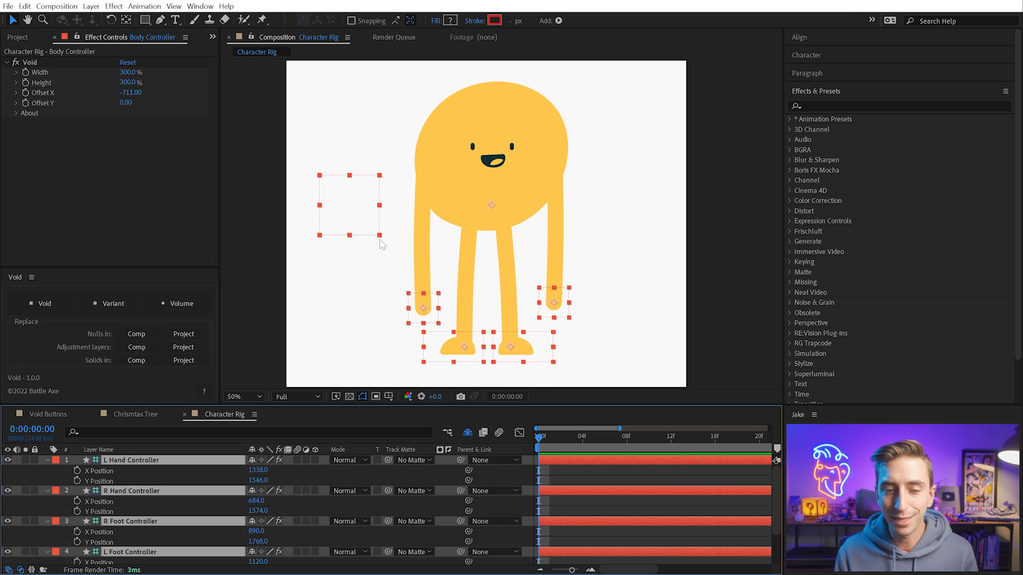
Add a hidden Void at the Body Controller's position as its parent, and reselect the Body Controller
{"action": "left_click", "coordinate": [146, 480]}
{"action": "scroll", "coordinate": [210, 479], "scroll_direction": "down", "scroll_amount": 3}
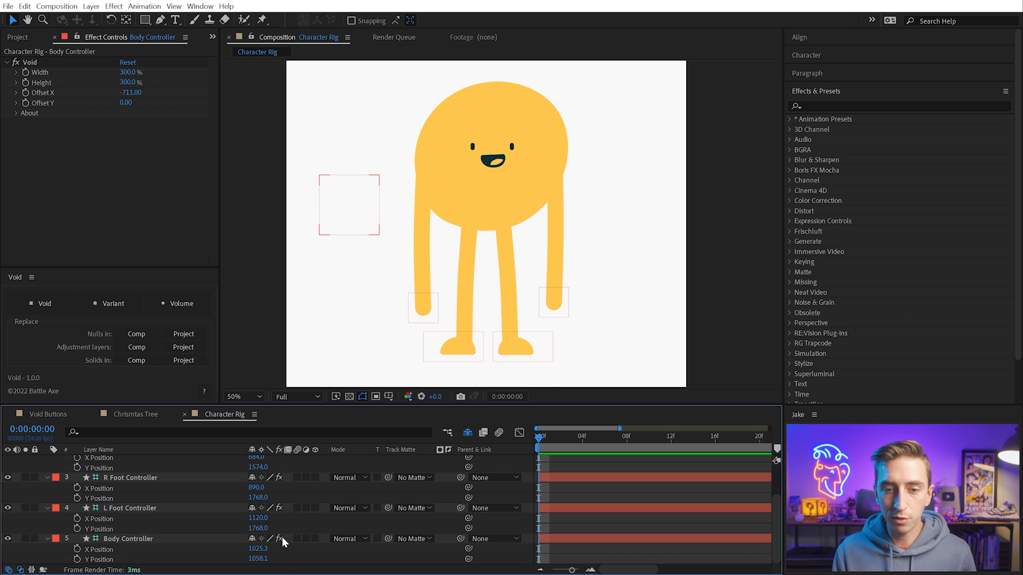
{"action": "scroll", "coordinate": [296, 509], "scroll_direction": "up", "scroll_amount": 3}
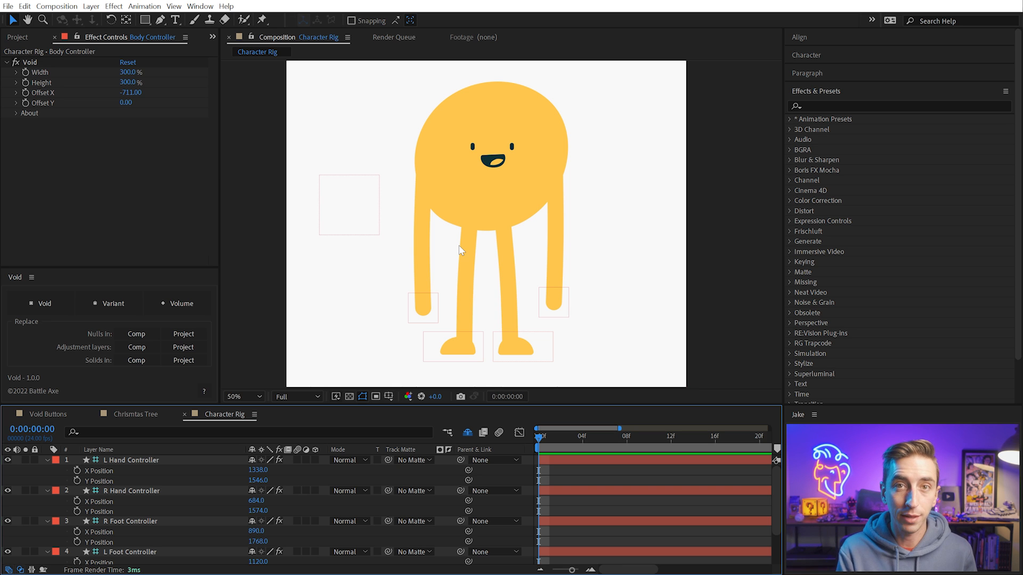
{"action": "scroll", "coordinate": [141, 495], "scroll_direction": "down", "scroll_amount": 2}
{"action": "left_click", "coordinate": [142, 539]}
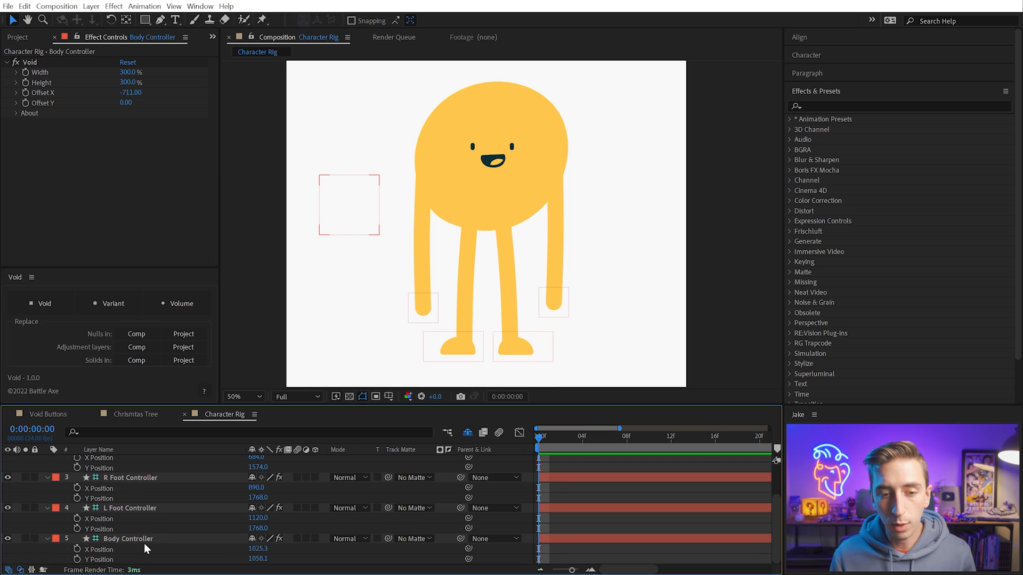
{"action": "left_click", "coordinate": [46, 304]}
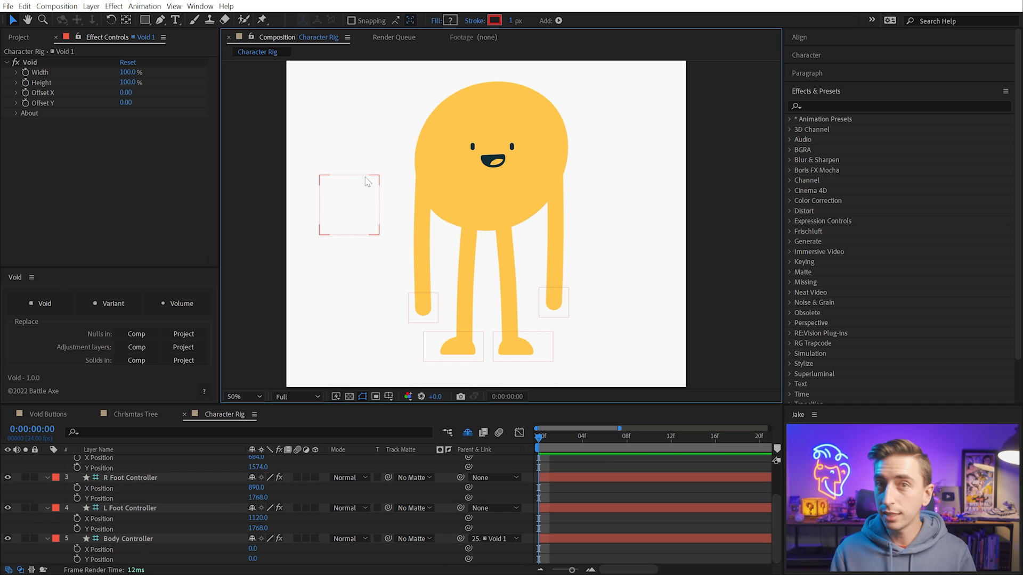
{"action": "left_click", "coordinate": [151, 539]}
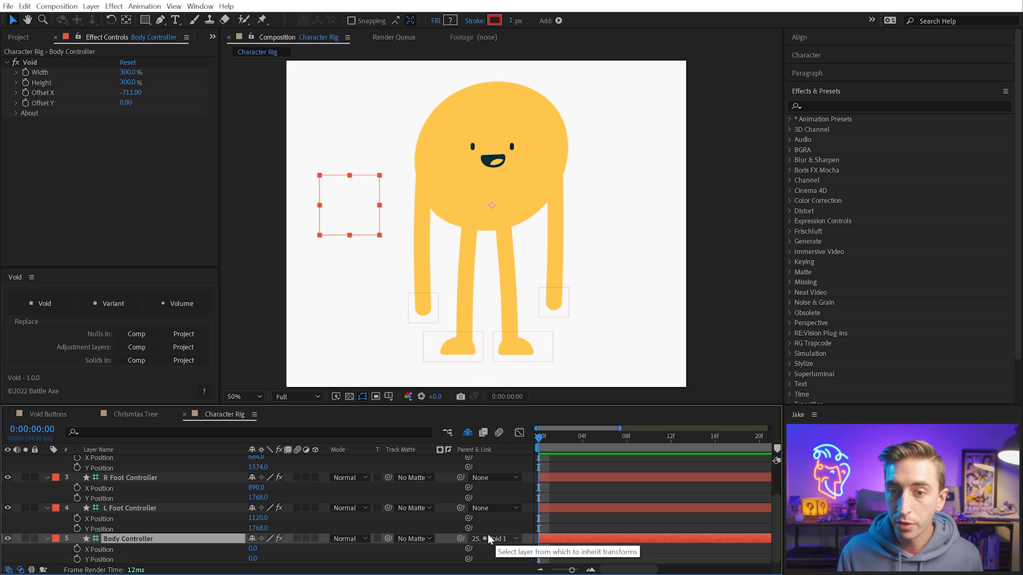
Collapse the controllers' revealed properties and show the shy layers in the timeline
{"action": "left_click", "coordinate": [176, 463]}
{"action": "key", "text": "u"}
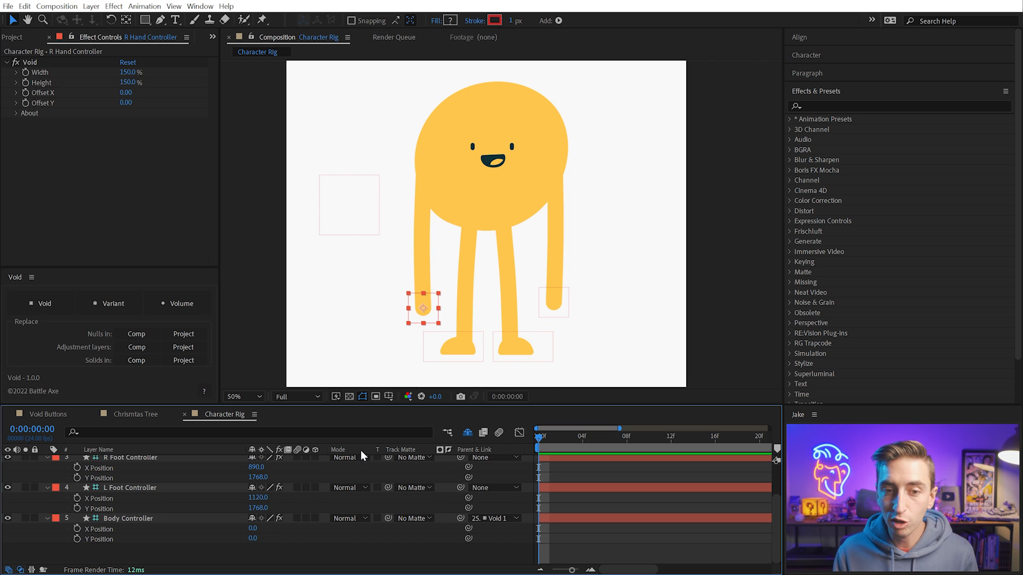
{"action": "left_click", "coordinate": [331, 463]}
{"action": "key", "text": "u"}
{"action": "left_click", "coordinate": [469, 435]}
{"action": "scroll", "coordinate": [206, 503], "scroll_direction": "down", "scroll_amount": 5}
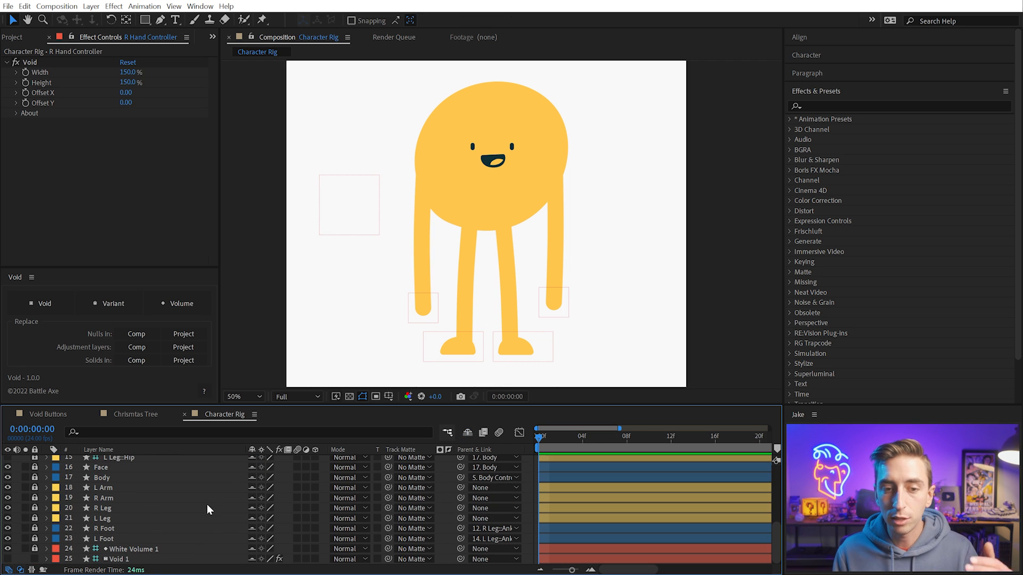
Turn on Void 1's visibility to check its placement against the Body Controller, switch it off, and hide the shy layers again
{"action": "left_click", "coordinate": [126, 559]}
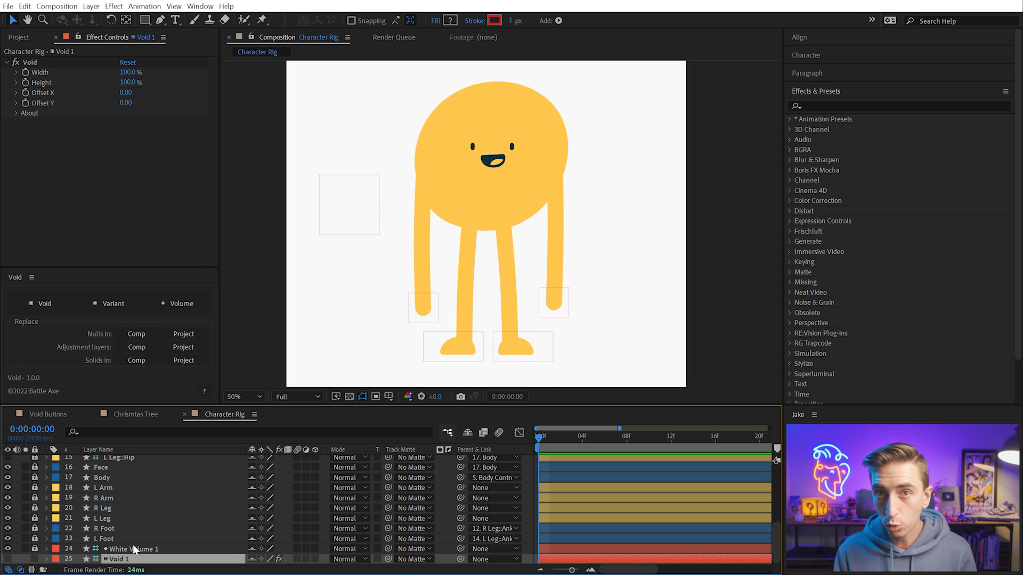
{"action": "left_click", "coordinate": [8, 559]}
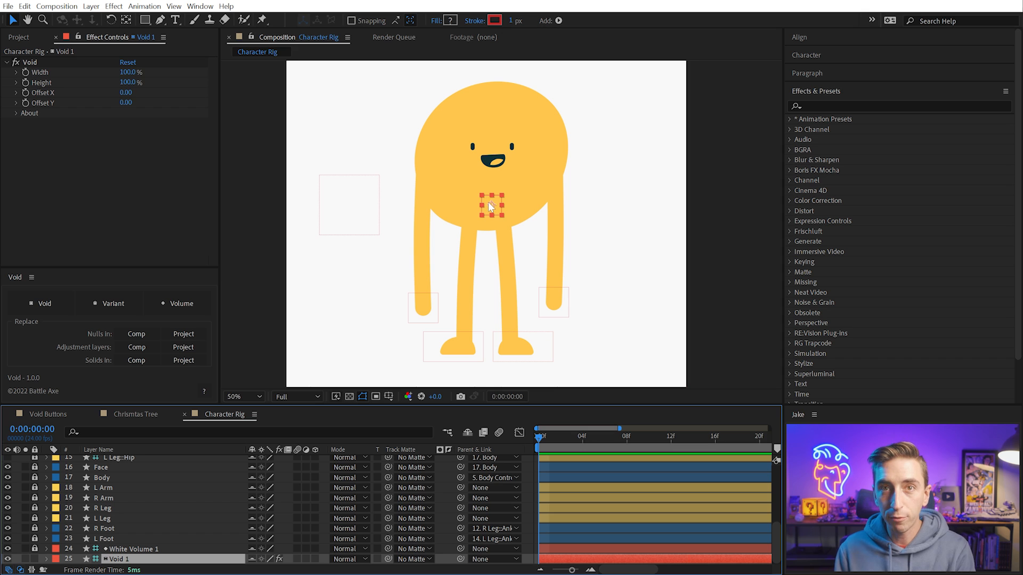
{"action": "left_click", "coordinate": [361, 201]}
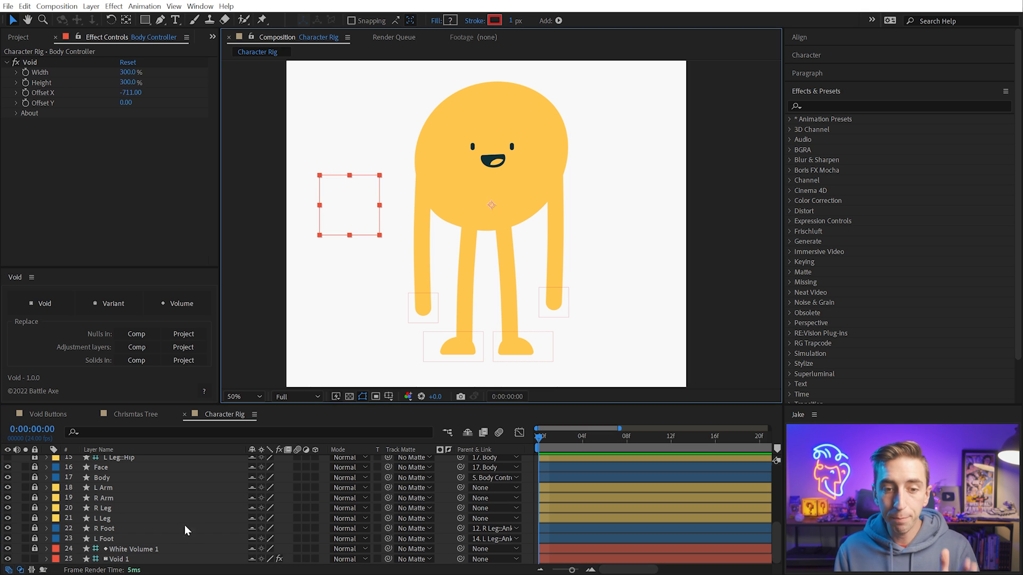
{"action": "left_click", "coordinate": [8, 559]}
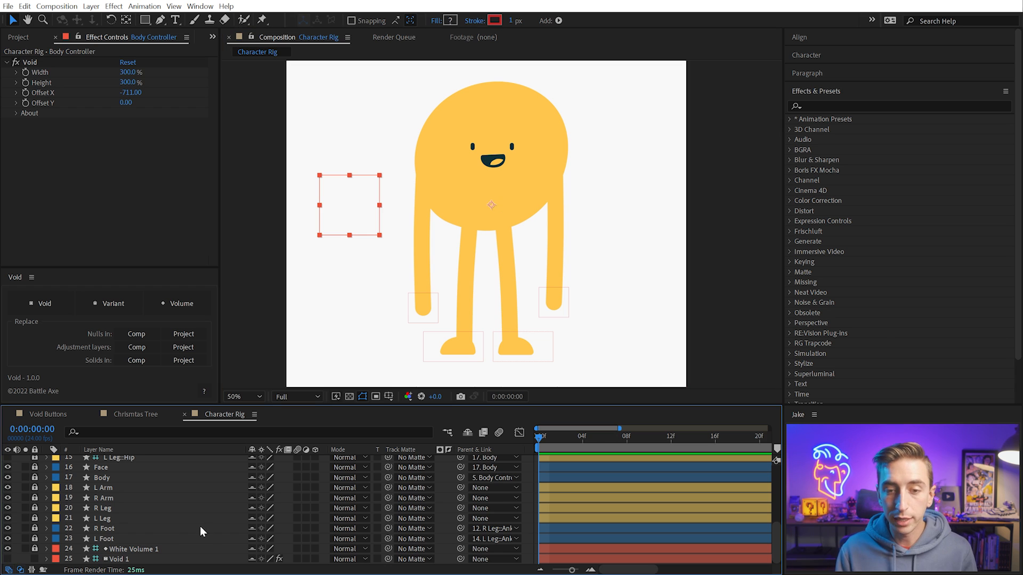
{"action": "left_click", "coordinate": [201, 527]}
{"action": "scroll", "coordinate": [210, 532], "scroll_direction": "up", "scroll_amount": 3}
{"action": "scroll", "coordinate": [209, 532], "scroll_direction": "up", "scroll_amount": 2}
{"action": "left_click", "coordinate": [467, 432]}
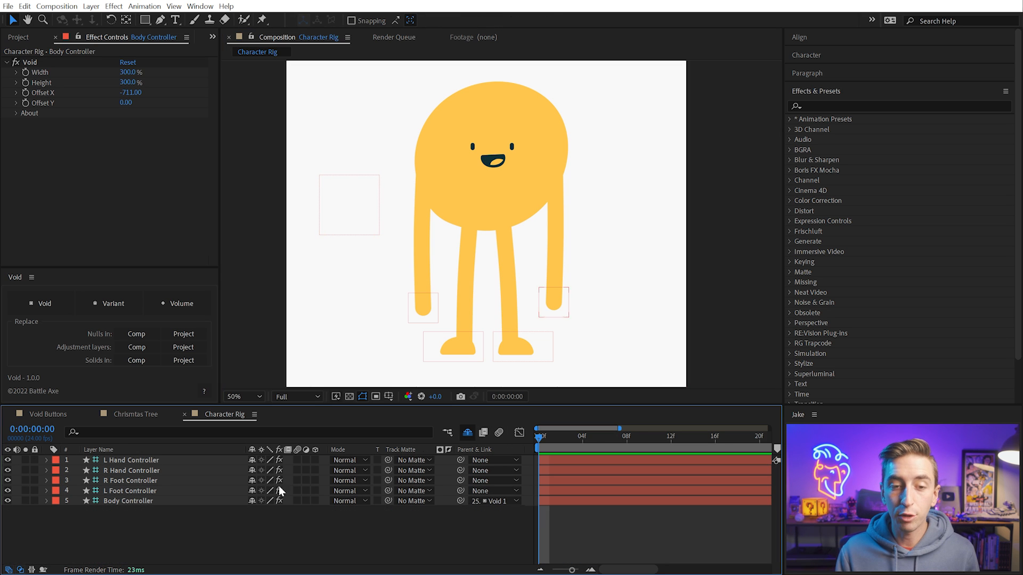
Try moving the Body Controller down and to the right, and reset its X and Y Position to 0
{"action": "left_click", "coordinate": [153, 501]}
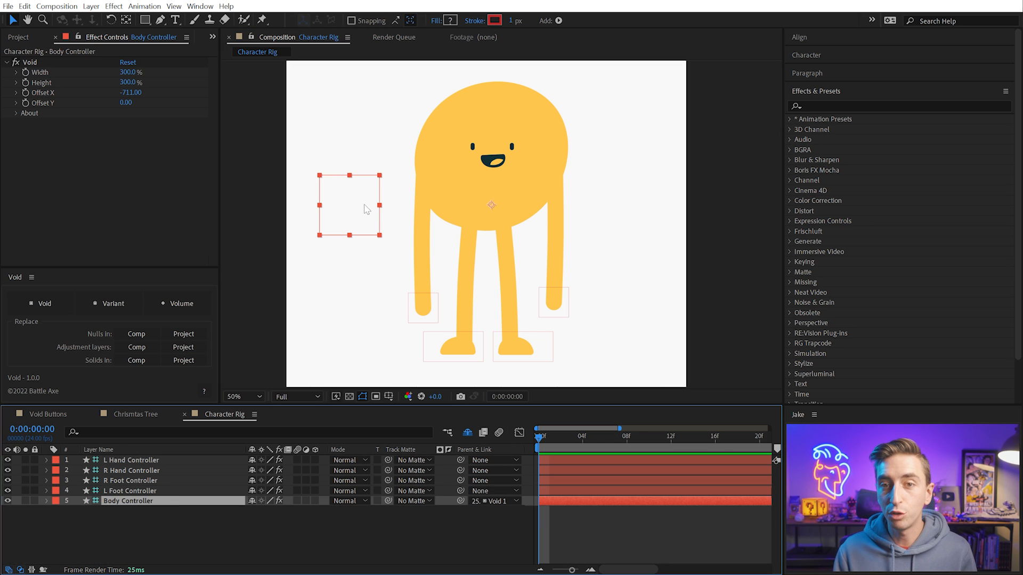
{"action": "left_click_drag", "start_coordinate": [353, 206], "coordinate": [405, 274]}
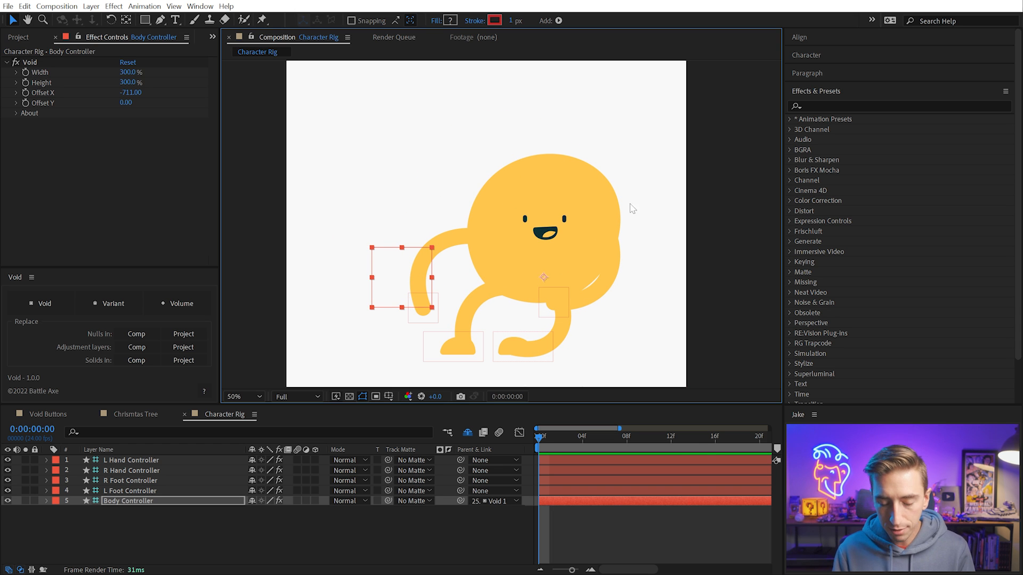
{"action": "left_click", "coordinate": [601, 501]}
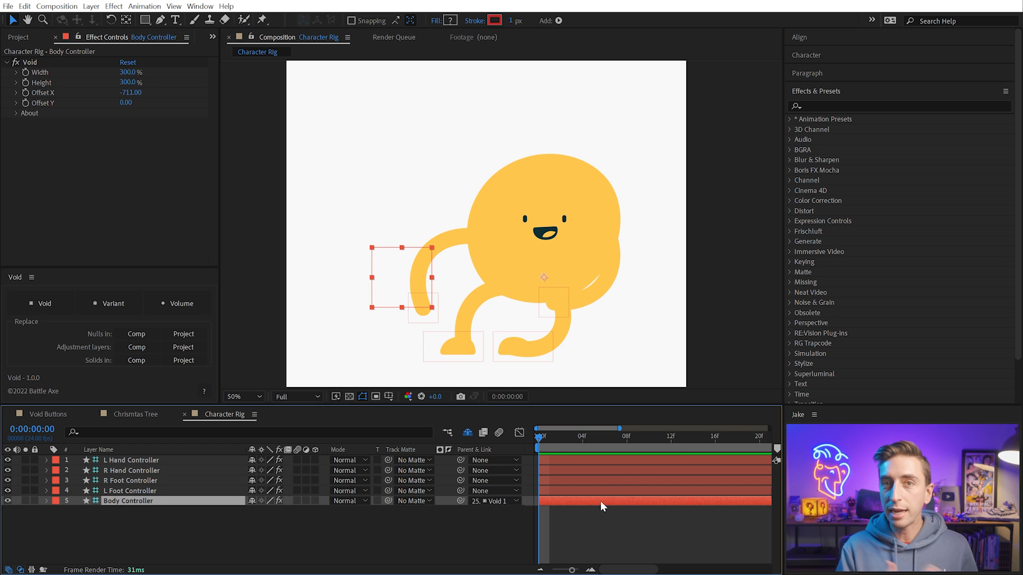
{"action": "key", "text": "u"}
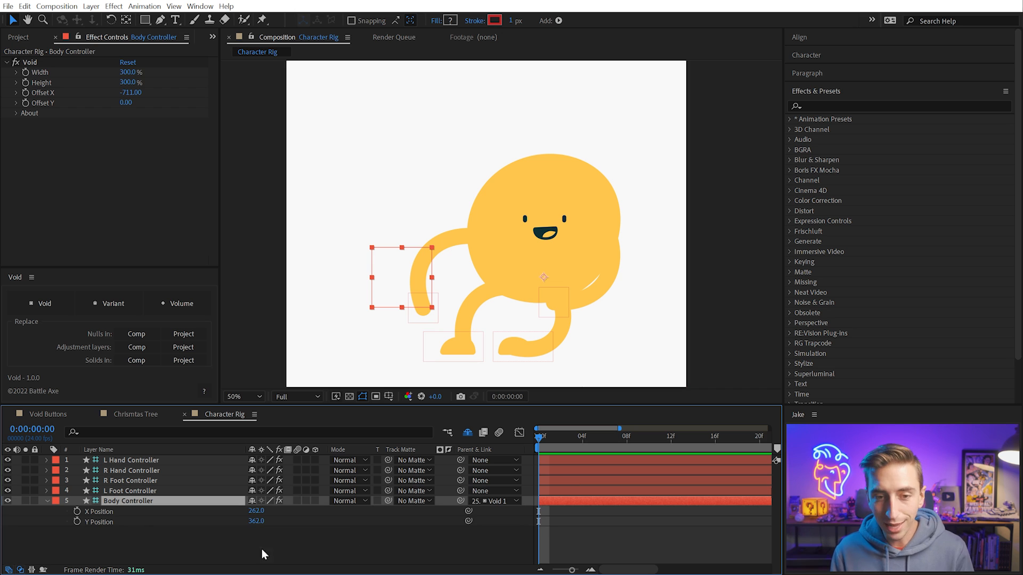
{"action": "left_click", "coordinate": [256, 511]}
{"action": "type", "text": "0"}
{"action": "key", "text": "Tab"}
{"action": "type", "text": "0"}
{"action": "key", "text": "Return"}
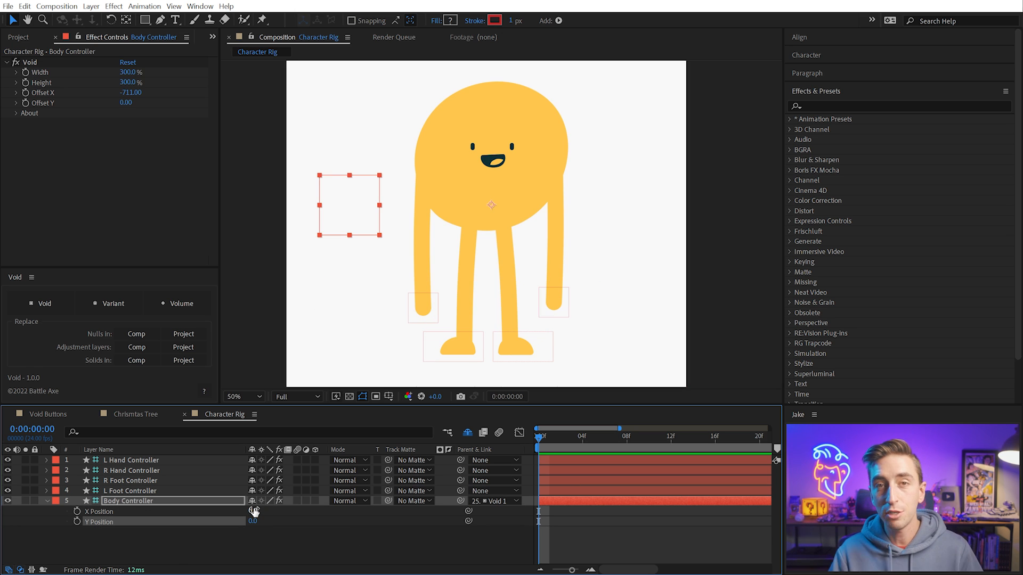
Add a separate hidden Void as parent to each of the R Hand, L Hand, R Foot and L Foot Controllers
{"action": "left_click", "coordinate": [418, 297]}
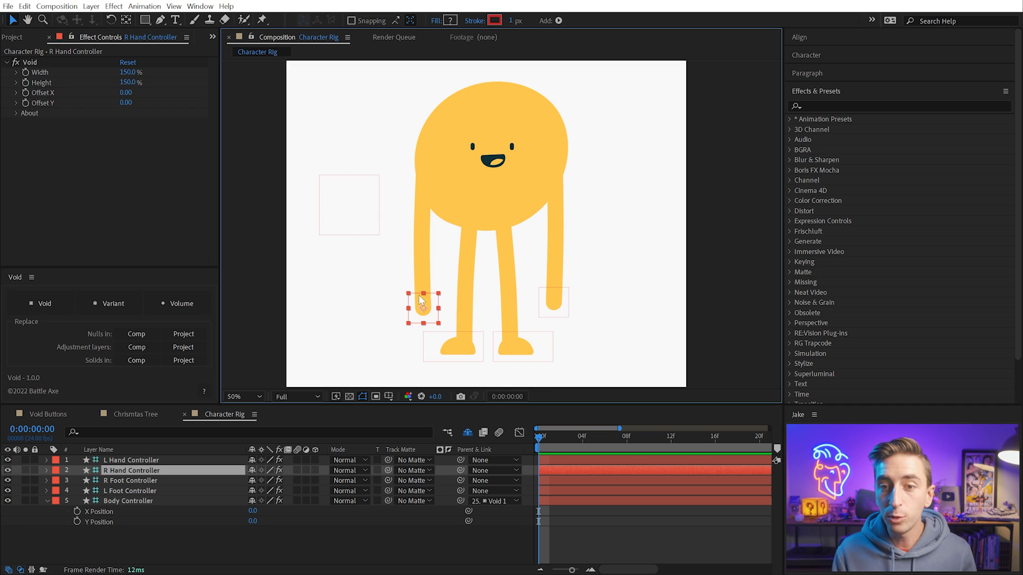
{"action": "left_click", "coordinate": [56, 303]}
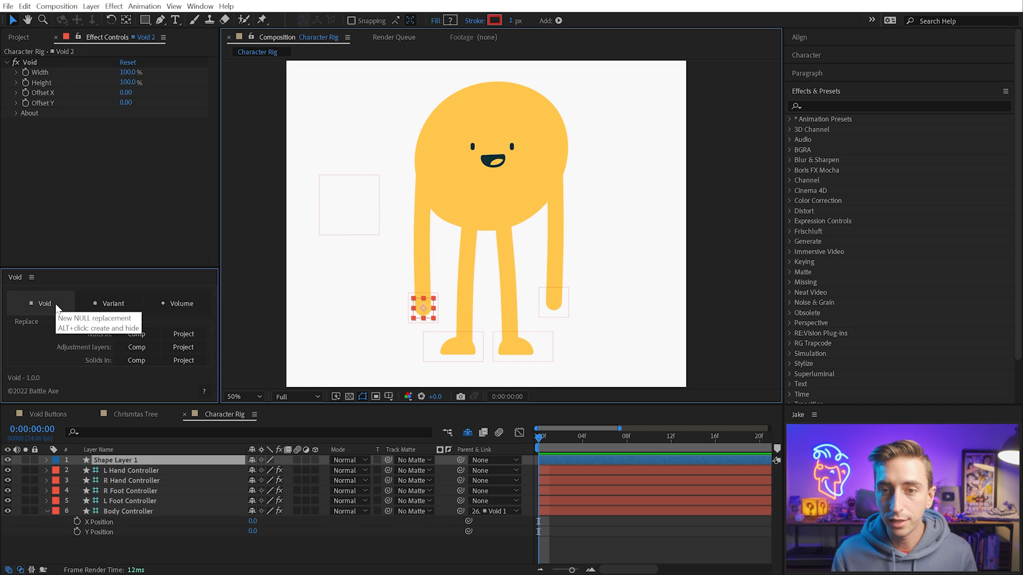
{"action": "key", "text": "ctrl+Up"}
{"action": "left_click", "coordinate": [49, 301]}
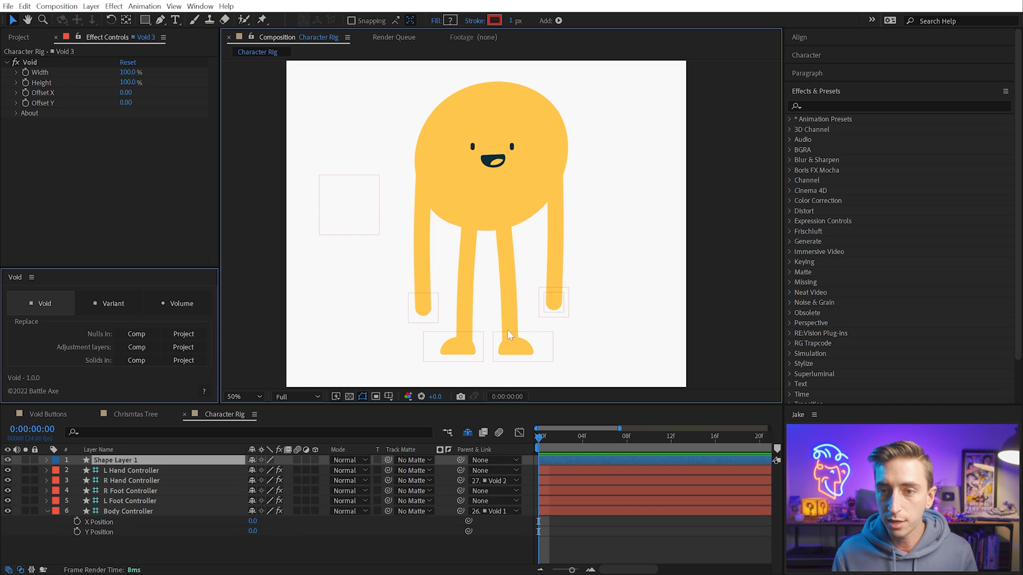
{"action": "key", "text": "ctrl+Down"}
{"action": "key", "text": "ctrl+Down"}
{"action": "left_click", "coordinate": [49, 306]}
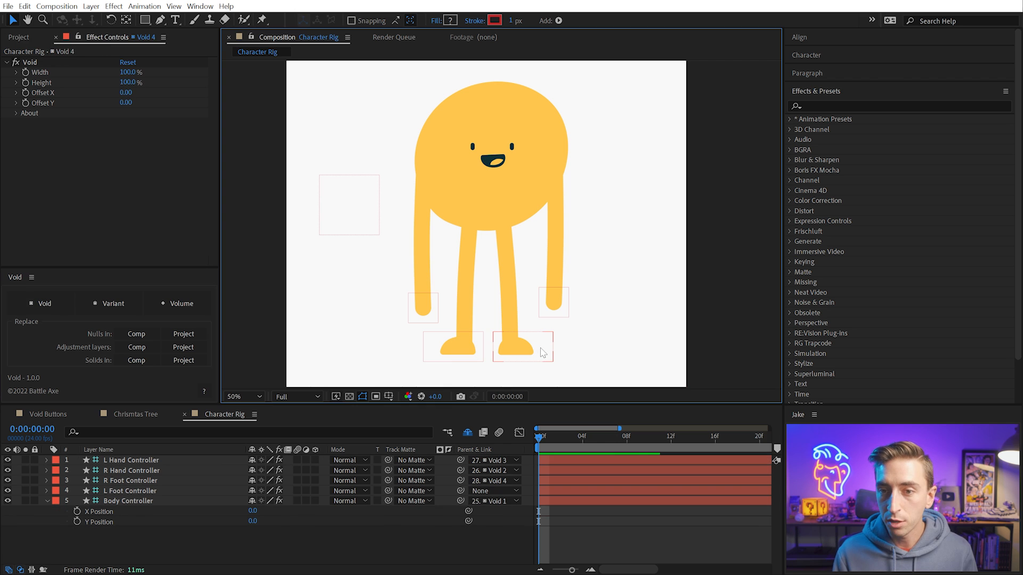
{"action": "key", "text": "ctrl+Down"}
{"action": "left_click", "coordinate": [39, 302]}
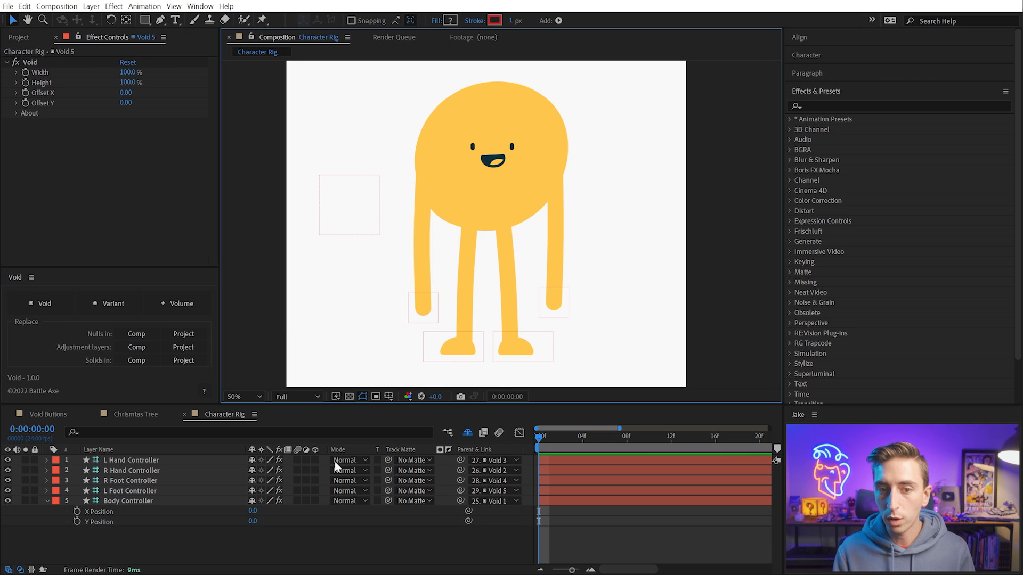
Reveal the Position properties of all five controllers to check their values
{"action": "left_click", "coordinate": [192, 535]}
{"action": "key", "text": "p"}
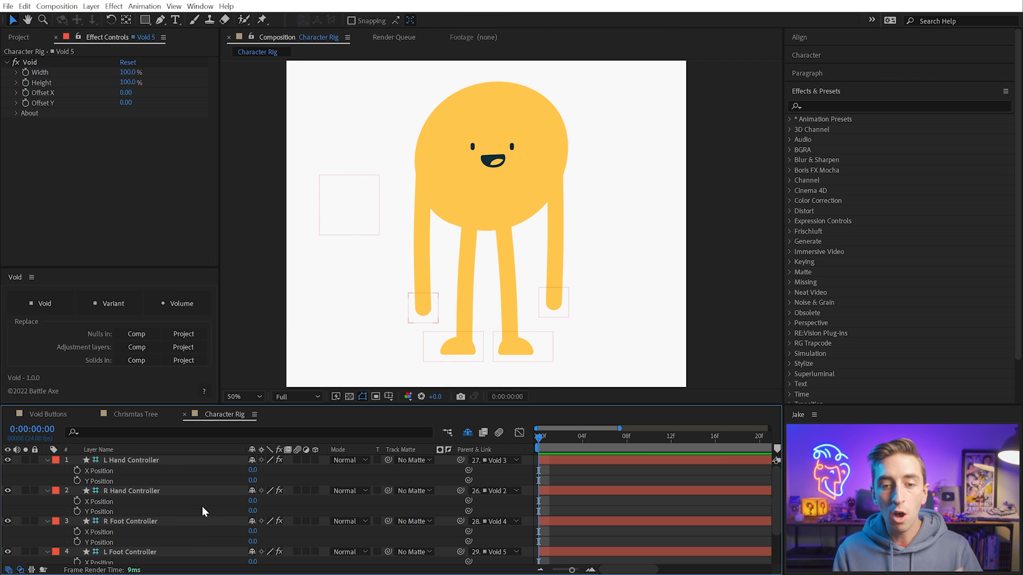
{"action": "scroll", "coordinate": [202, 506], "scroll_direction": "down", "scroll_amount": 1}
{"action": "scroll", "coordinate": [202, 505], "scroll_direction": "up", "scroll_amount": 1}
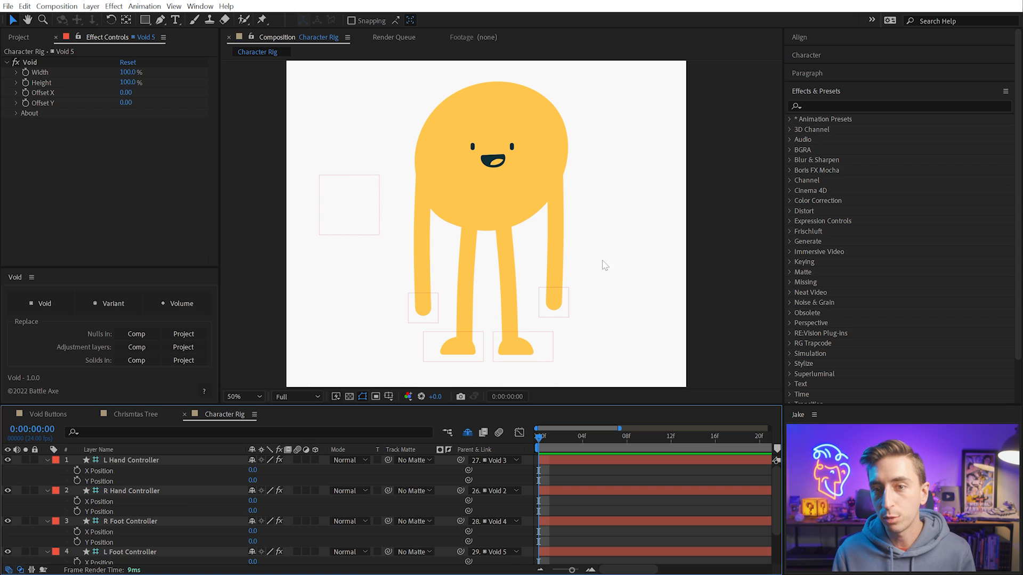
Pose the character by raising both hand controllers, lowering the Body Controller and spreading both foot controllers outward
{"action": "left_click", "coordinate": [567, 296]}
{"action": "left_click_drag", "start_coordinate": [605, 239], "coordinate": [636, 156]}
{"action": "left_click_drag", "start_coordinate": [437, 305], "coordinate": [365, 144]}
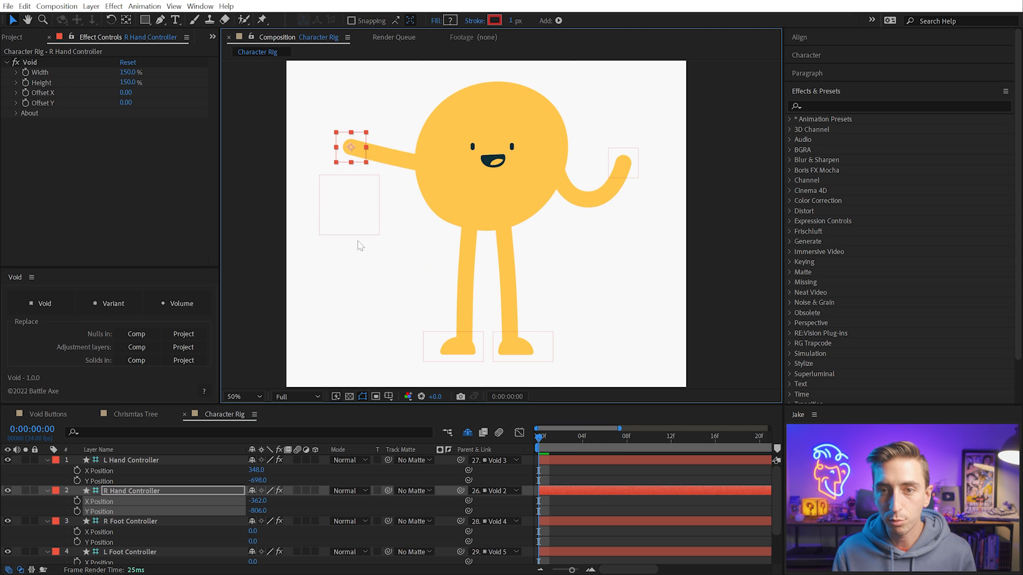
{"action": "left_click_drag", "start_coordinate": [357, 235], "coordinate": [357, 278]}
{"action": "left_click_drag", "start_coordinate": [453, 348], "coordinate": [356, 316]}
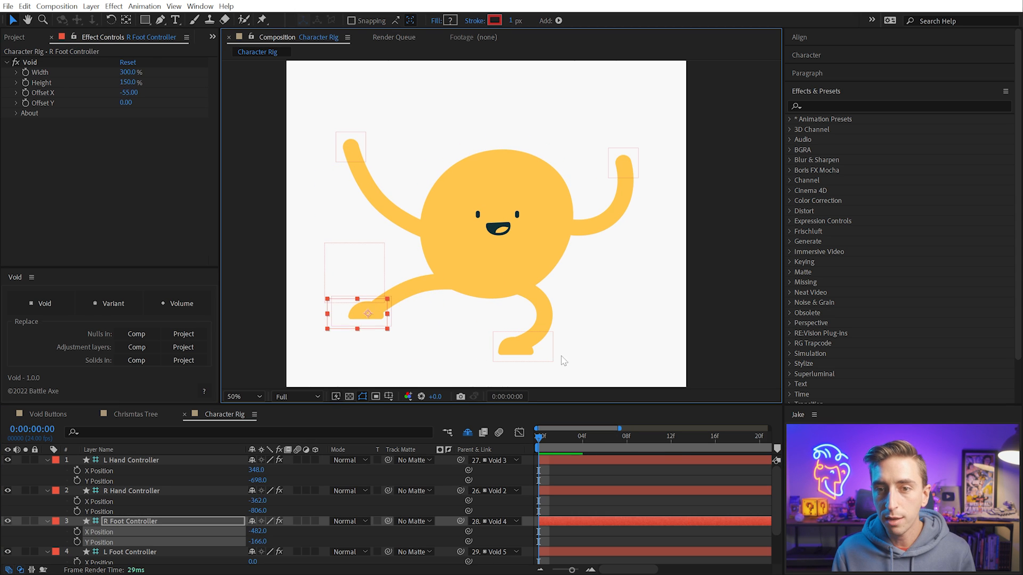
{"action": "left_click_drag", "start_coordinate": [559, 358], "coordinate": [566, 346]}
{"action": "left_click_drag", "start_coordinate": [613, 303], "coordinate": [613, 301]}
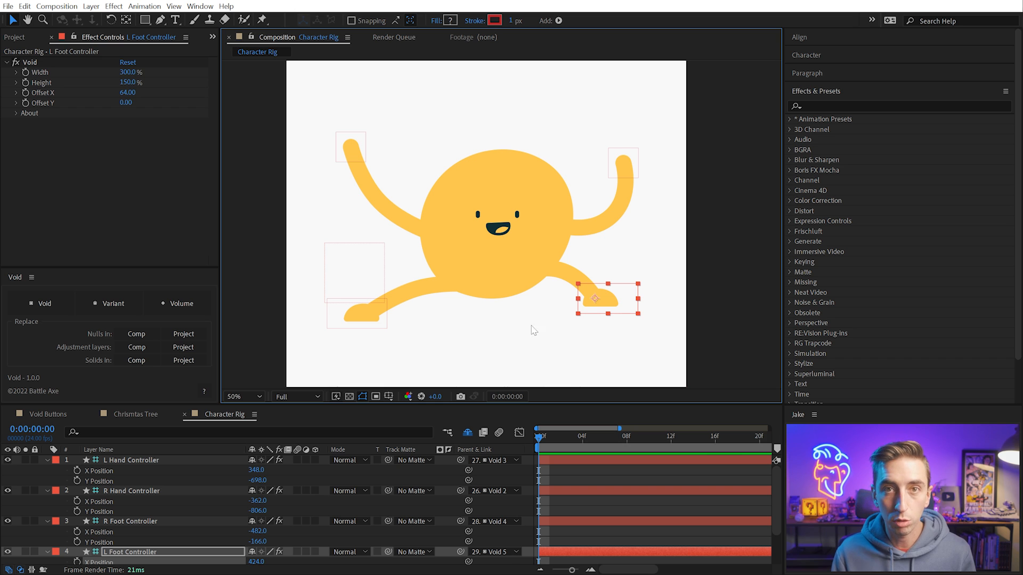
Select all controllers and reset their X and Y Position values to 0
{"action": "left_click", "coordinate": [218, 471]}
{"action": "key", "text": "ctrl+shift+a"}
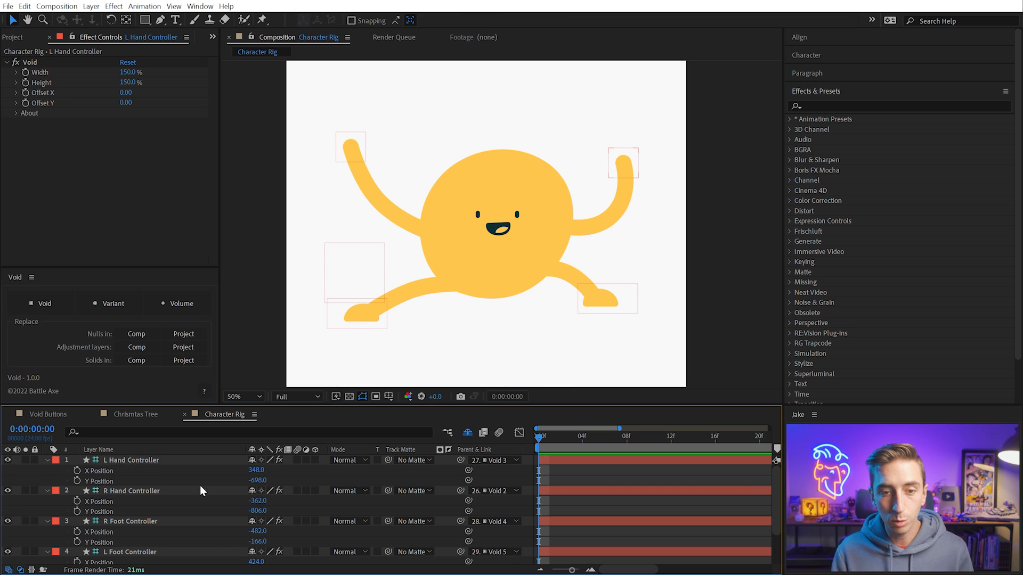
{"action": "key", "text": "ctrl+a"}
{"action": "left_click", "coordinate": [258, 470]}
{"action": "type", "text": "0"}
{"action": "key", "text": "Return"}
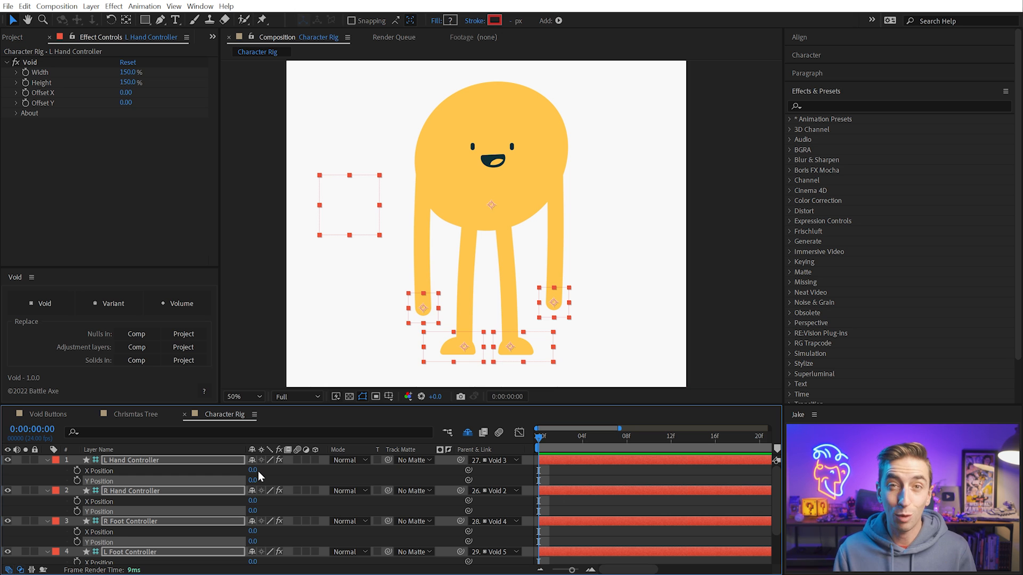
Switch to the Pan Behind tool and collapse the controllers' revealed Position properties
{"action": "left_click", "coordinate": [602, 508]}
{"action": "key", "text": "y"}
{"action": "key", "text": "u"}
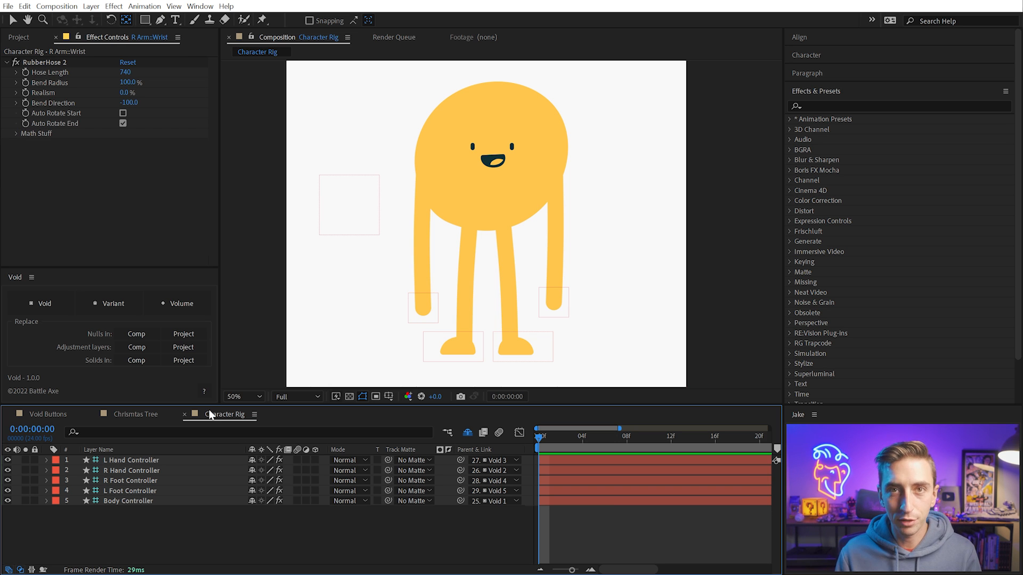
Delete the Volume 1 and Volume 2 layers from the Void Buttons comp
{"action": "left_click", "coordinate": [43, 414]}
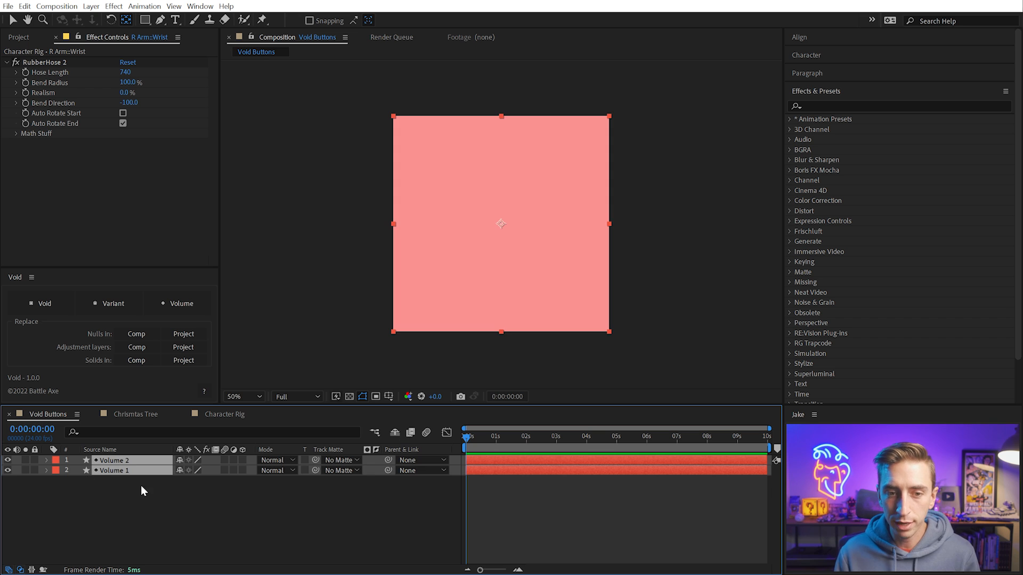
{"action": "left_click_drag", "start_coordinate": [103, 482], "coordinate": [97, 441]}
{"action": "key", "text": "Delete"}
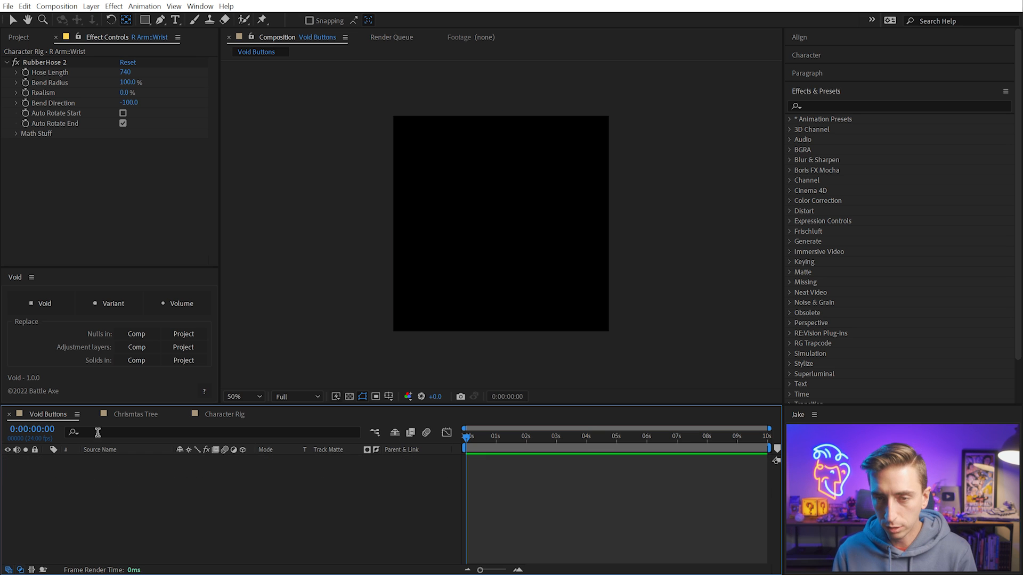
Create a new yellow solid of 1080 × 1080 px in the Void Buttons comp
{"action": "left_click", "coordinate": [91, 7]}
{"action": "mouse_move", "coordinate": [98, 20]}
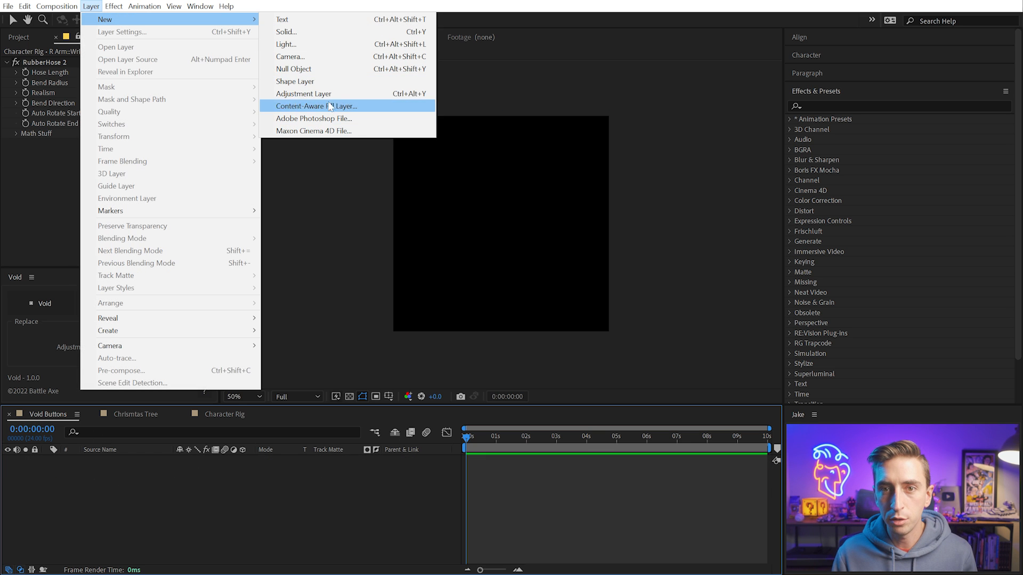
{"action": "left_click", "coordinate": [315, 32]}
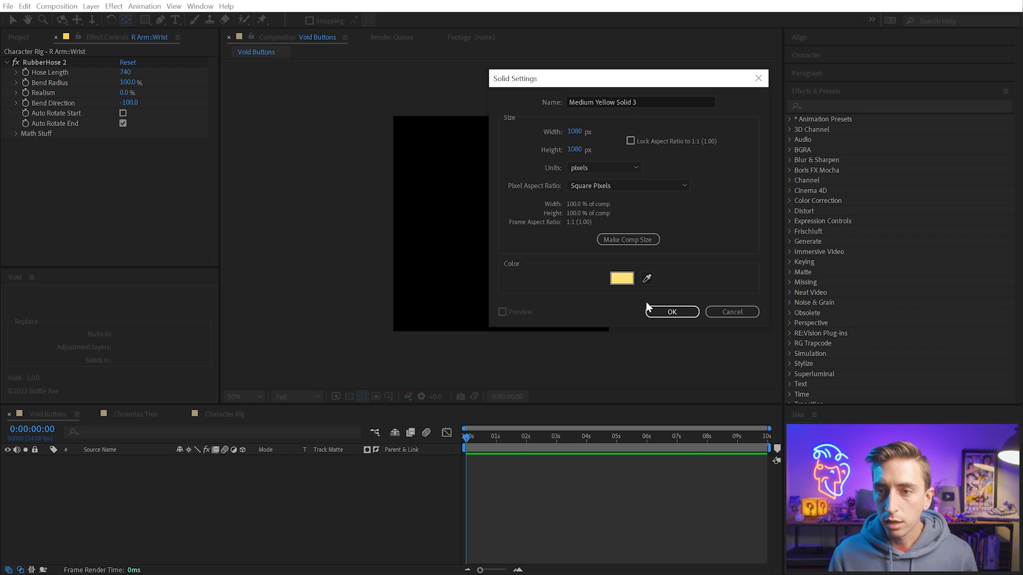
{"action": "left_click", "coordinate": [672, 311]}
Apply the Grid effect to the Medium Yellow Solid 3 layer and fit the comp in the viewer
{"action": "left_click", "coordinate": [828, 105]}
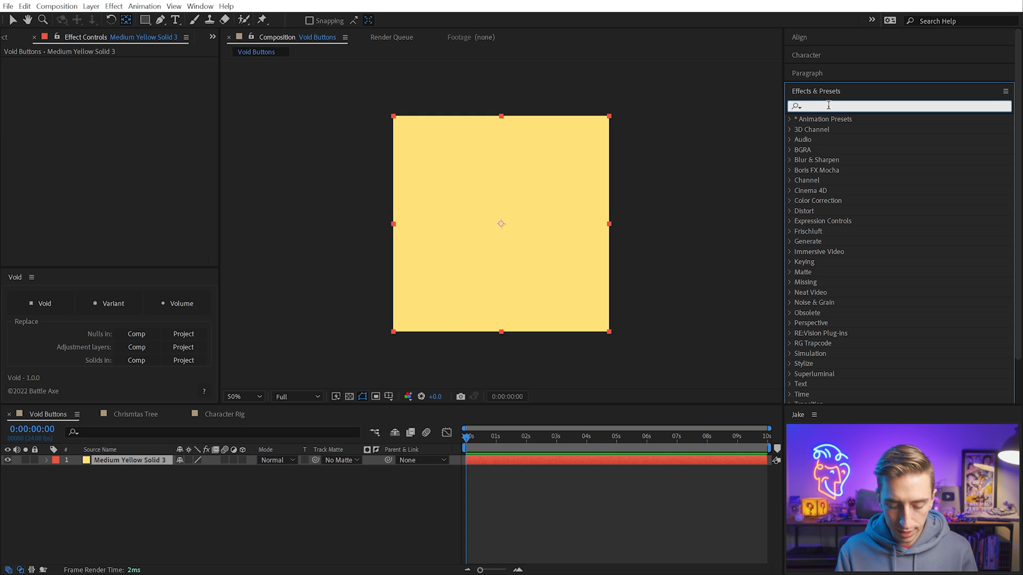
{"action": "type", "text": "grid"}
{"action": "left_click_drag", "start_coordinate": [823, 221], "coordinate": [513, 233]}
{"action": "key", "text": "shift+slash"}
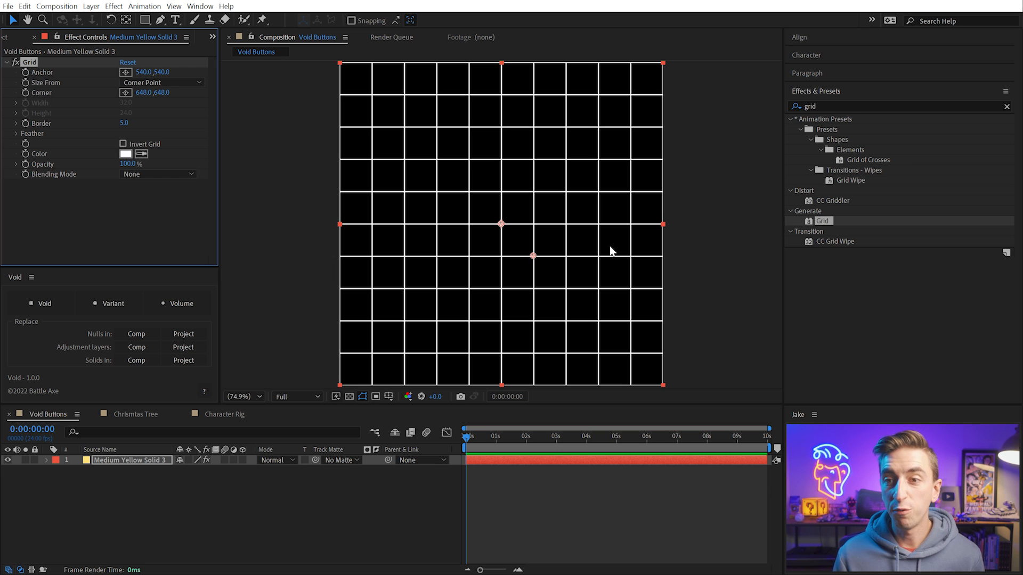
Scale down and rotate the gridded yellow solid, placing it toward the upper left of the comp
{"action": "left_click_drag", "start_coordinate": [664, 224], "coordinate": [512, 195]}
{"action": "key", "text": "w"}
{"action": "key", "text": "v"}
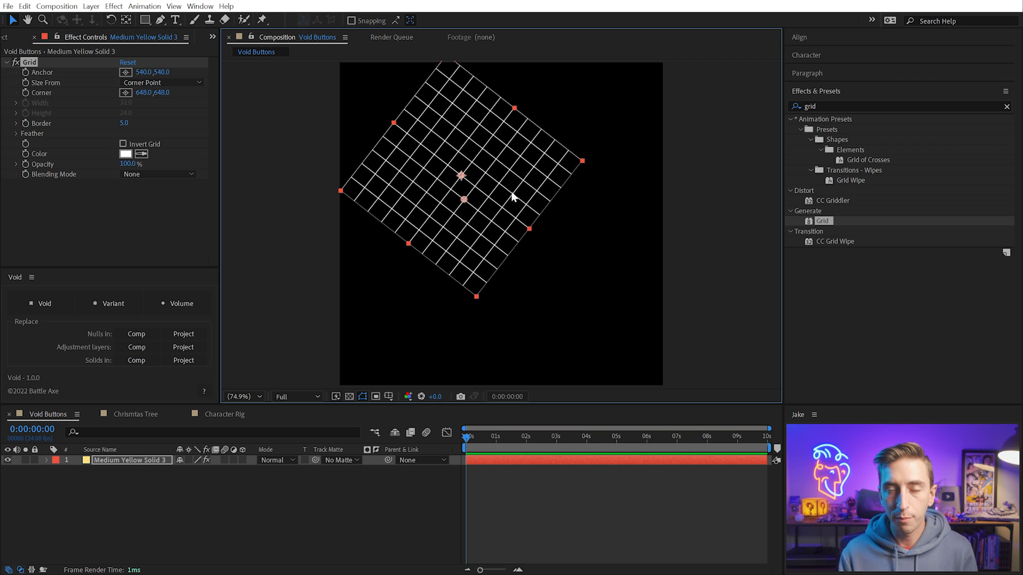
Create a Volume layer above the yellow solid and set its fill color to bright cyan
{"action": "left_click", "coordinate": [197, 557]}
{"action": "left_click", "coordinate": [193, 304]}
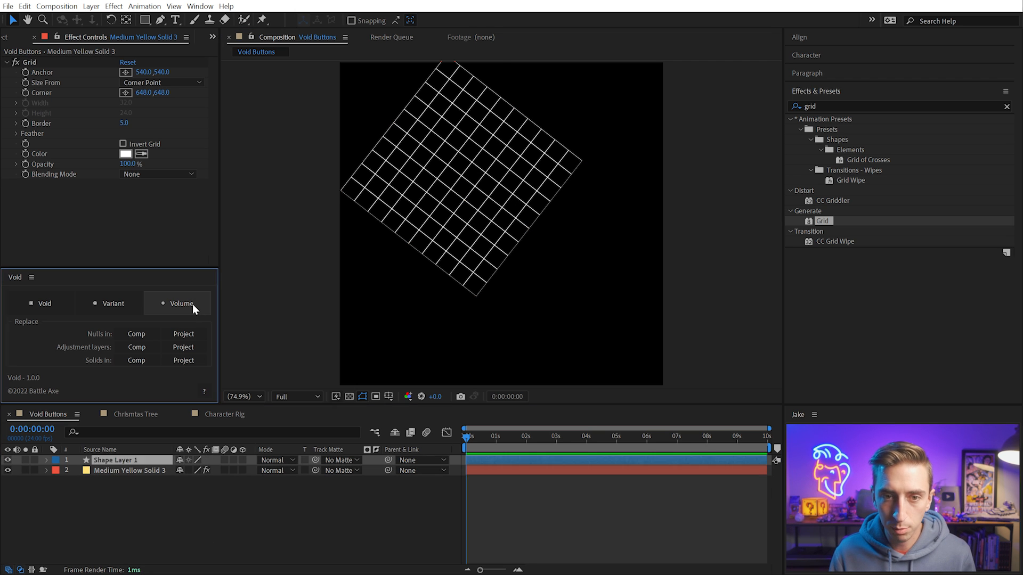
{"action": "left_click", "coordinate": [326, 365]}
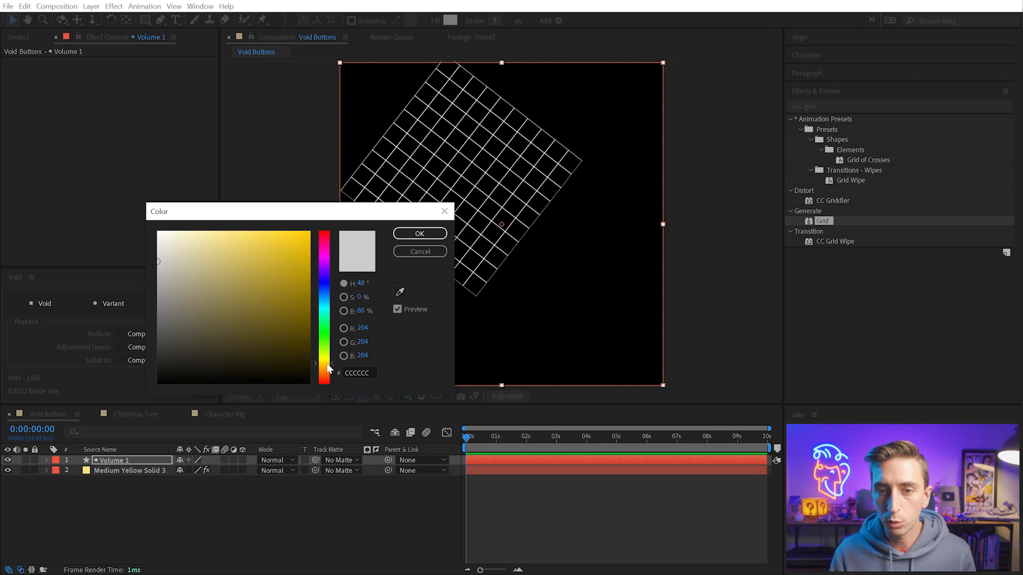
{"action": "left_click", "coordinate": [244, 237]}
{"action": "left_click_drag", "start_coordinate": [325, 322], "coordinate": [325, 308]}
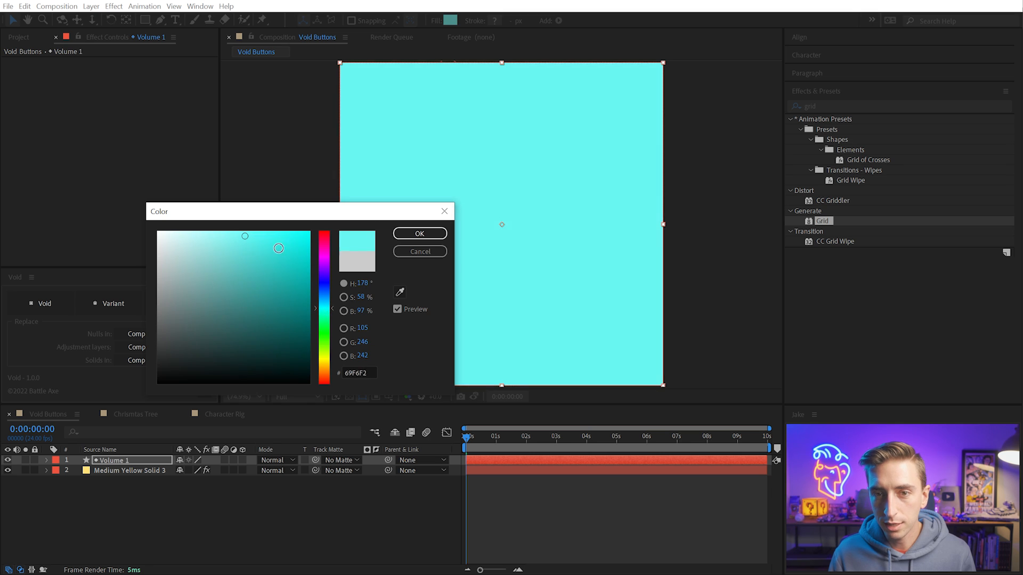
{"action": "left_click", "coordinate": [267, 238]}
{"action": "left_click", "coordinate": [434, 234]}
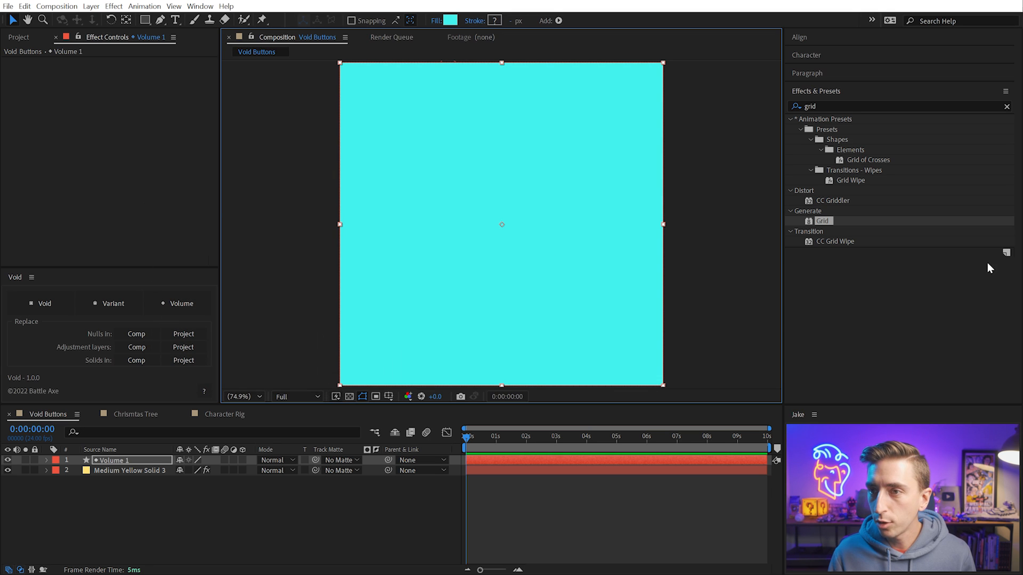
Apply the Grid effect to the cyan Volume 1 layer, scale it down, and rotate it about 45°
{"action": "left_click_drag", "start_coordinate": [808, 222], "coordinate": [558, 248]}
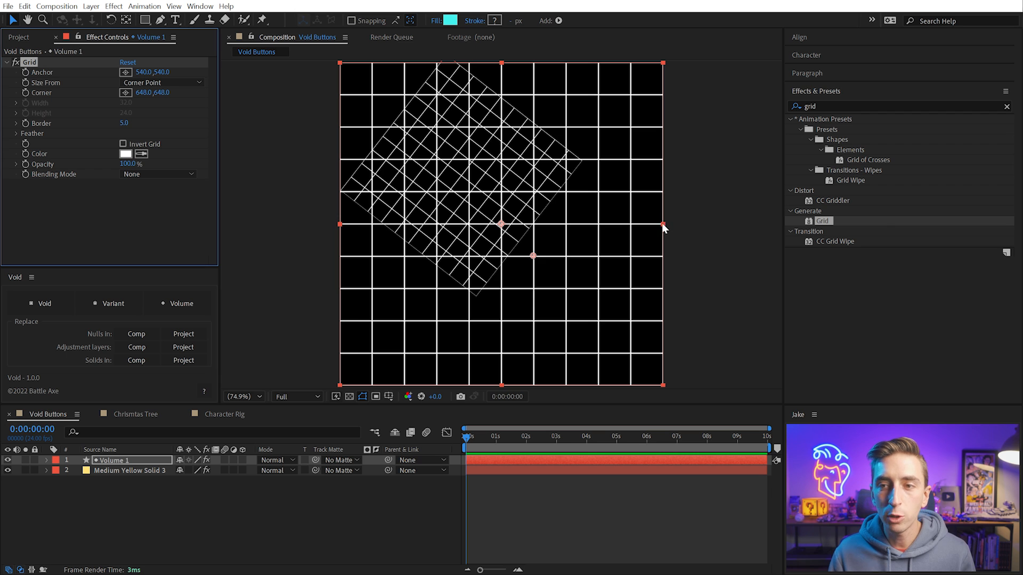
{"action": "left_click_drag", "start_coordinate": [663, 225], "coordinate": [601, 215]}
{"action": "key", "text": "w"}
{"action": "key", "text": "v"}
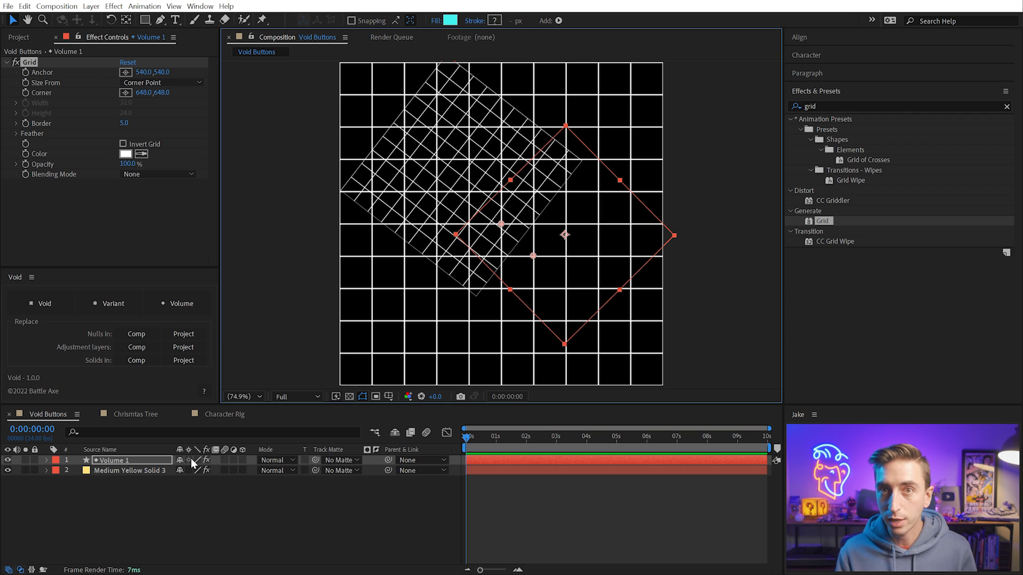
Enable continuous rasterization for the yellow solid, hide Volume 1, and transform the solid to compare how its grid behaves
{"action": "left_click", "coordinate": [189, 471]}
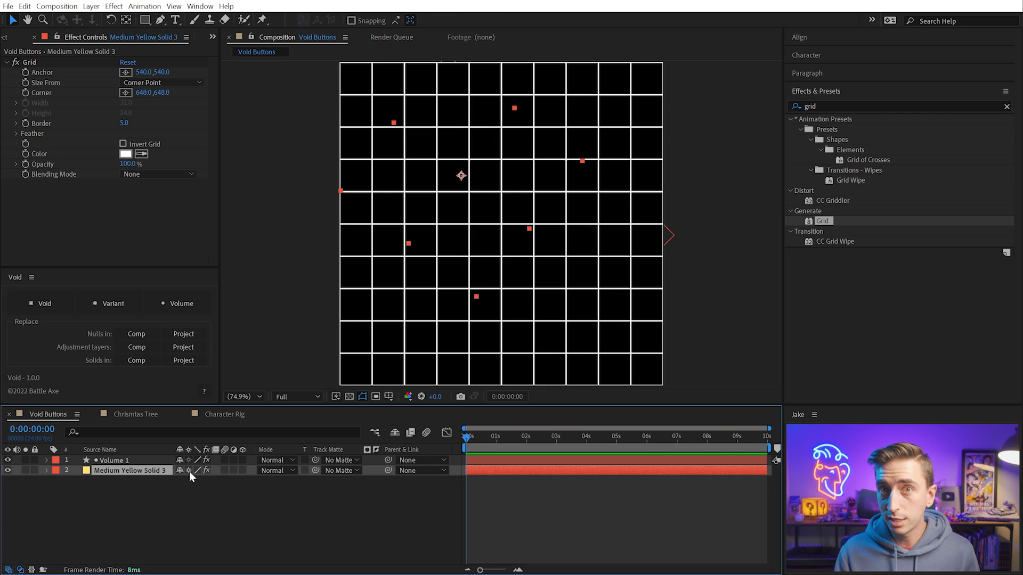
{"action": "left_click", "coordinate": [8, 460]}
{"action": "key", "text": "w"}
{"action": "left_click_drag", "start_coordinate": [522, 200], "coordinate": [590, 258]}
{"action": "key", "text": "v"}
{"action": "left_click_drag", "start_coordinate": [573, 202], "coordinate": [605, 186]}
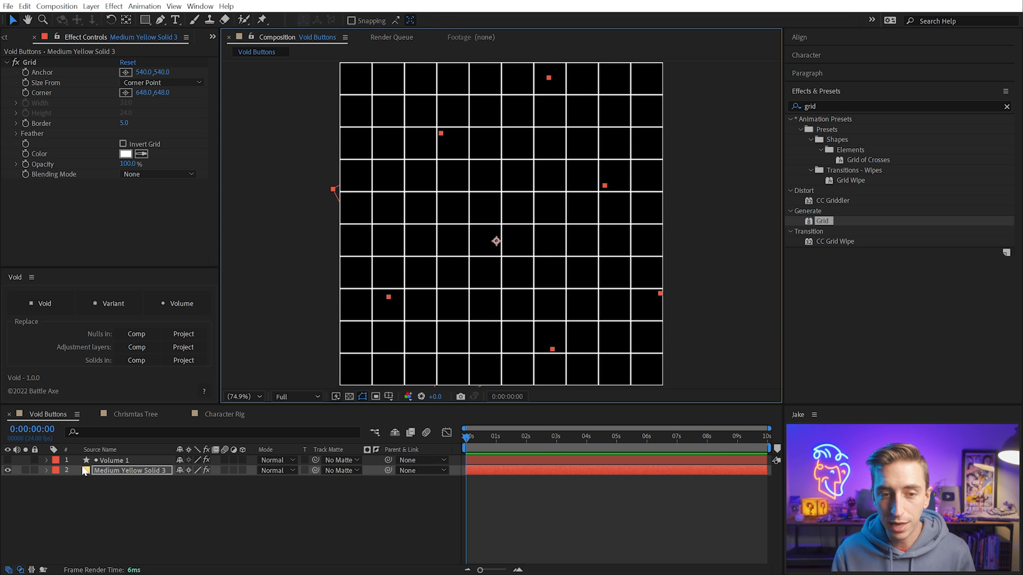
Hide the yellow solid, show Volume 1 again, and move Volume 1 slightly left in the comp
{"action": "left_click", "coordinate": [7, 470]}
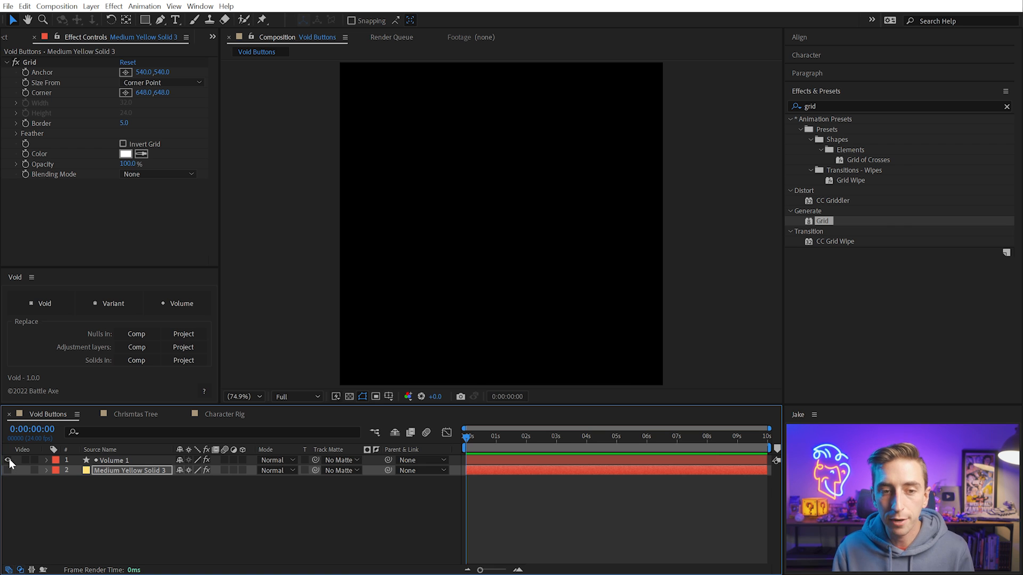
{"action": "left_click", "coordinate": [8, 460]}
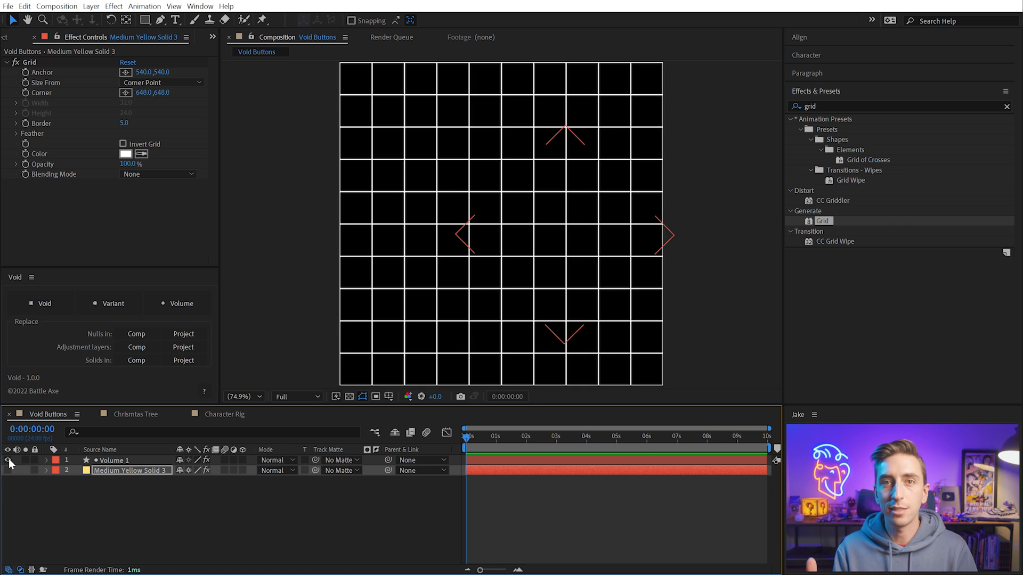
{"action": "left_click_drag", "start_coordinate": [578, 234], "coordinate": [554, 237]}
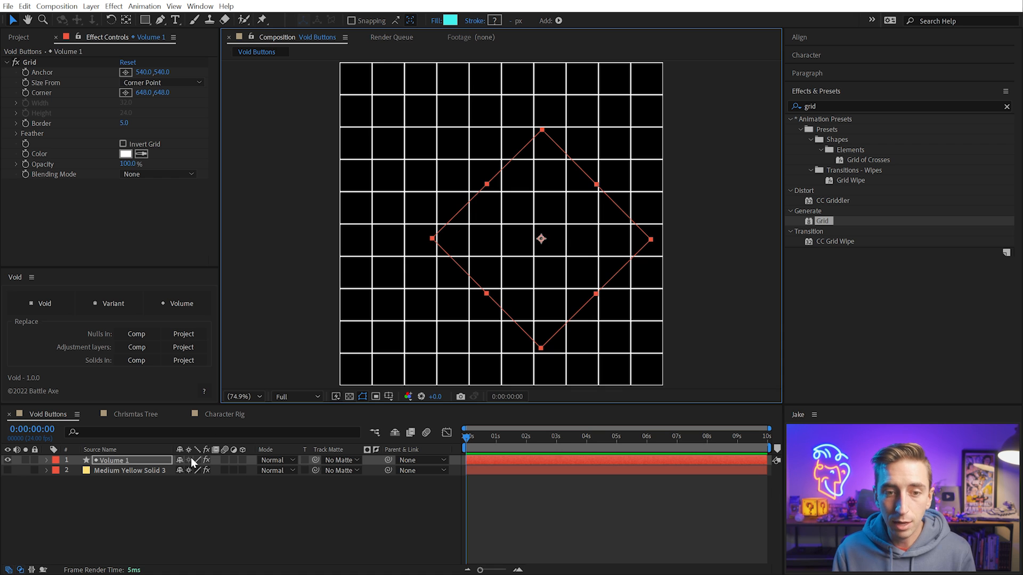
Delete both gridded layers and create a new Volume layer with the CCCCCC grey fill
{"action": "left_click_drag", "start_coordinate": [186, 489], "coordinate": [112, 434]}
{"action": "key", "text": "Delete"}
{"action": "left_click", "coordinate": [168, 305]}
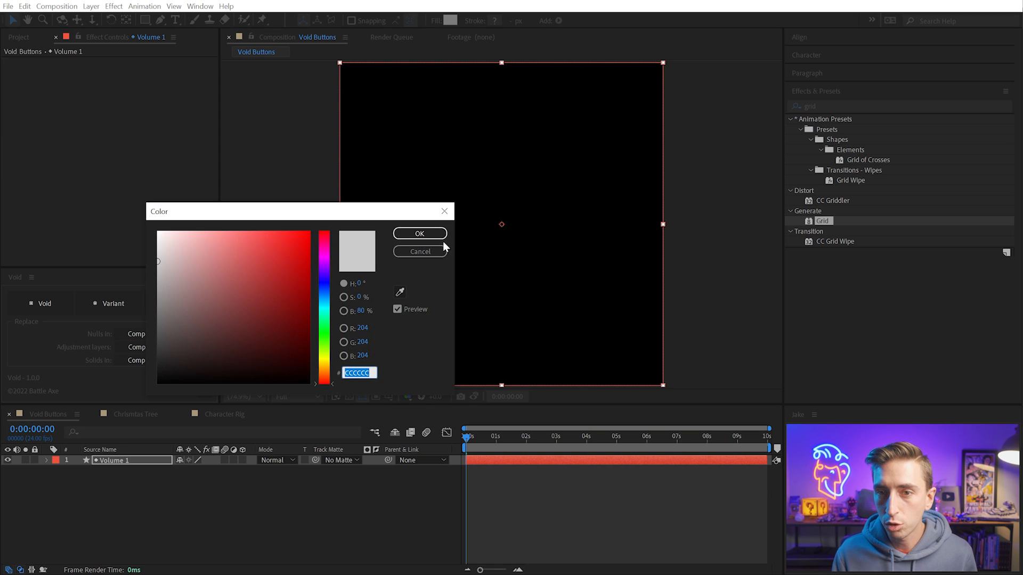
{"action": "left_click", "coordinate": [419, 232]}
Apply the Fractal Noise effect to the grey Volume 1 layer, scale the layer down, and rotate it
{"action": "left_click", "coordinate": [823, 105]}
{"action": "key", "text": "ctrl+a"}
{"action": "type", "text": "fractal no"}
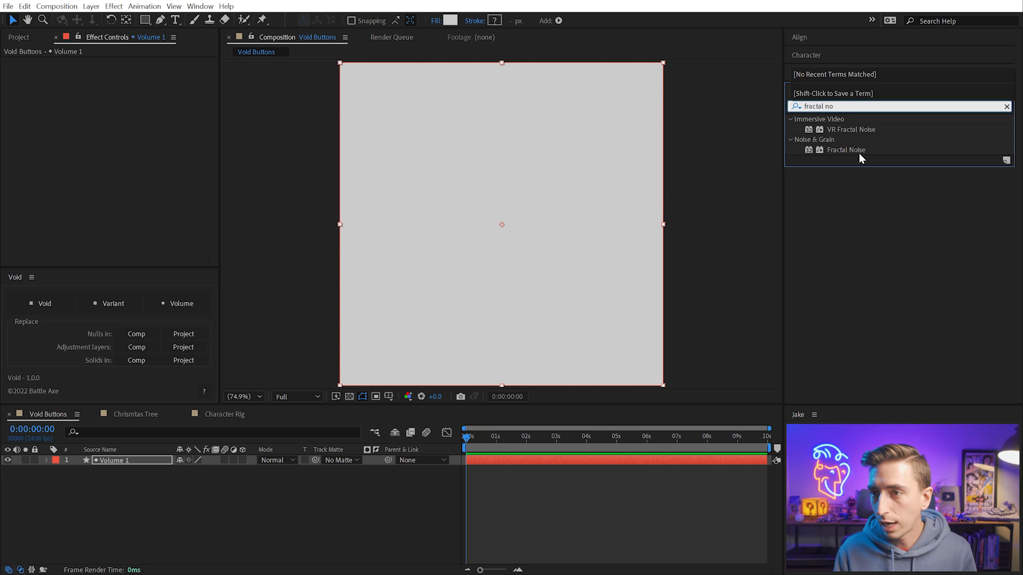
{"action": "left_click_drag", "start_coordinate": [847, 150], "coordinate": [493, 195]}
{"action": "left_click_drag", "start_coordinate": [549, 145], "coordinate": [525, 140]}
{"action": "left_click_drag", "start_coordinate": [639, 217], "coordinate": [566, 207]}
{"action": "key", "text": "w"}
{"action": "key", "text": "v"}
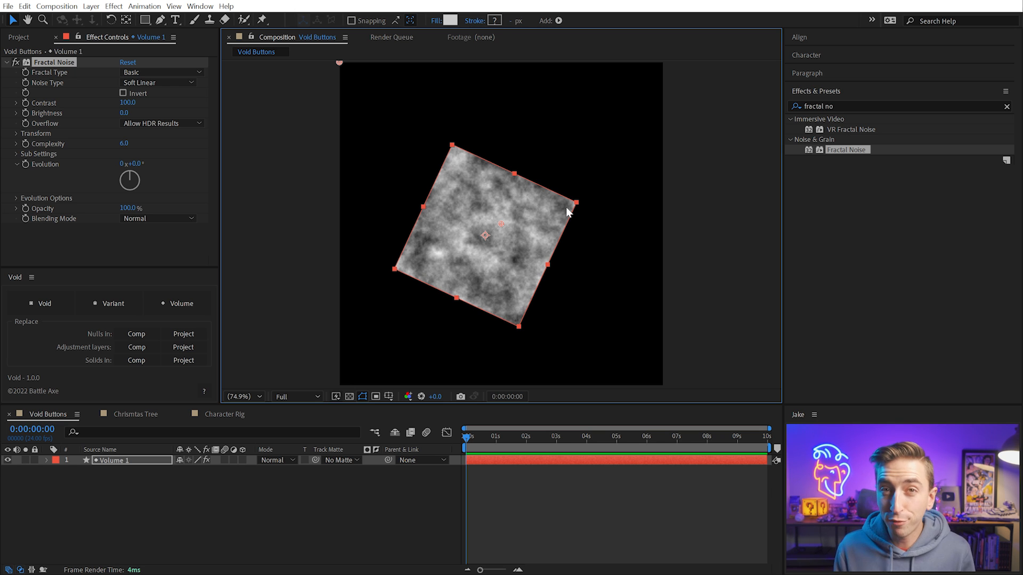
Delete the Fractal Noise Volume layer and create a new Volume as a precomposed layer
{"action": "left_click", "coordinate": [107, 500]}
{"action": "left_click", "coordinate": [115, 462]}
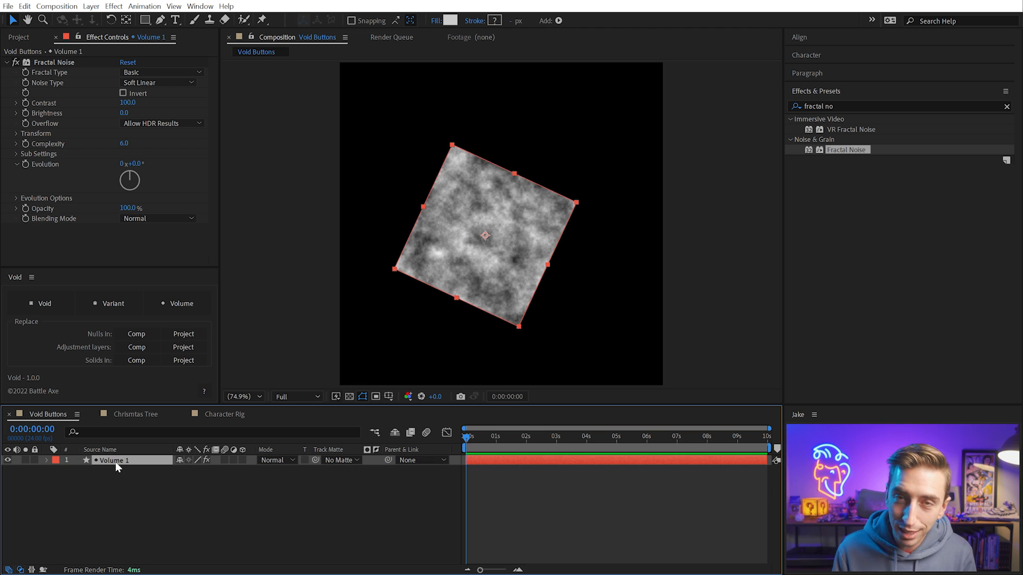
{"action": "key", "text": "Delete"}
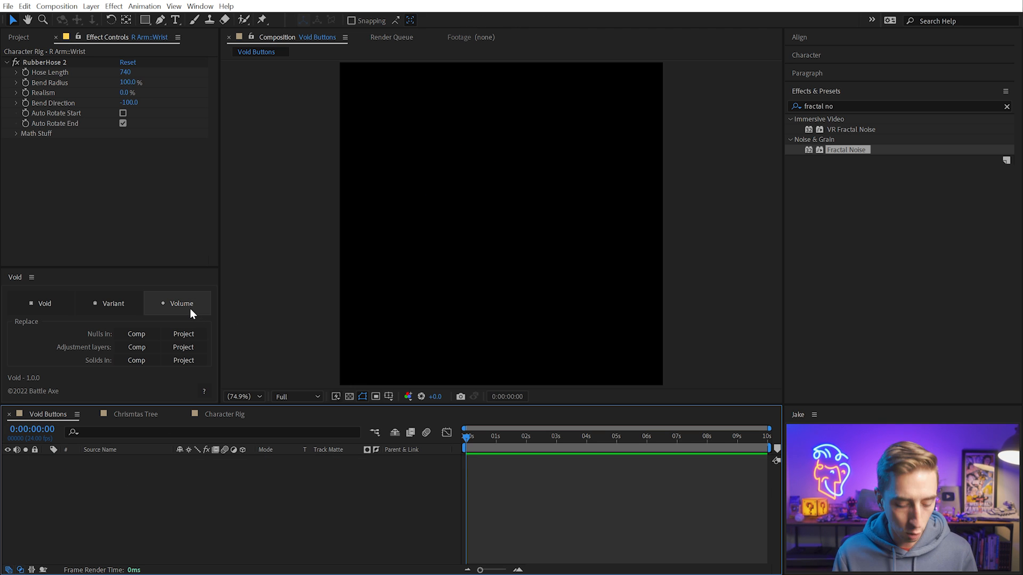
{"action": "left_click", "coordinate": [181, 301]}
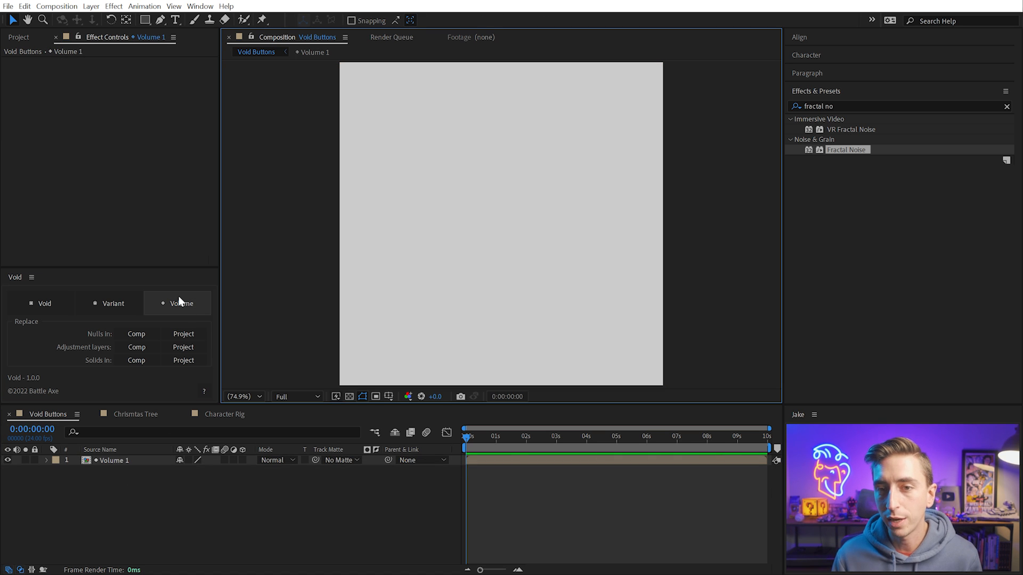
Switch Collapse Transformations on and back off for the precomposed Volume 1 layer
{"action": "left_click", "coordinate": [500, 462]}
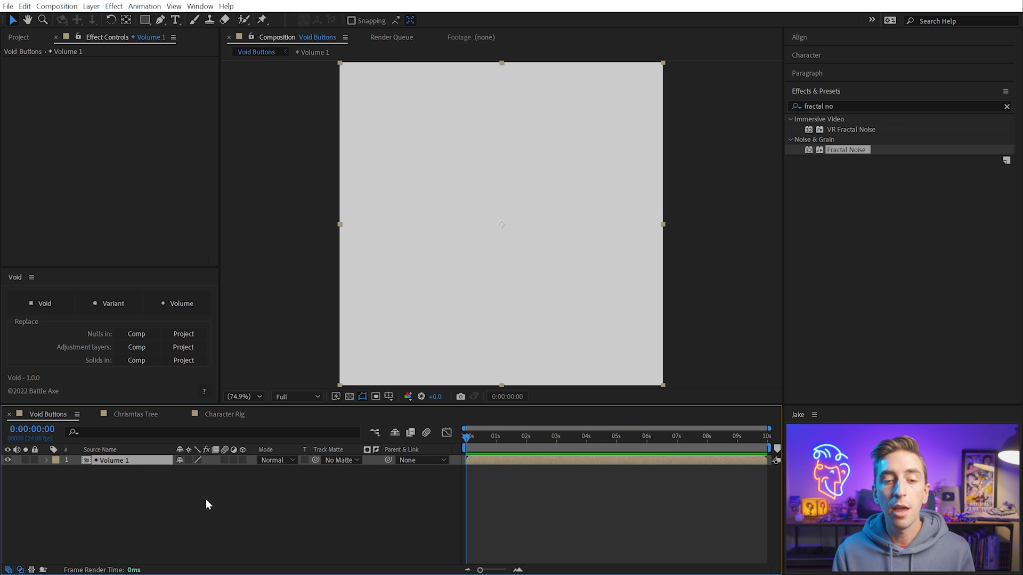
{"action": "left_click", "coordinate": [188, 460]}
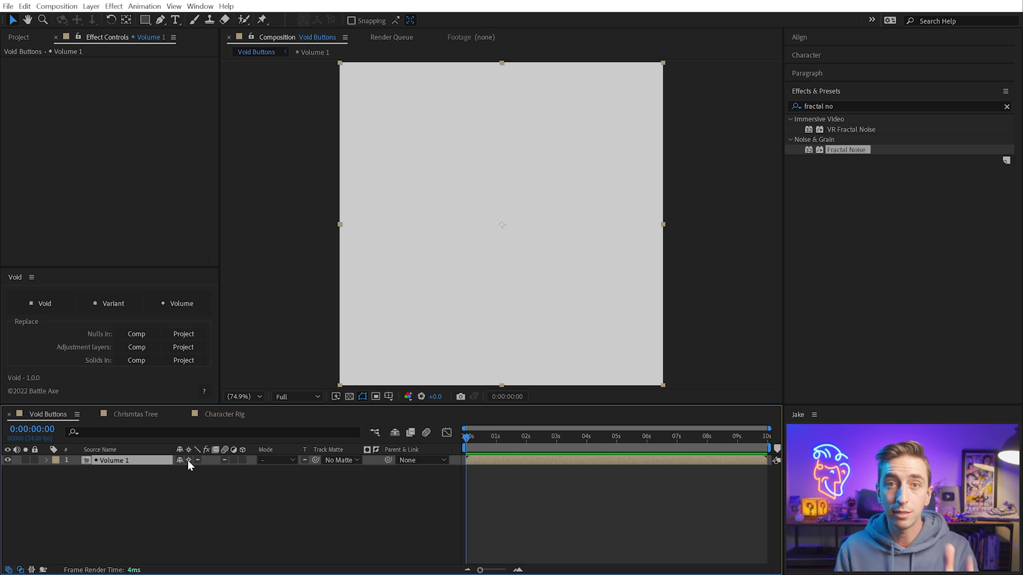
{"action": "left_click", "coordinate": [188, 460]}
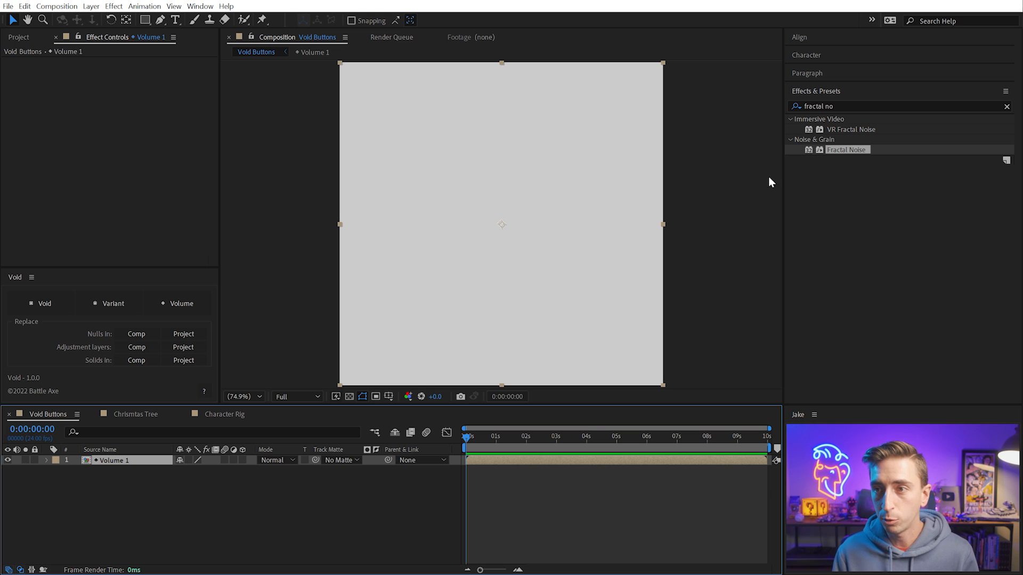
Apply Fractal Noise to the precomposed Volume 1 layer, then scale it down, rotate it, and move it slightly
{"action": "double_click", "coordinate": [830, 149]}
{"action": "left_click_drag", "start_coordinate": [662, 224], "coordinate": [560, 231]}
{"action": "key", "text": "w"}
{"action": "key", "text": "v"}
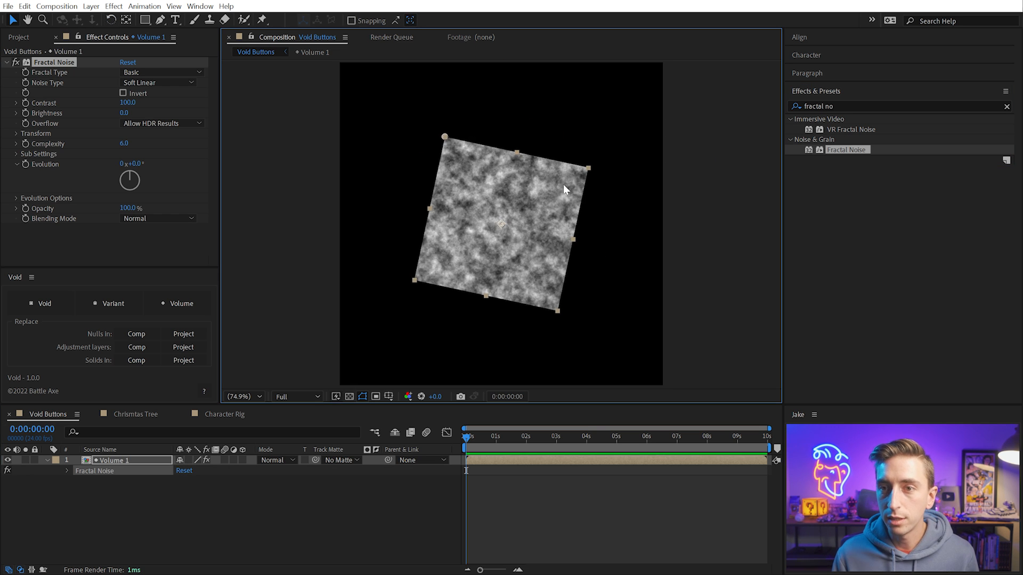
{"action": "mouse_move", "coordinate": [563, 185]}
{"action": "left_mouse_down"}
{"action": "mouse_move", "coordinate": [616, 132]}
{"action": "mouse_move", "coordinate": [555, 199]}
{"action": "left_mouse_up"}
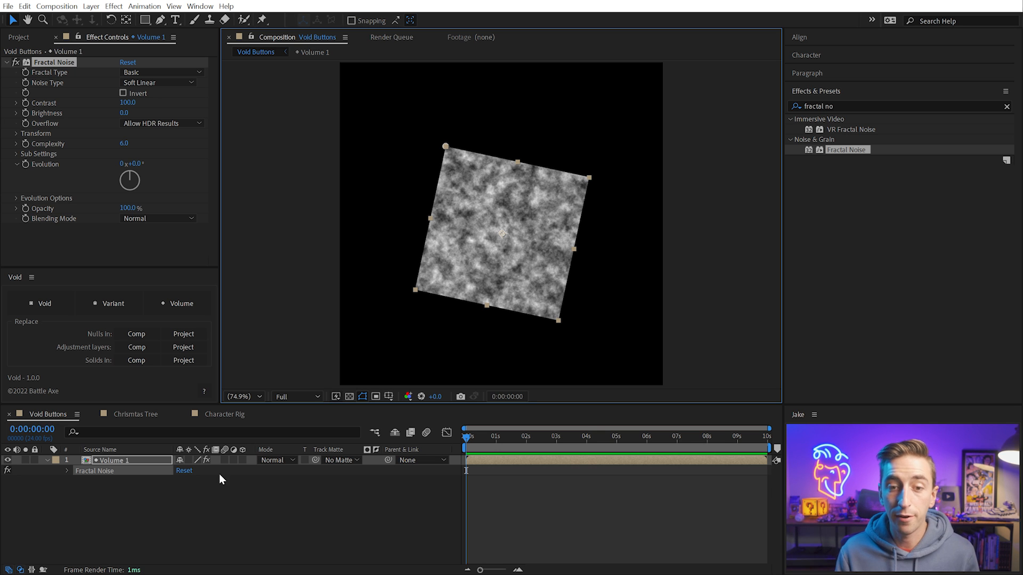
Try Collapse Transformations on the Volume 1 precomp with Fractal Noise applied, and undo the change
{"action": "left_click", "coordinate": [189, 460]}
{"action": "mouse_move", "coordinate": [525, 217]}
{"action": "left_mouse_down"}
{"action": "mouse_move", "coordinate": [466, 130]}
{"action": "mouse_move", "coordinate": [526, 221]}
{"action": "left_mouse_up"}
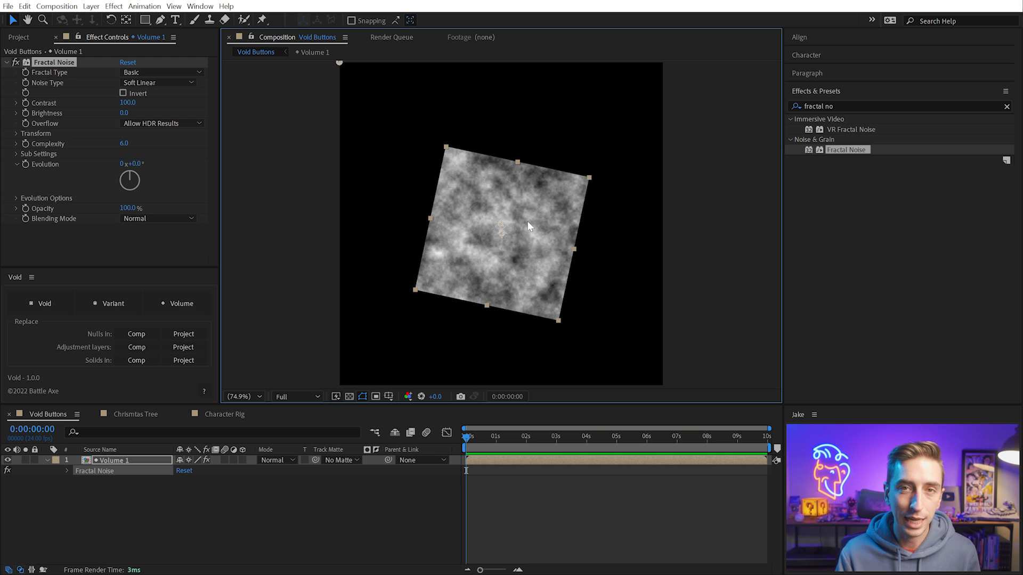
{"action": "key", "text": "ctrl+z"}
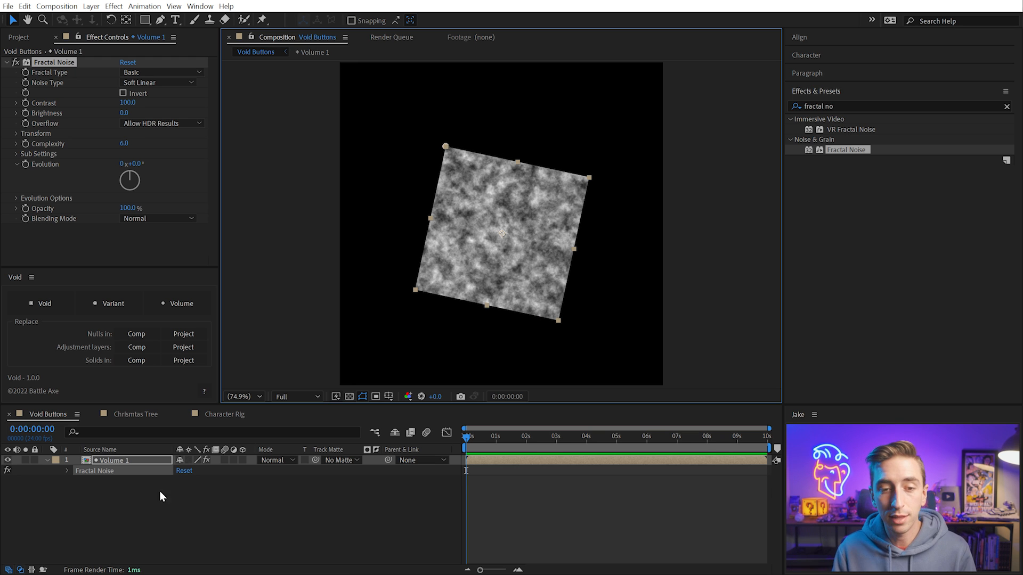
Locate the composition behind the precomposed Volume 1 layer among the project items and select it
{"action": "left_click", "coordinate": [117, 460]}
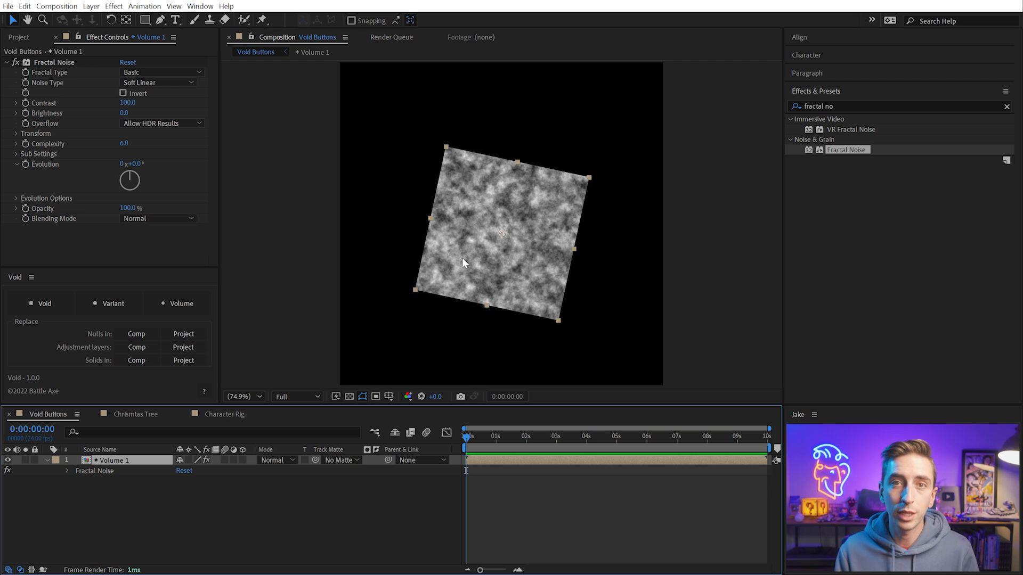
{"action": "left_click", "coordinate": [17, 37]}
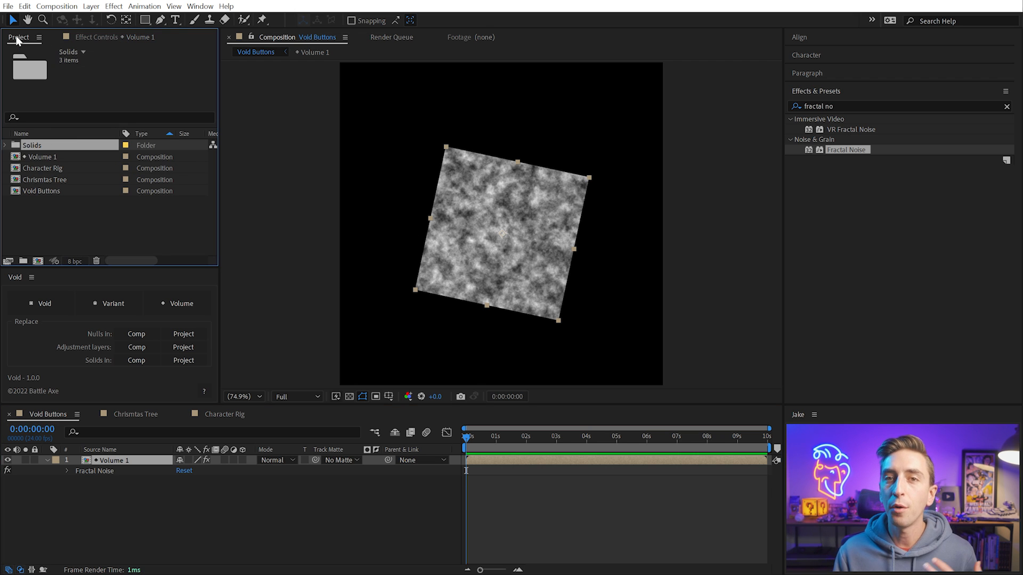
{"action": "left_click", "coordinate": [43, 158]}
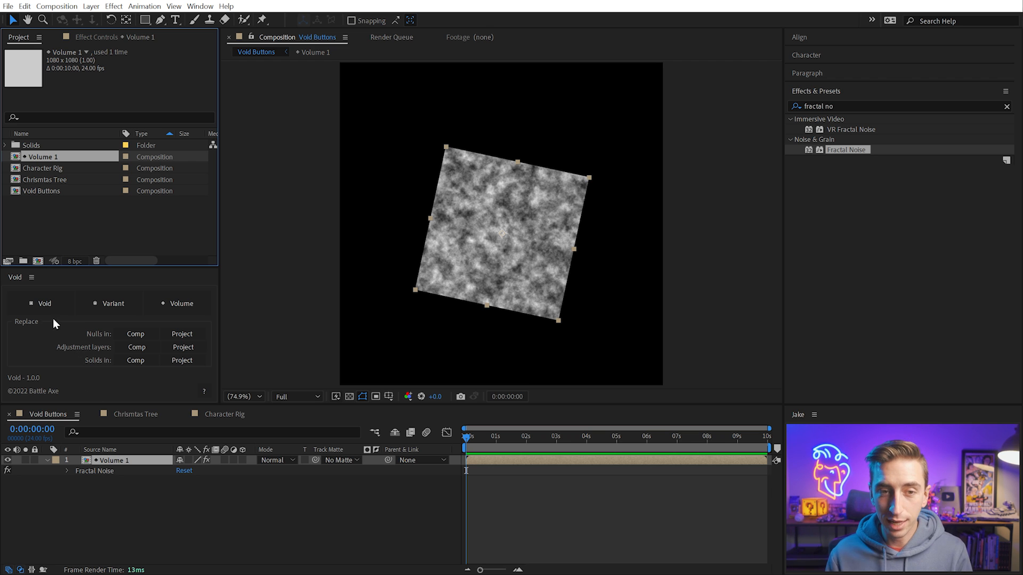
Switch to the File Explorer window showing the Void_1.0.0 folder, reposition it, and select Void.jsx
{"action": "left_click", "coordinate": [96, 574]}
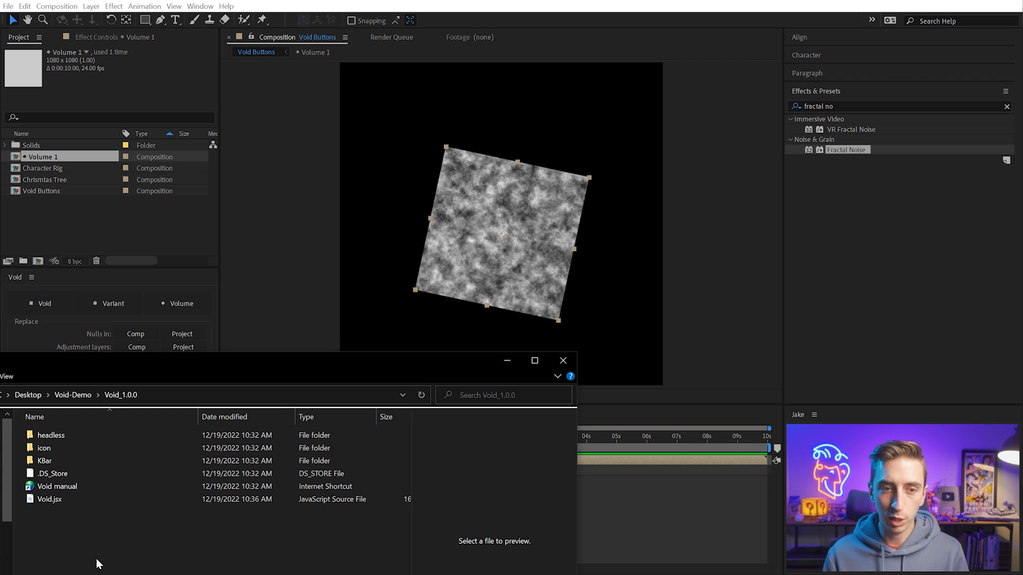
{"action": "left_click_drag", "start_coordinate": [143, 375], "coordinate": [134, 184]}
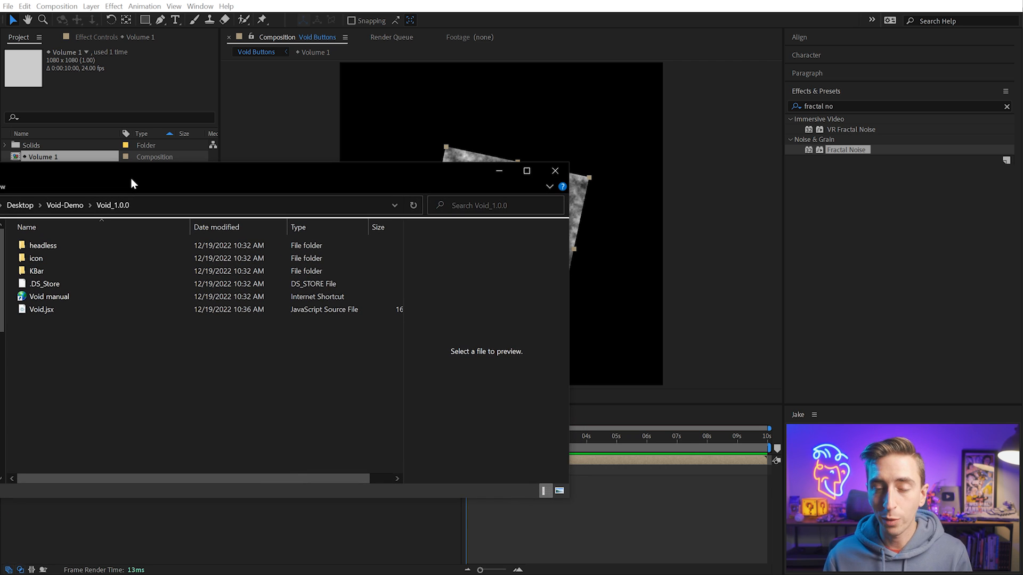
{"action": "left_click", "coordinate": [45, 313]}
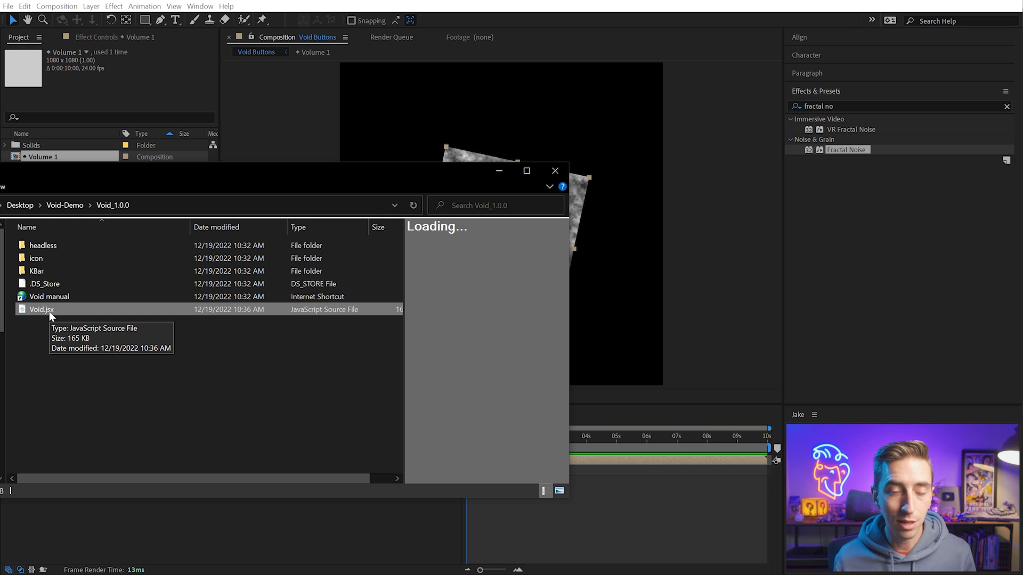
Switch to the After Effects 2023 Scripts folder window and open its ScriptUI Panels folder
{"action": "key", "text": "alt+Tab"}
{"action": "left_click_drag", "start_coordinate": [115, 246], "coordinate": [71, 195]}
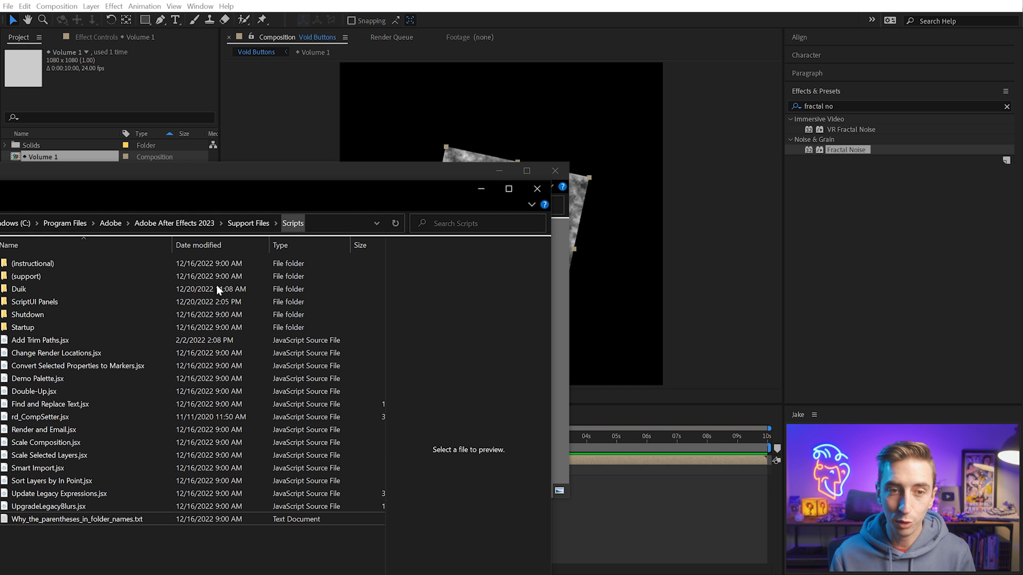
{"action": "double_click", "coordinate": [49, 303]}
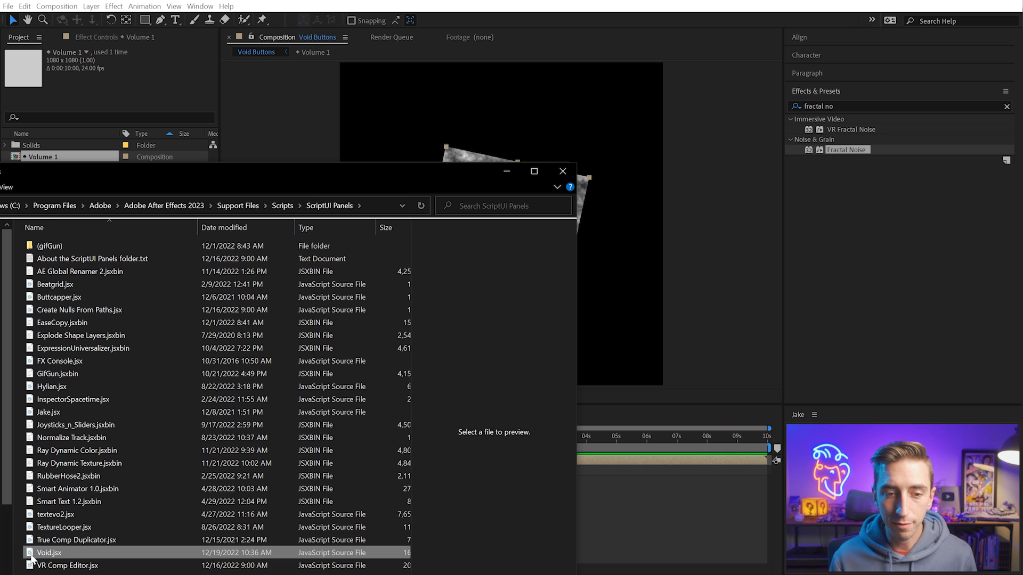
Highlight Void.jsx in the ScriptUI Panels folder, close that folder window, and return to After Effects to check the available panels
{"action": "left_click", "coordinate": [69, 552]}
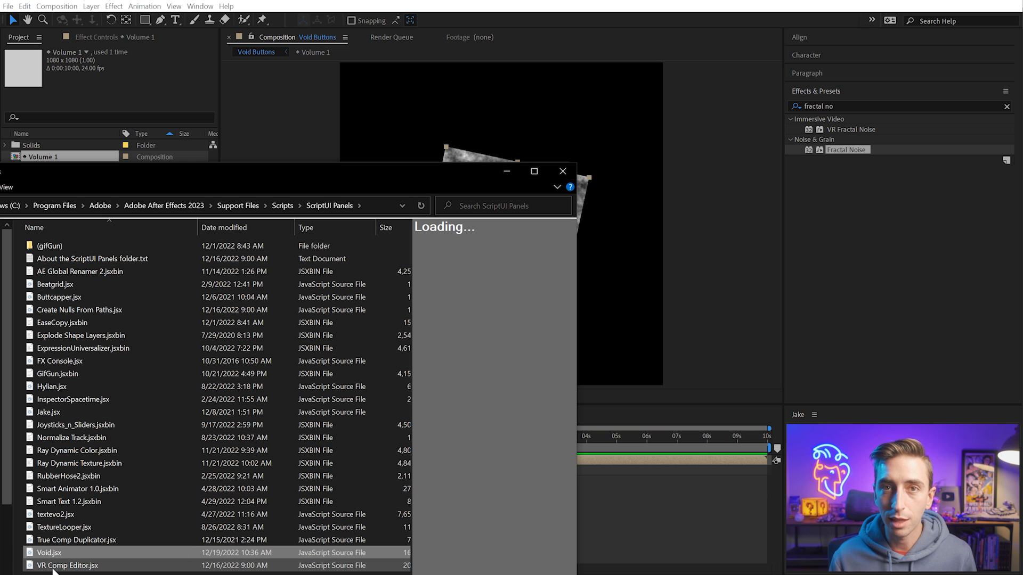
{"action": "left_click", "coordinate": [561, 171]}
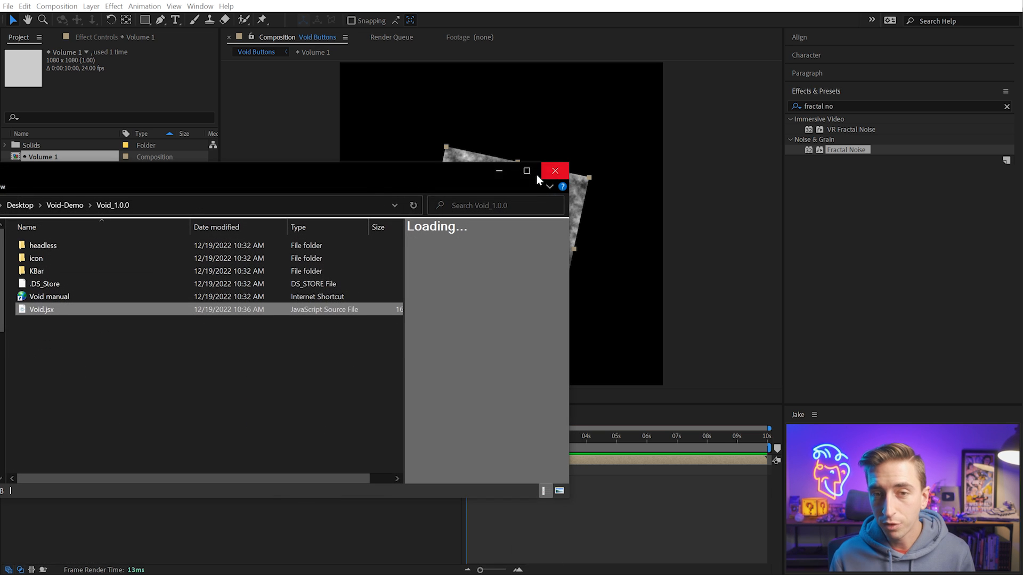
{"action": "left_click", "coordinate": [318, 9]}
{"action": "left_click", "coordinate": [201, 5]}
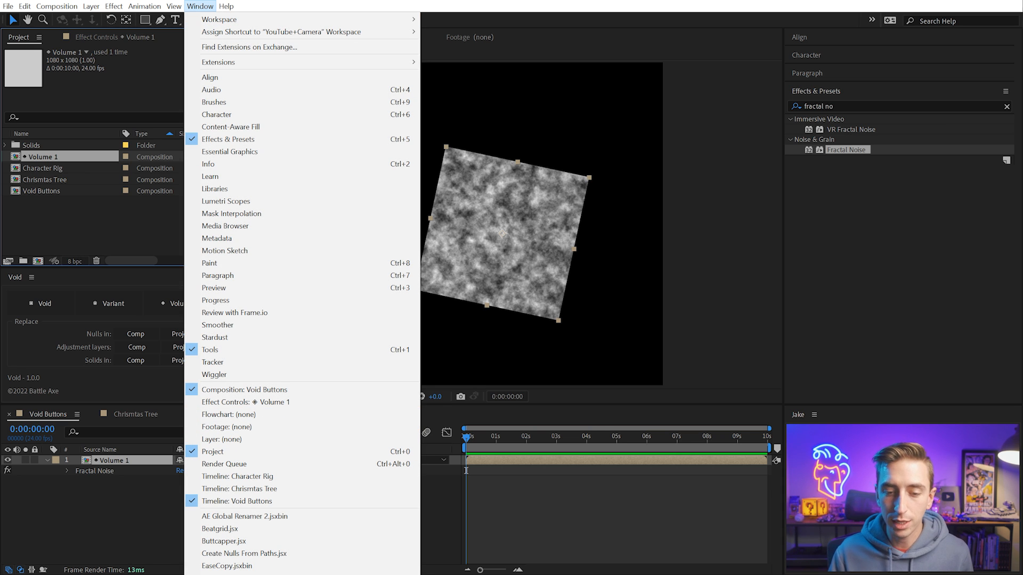
{"action": "key", "text": "Escape"}
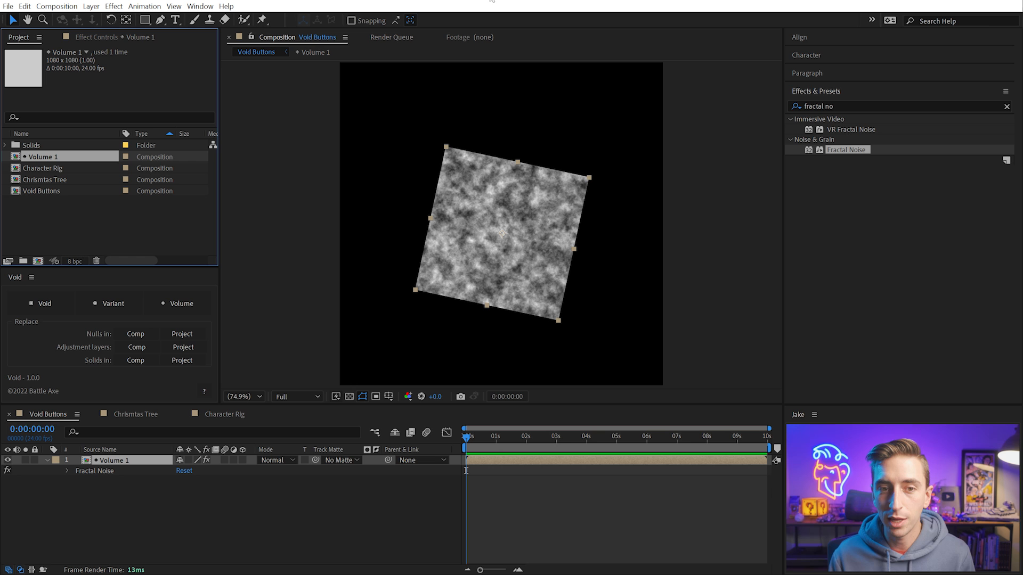
Undock the Void panel into a floating window and dock it again beneath the Project panel
{"action": "left_click", "coordinate": [31, 277]}
{"action": "left_click", "coordinate": [86, 291]}
{"action": "left_click_drag", "start_coordinate": [94, 258], "coordinate": [328, 143]}
{"action": "left_click_drag", "start_coordinate": [257, 160], "coordinate": [75, 388]}
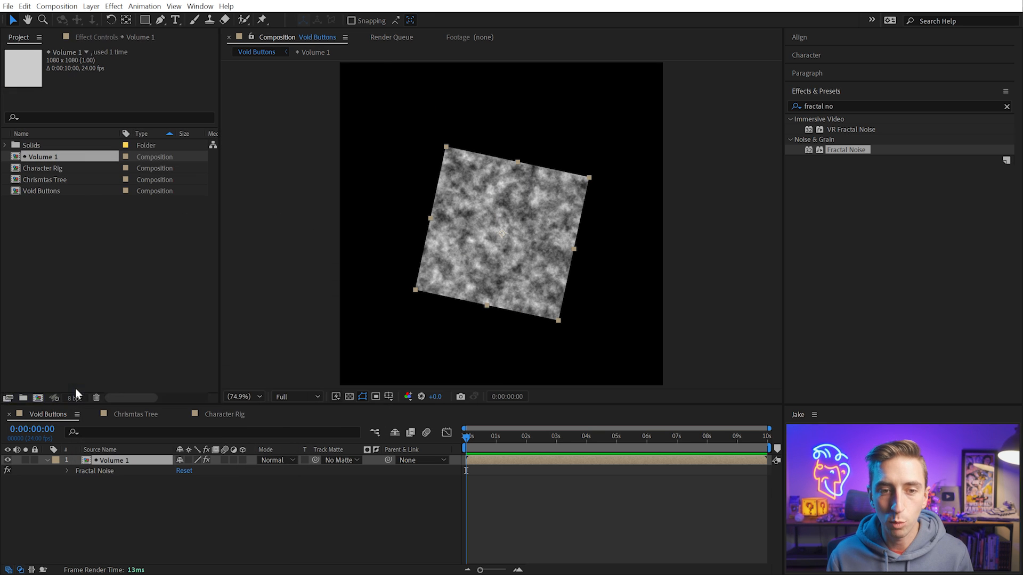
{"action": "left_click_drag", "start_coordinate": [73, 214], "coordinate": [101, 341]}
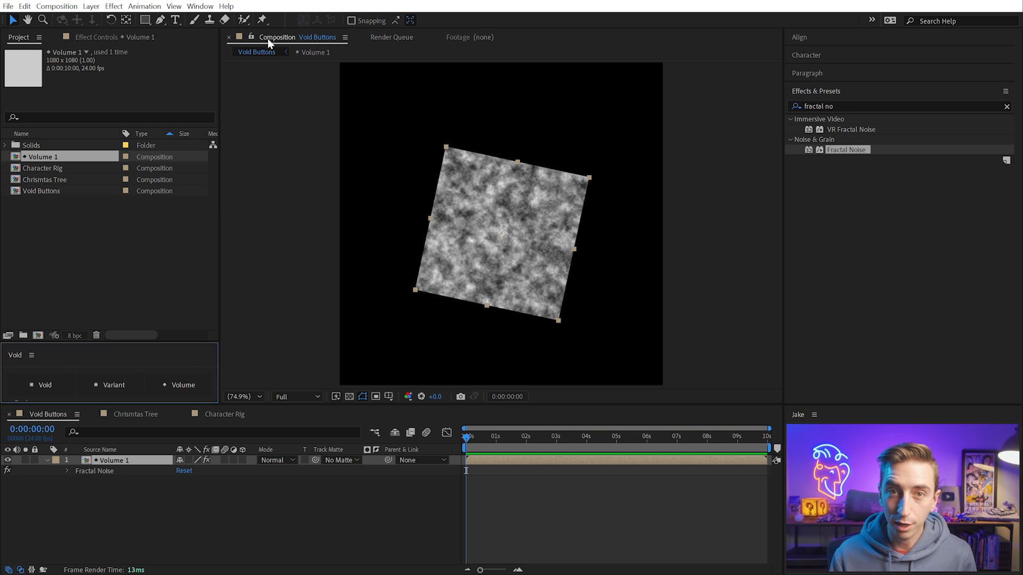
Open the KBar 1 extension and dock it in the same panel group as Void
{"action": "left_click", "coordinate": [200, 6]}
{"action": "mouse_move", "coordinate": [212, 62]}
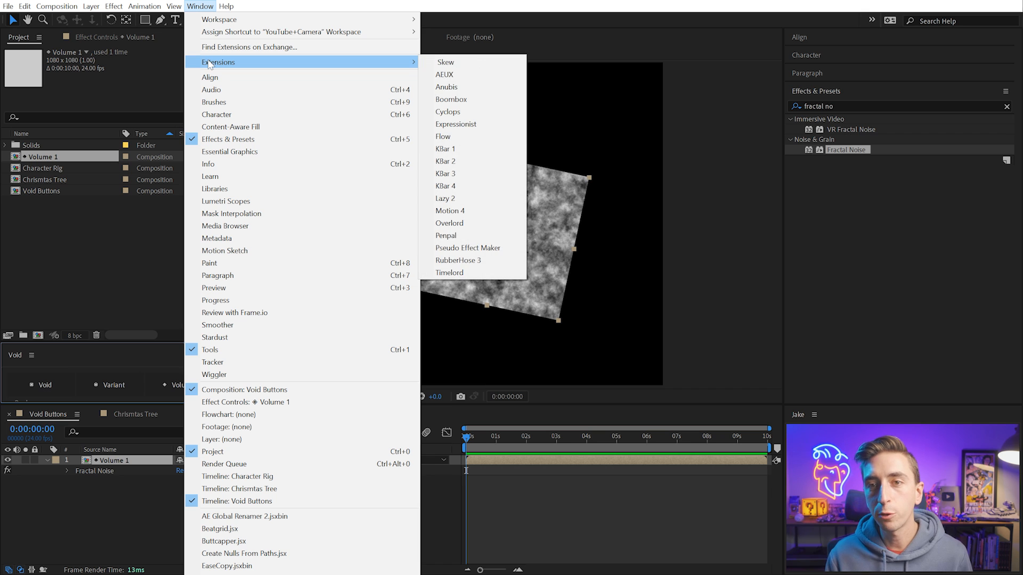
{"action": "left_click", "coordinate": [463, 150]}
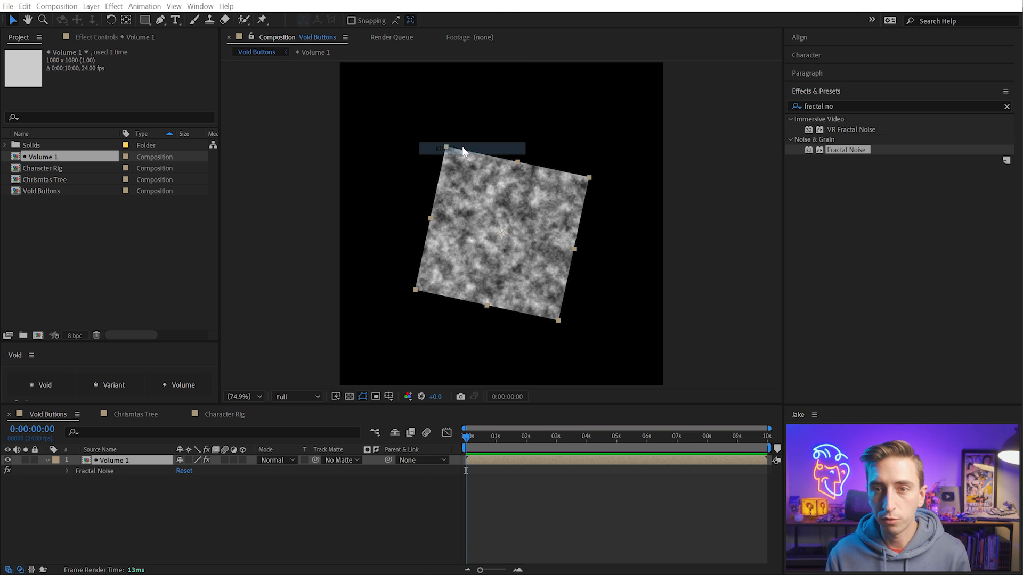
{"action": "left_click_drag", "start_coordinate": [156, 273], "coordinate": [105, 324]}
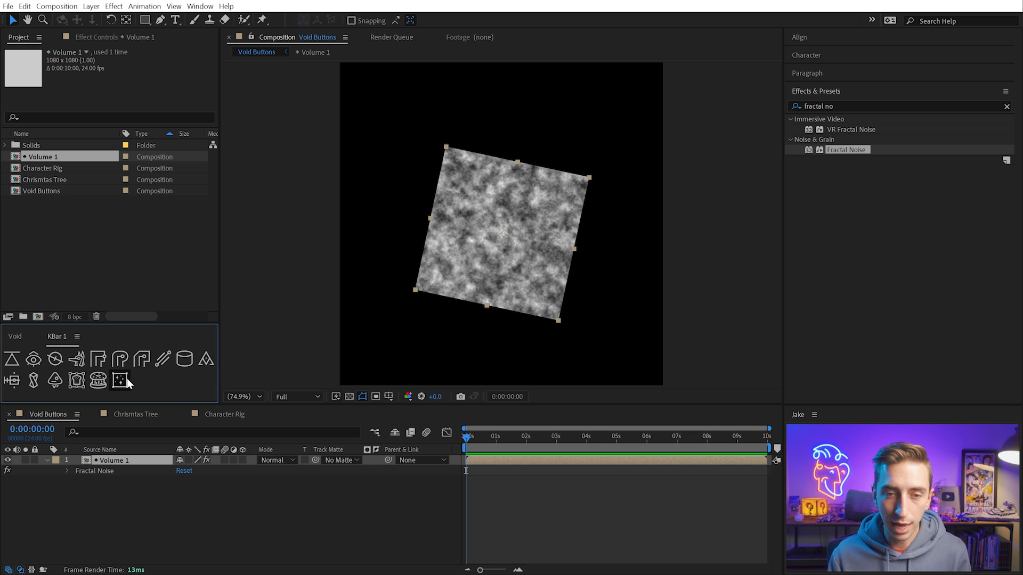
Switch to the File Explorer window for Void_1.0.0, open its KBar folder, and select Void.kbar
{"action": "key", "text": "alt+Tab"}
{"action": "left_click_drag", "start_coordinate": [0, 178], "coordinate": [0, 231]}
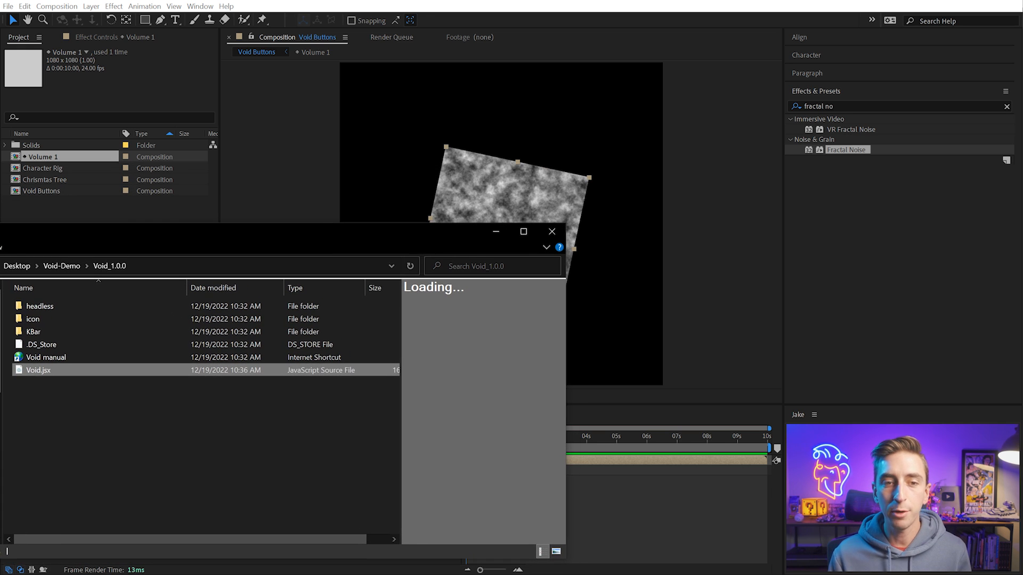
{"action": "double_click", "coordinate": [43, 331]}
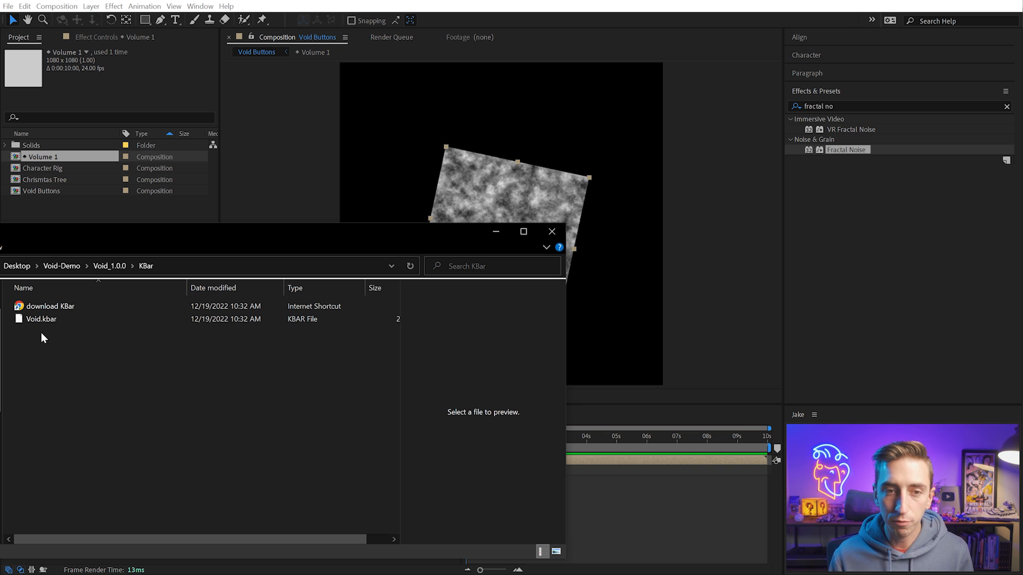
{"action": "left_click", "coordinate": [34, 320]}
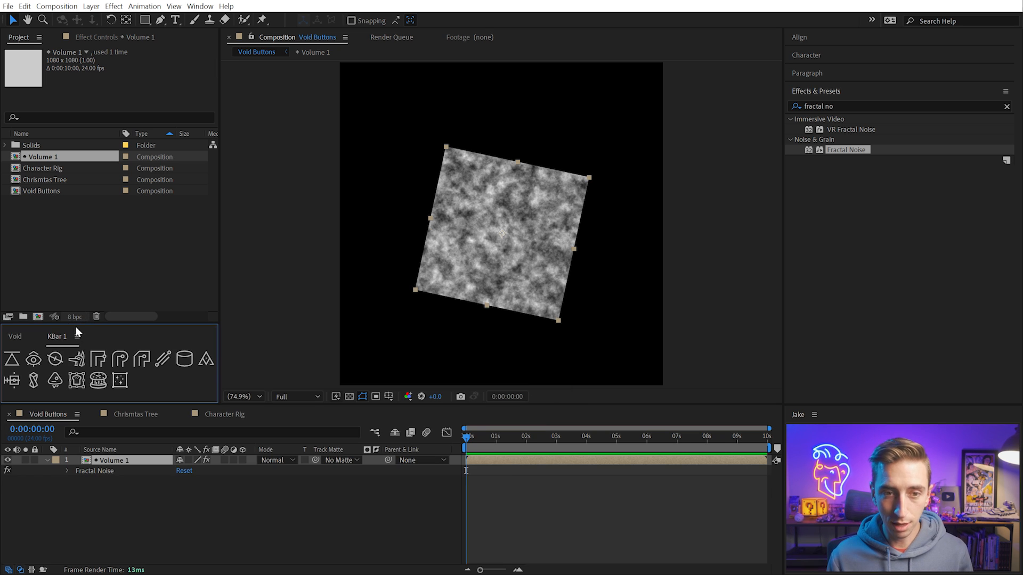
Open the KBar settings and delete the Create Void script from the Battle Axe toolbar along with the empty Void toolbar
{"action": "left_click", "coordinate": [77, 336]}
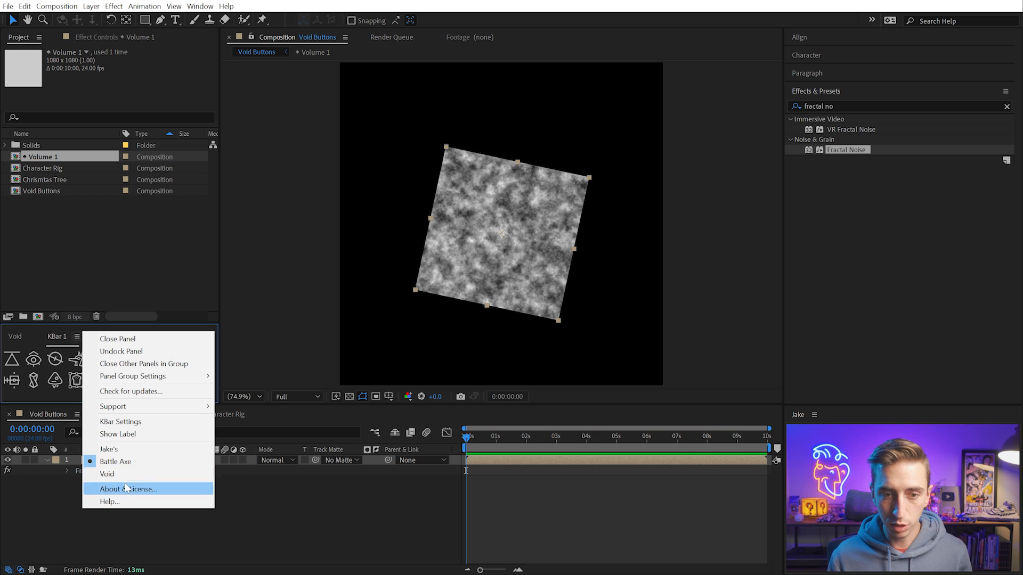
{"action": "left_click", "coordinate": [126, 435]}
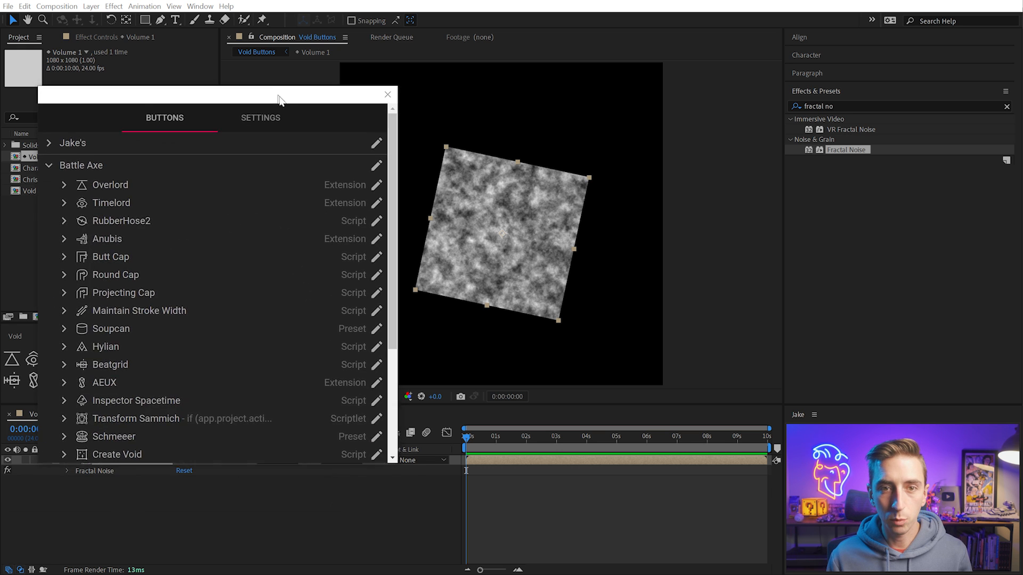
{"action": "scroll", "coordinate": [174, 164], "scroll_direction": "down", "scroll_amount": 3}
{"action": "scroll", "coordinate": [218, 252], "scroll_direction": "up", "scroll_amount": 2}
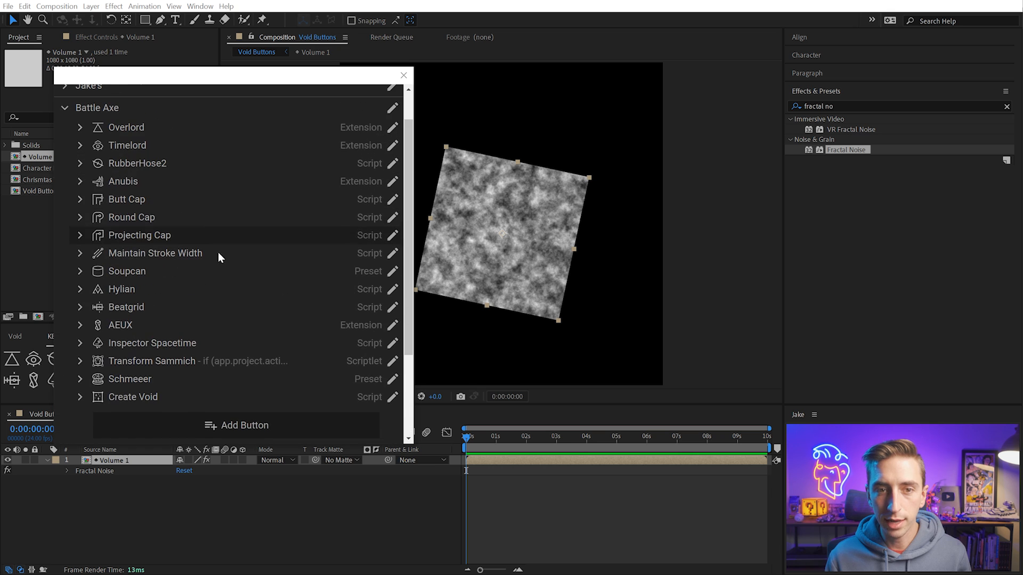
{"action": "scroll", "coordinate": [207, 213], "scroll_direction": "down", "scroll_amount": 3}
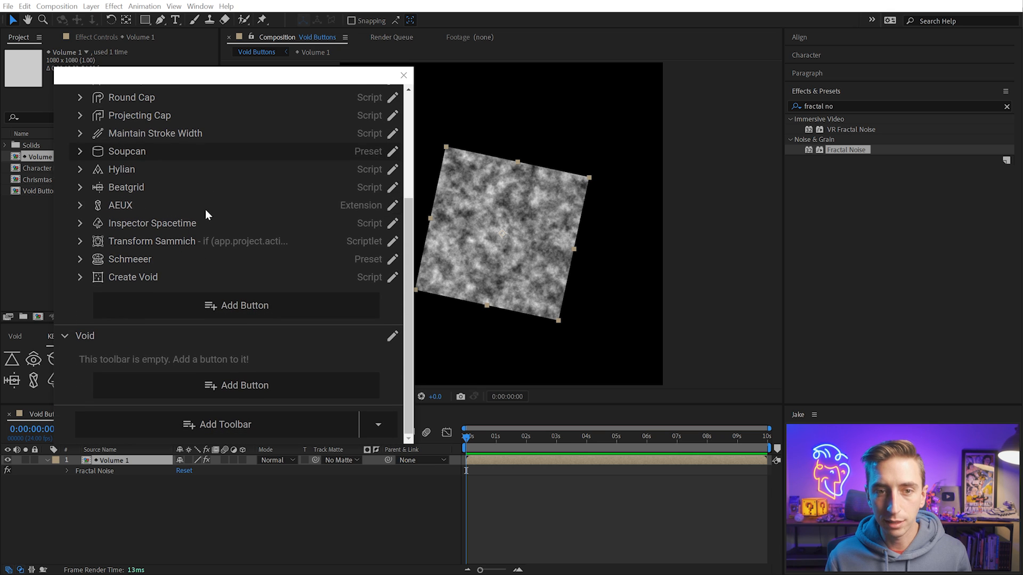
{"action": "left_click", "coordinate": [392, 278]}
{"action": "left_click", "coordinate": [362, 352]}
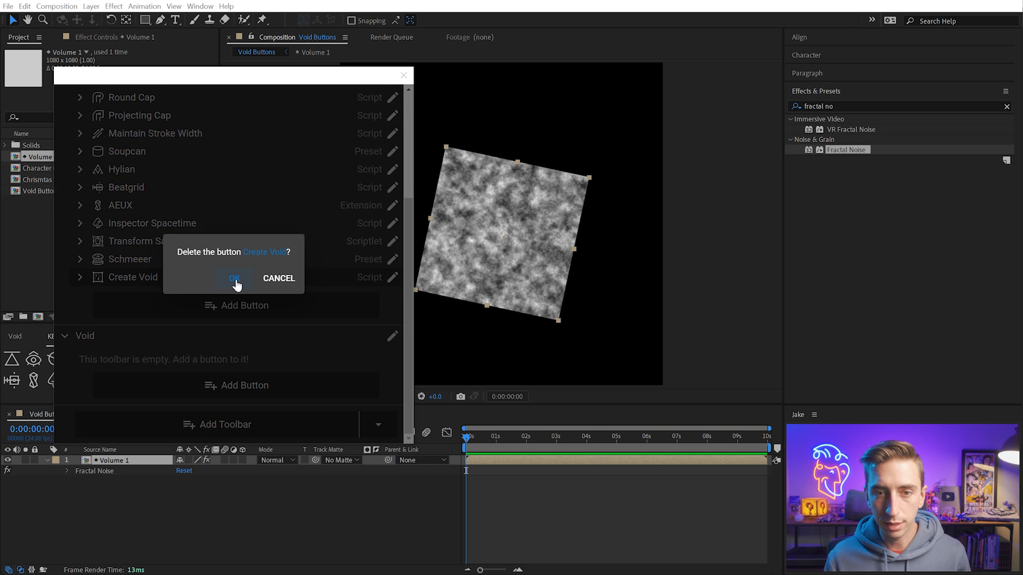
{"action": "left_click", "coordinate": [235, 279]}
Import Void.kbar from the KBar folder inside Void_1.0.0 as a new KBar toolbar
{"action": "scroll", "coordinate": [298, 373], "scroll_direction": "up", "scroll_amount": 2}
{"action": "left_click", "coordinate": [380, 426]}
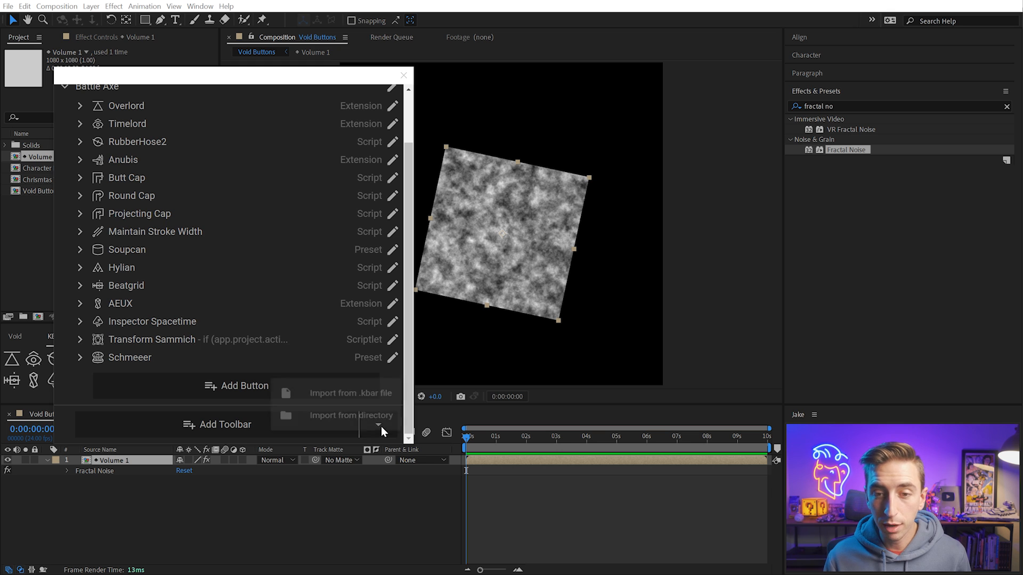
{"action": "left_click", "coordinate": [375, 395]}
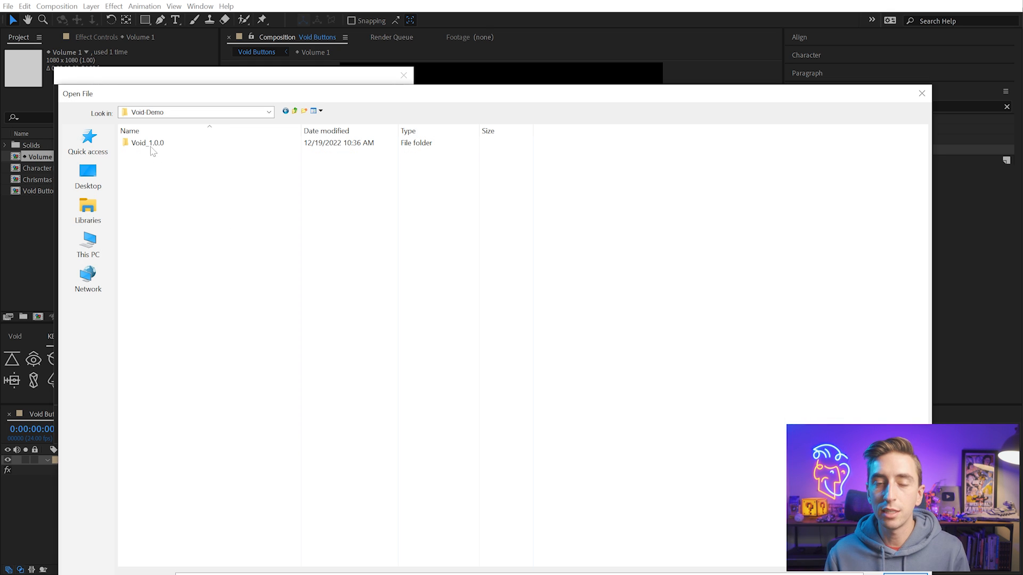
{"action": "double_click", "coordinate": [150, 145]}
{"action": "double_click", "coordinate": [165, 166]}
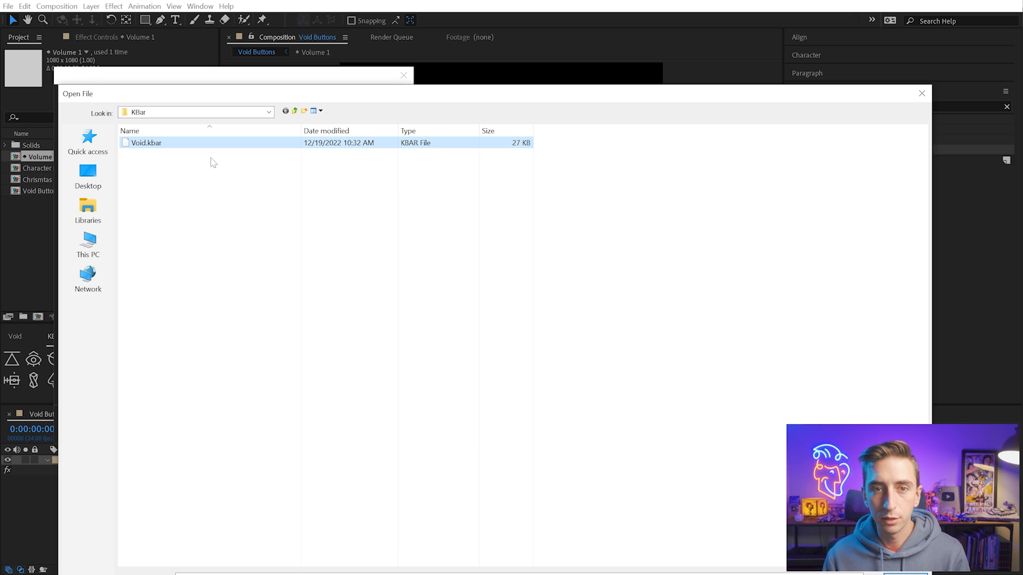
{"action": "key", "text": "Return"}
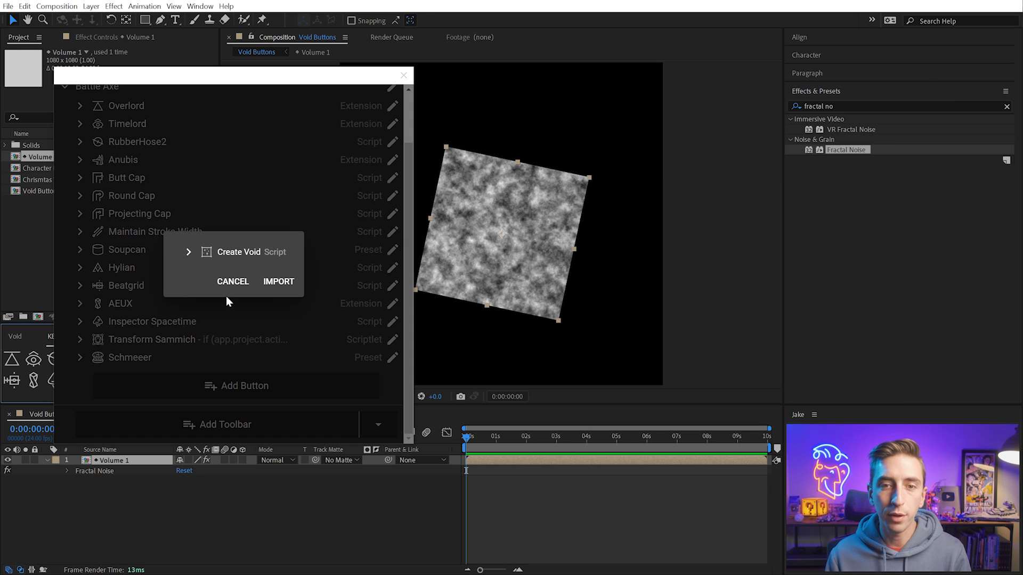
{"action": "left_click", "coordinate": [277, 282]}
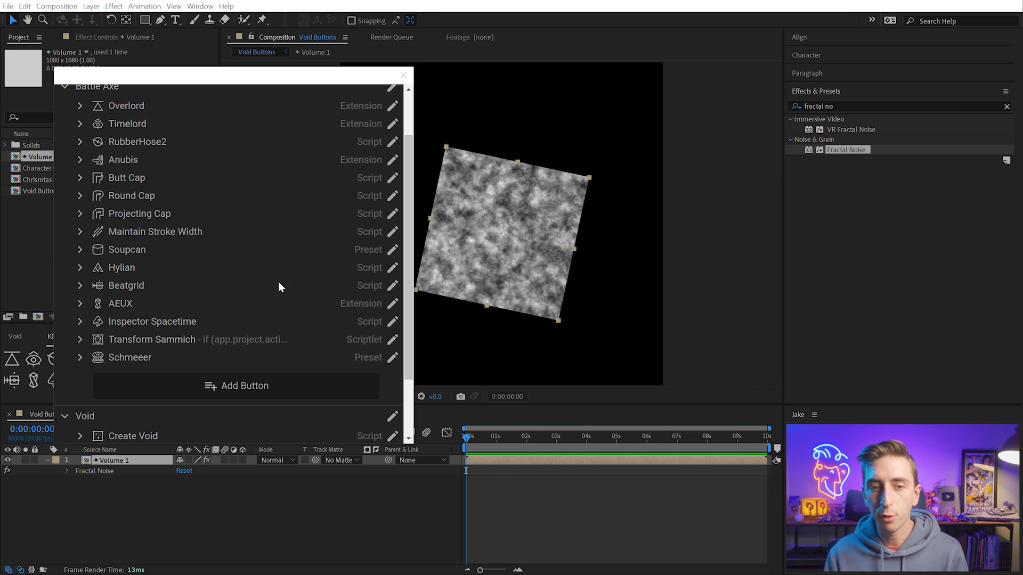
Move Create Void to the end of the Battle Axe toolbar, delete the emptied Void toolbar, and close the KBar settings
{"action": "scroll", "coordinate": [278, 281], "scroll_direction": "down", "scroll_amount": 3}
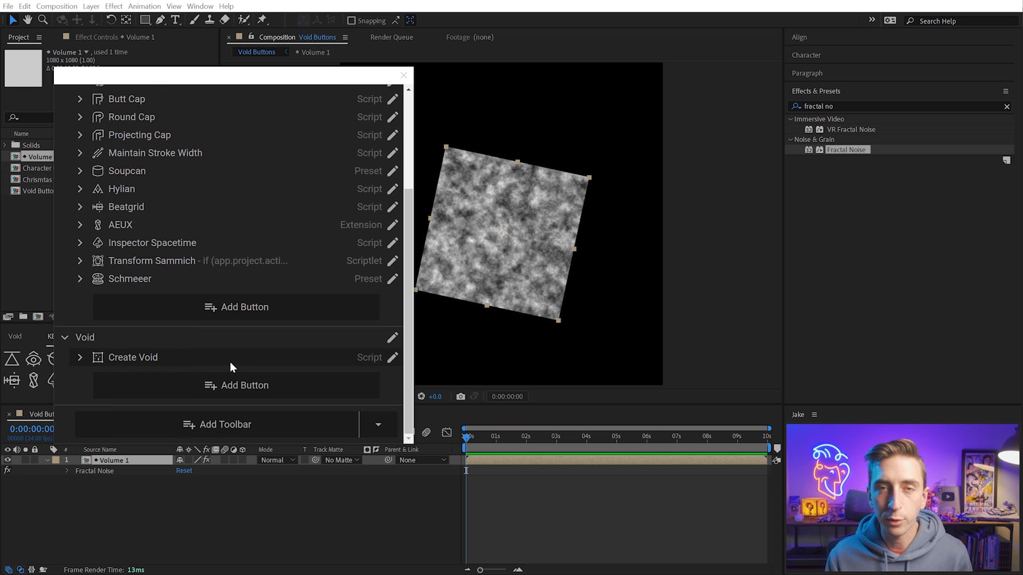
{"action": "left_click_drag", "start_coordinate": [213, 363], "coordinate": [202, 298]}
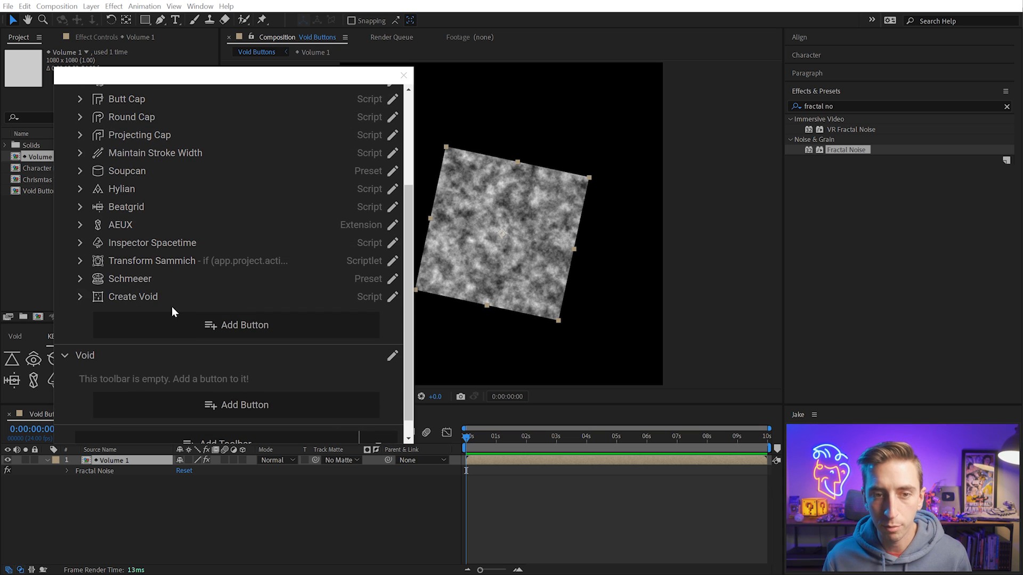
{"action": "left_click", "coordinate": [393, 356]}
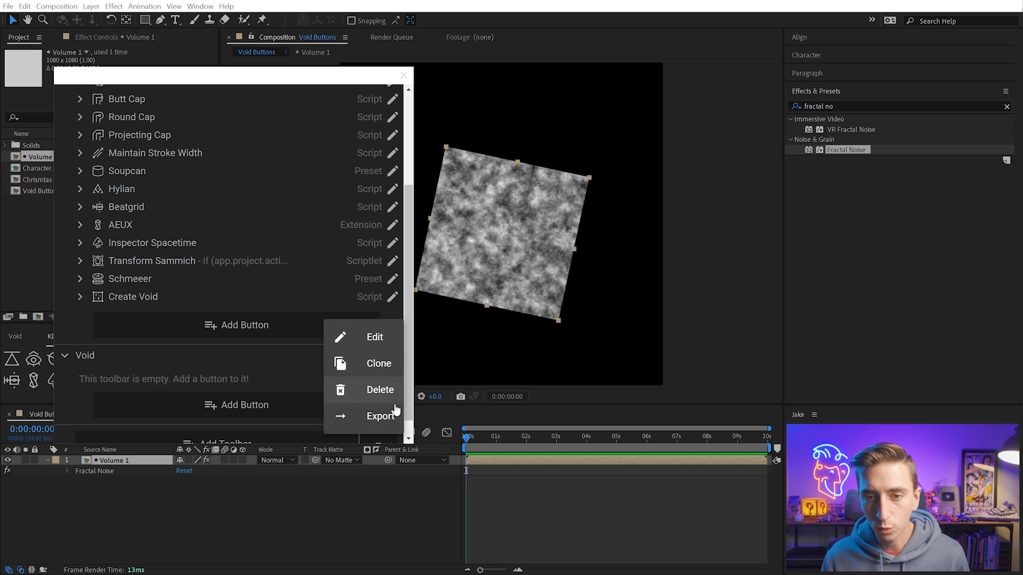
{"action": "left_click", "coordinate": [376, 411]}
{"action": "left_click", "coordinate": [331, 342]}
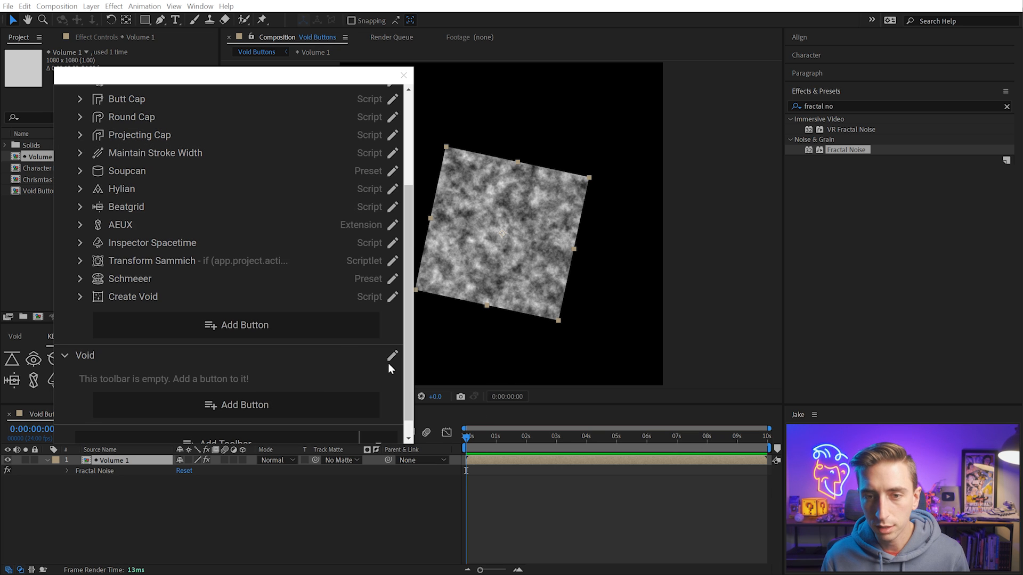
{"action": "left_click", "coordinate": [392, 356]}
{"action": "left_click", "coordinate": [379, 390]}
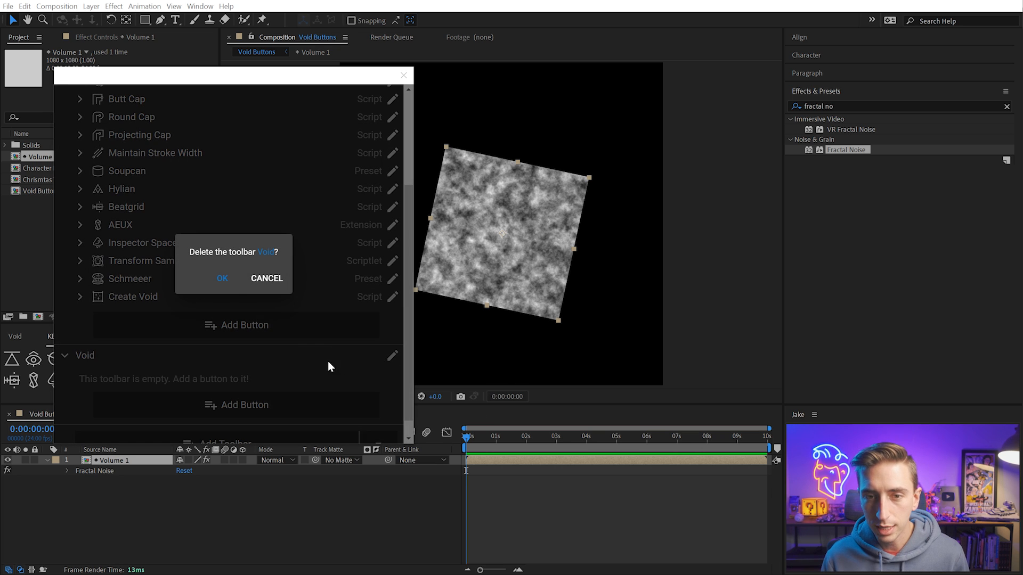
{"action": "left_click", "coordinate": [223, 284]}
{"action": "left_click", "coordinate": [404, 75]}
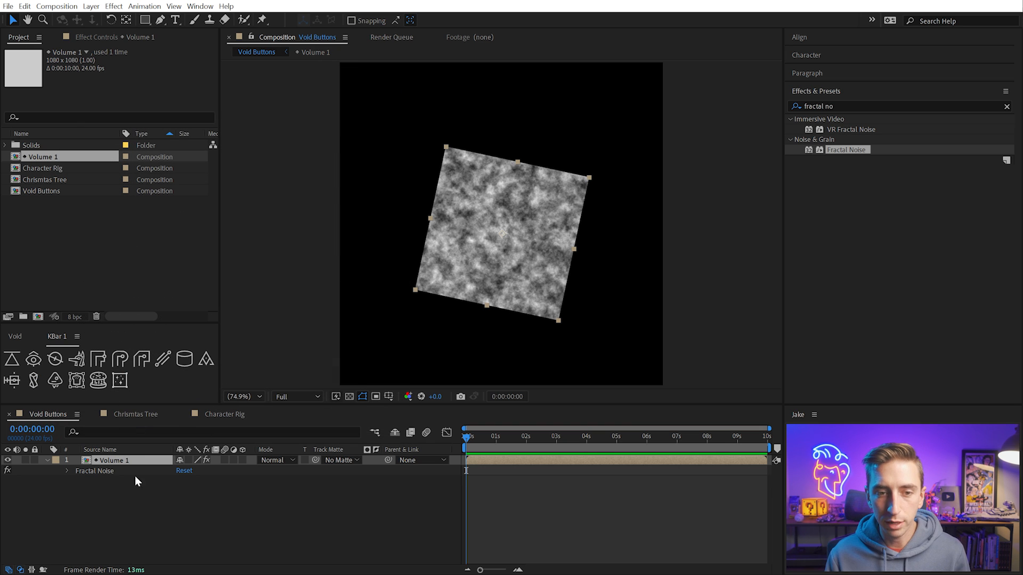
Replace the Volume 1 layer with a new Void made with KBar's Create Void, moved toward the composition's left side
{"action": "left_click", "coordinate": [127, 459]}
{"action": "key", "text": "Delete"}
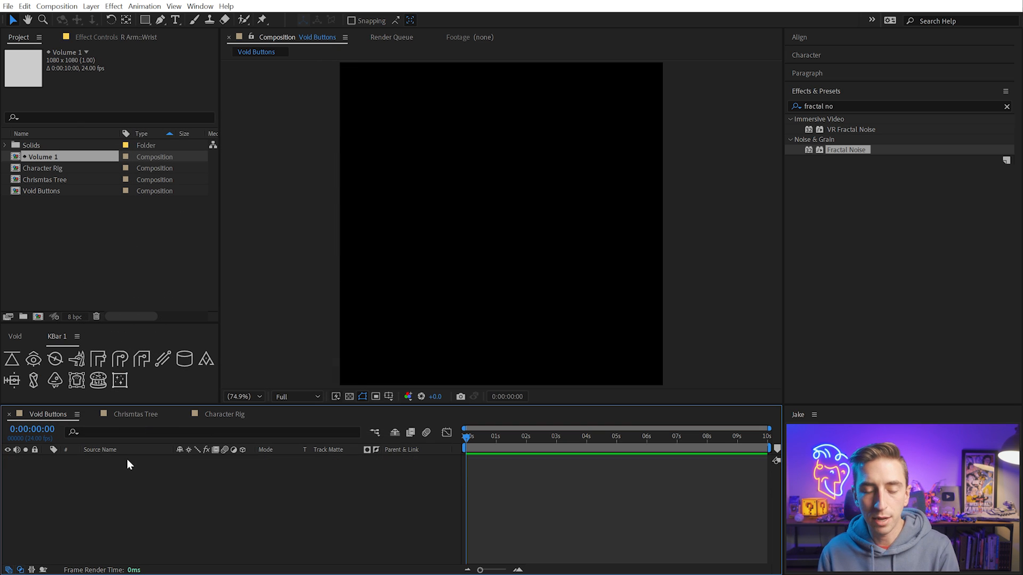
{"action": "left_click", "coordinate": [117, 384]}
{"action": "left_click", "coordinate": [468, 250]}
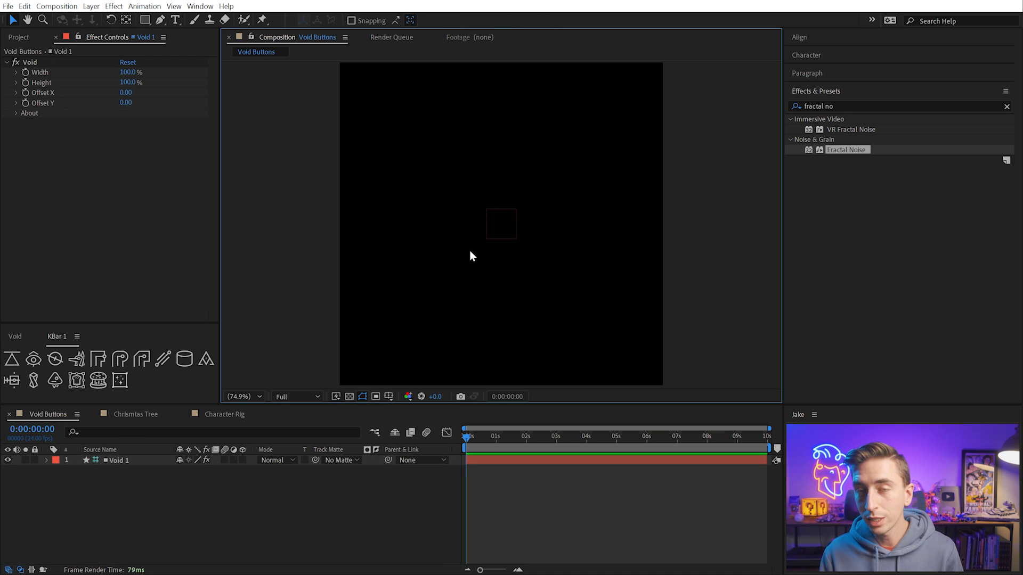
{"action": "left_click_drag", "start_coordinate": [498, 225], "coordinate": [425, 228]}
{"action": "left_click", "coordinate": [378, 261]}
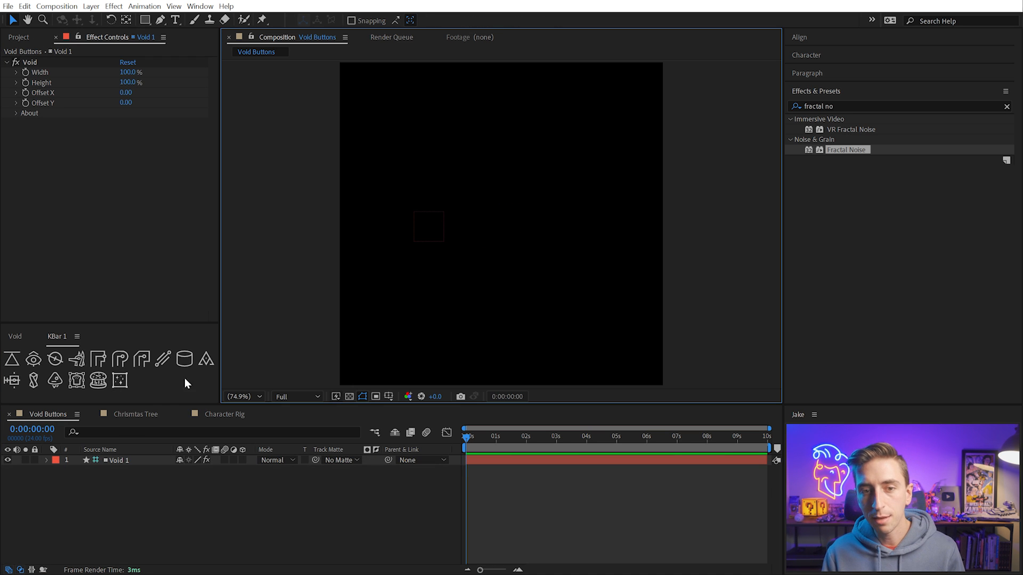
Add a Variant layer using the alternate action of KBar's Create Void, and deselect it
{"action": "left_click", "coordinate": [157, 389]}
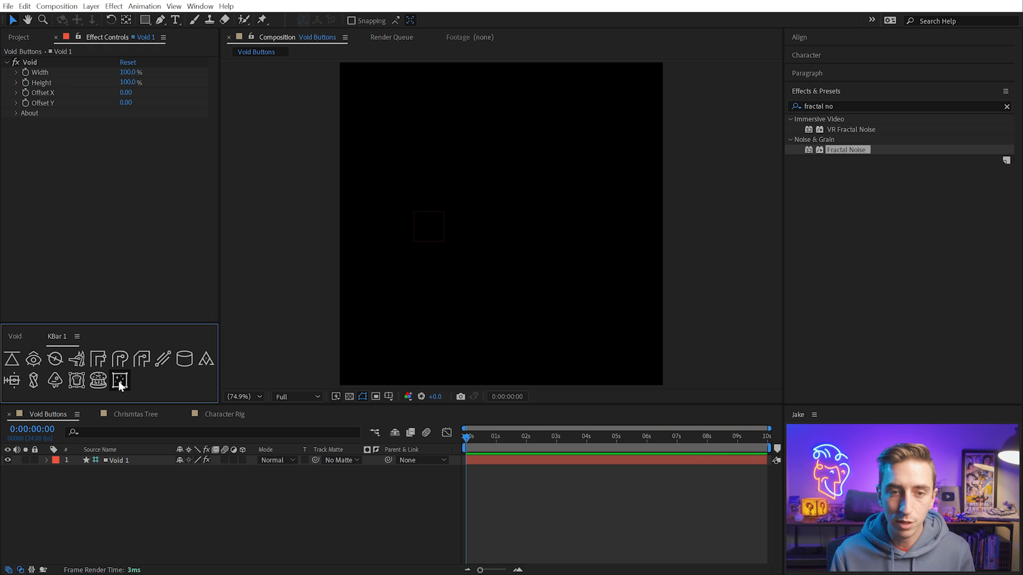
{"action": "key", "text": "alt"}
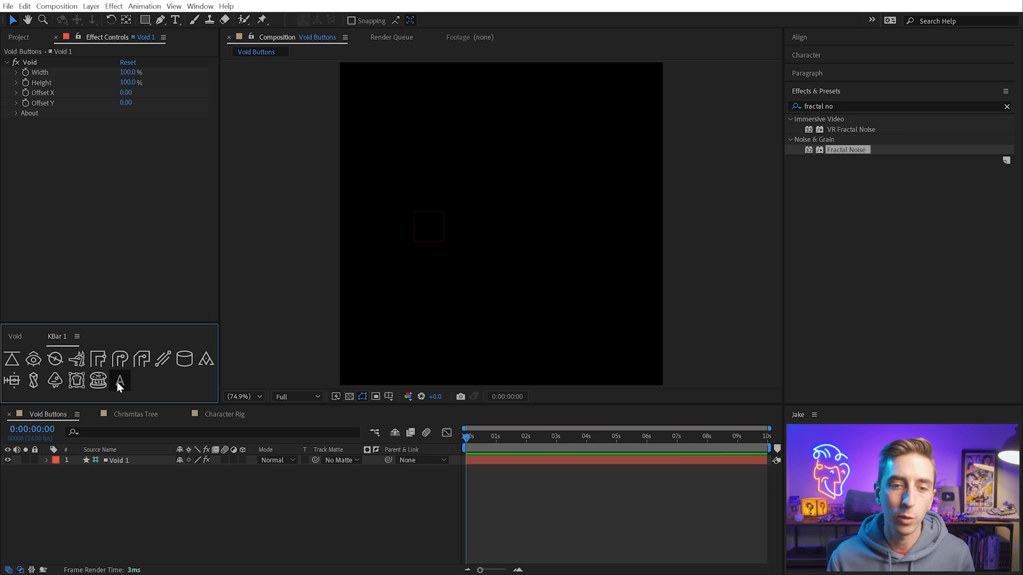
{"action": "left_click", "coordinate": [117, 382], "text": "alt"}
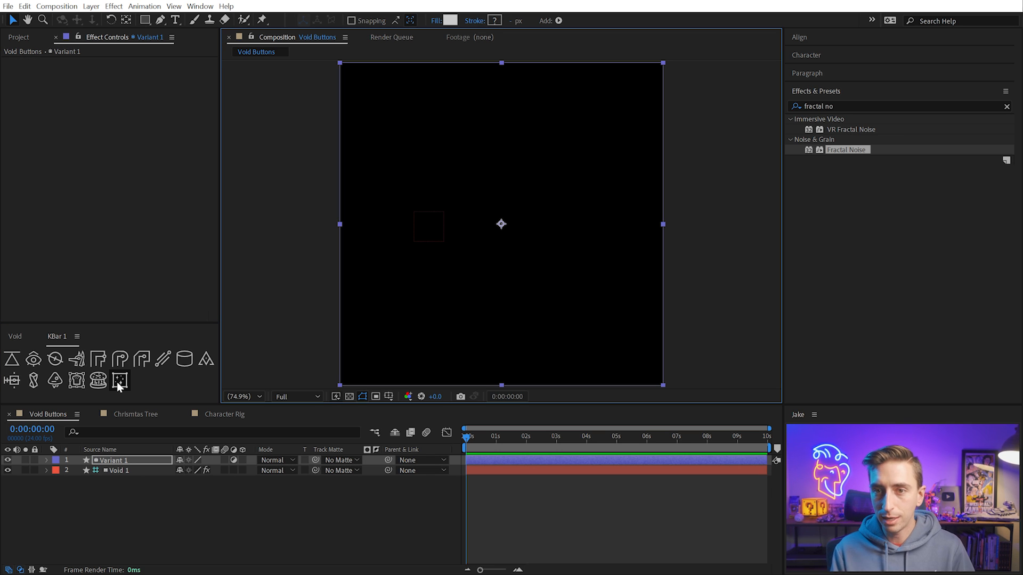
{"action": "left_click", "coordinate": [127, 498]}
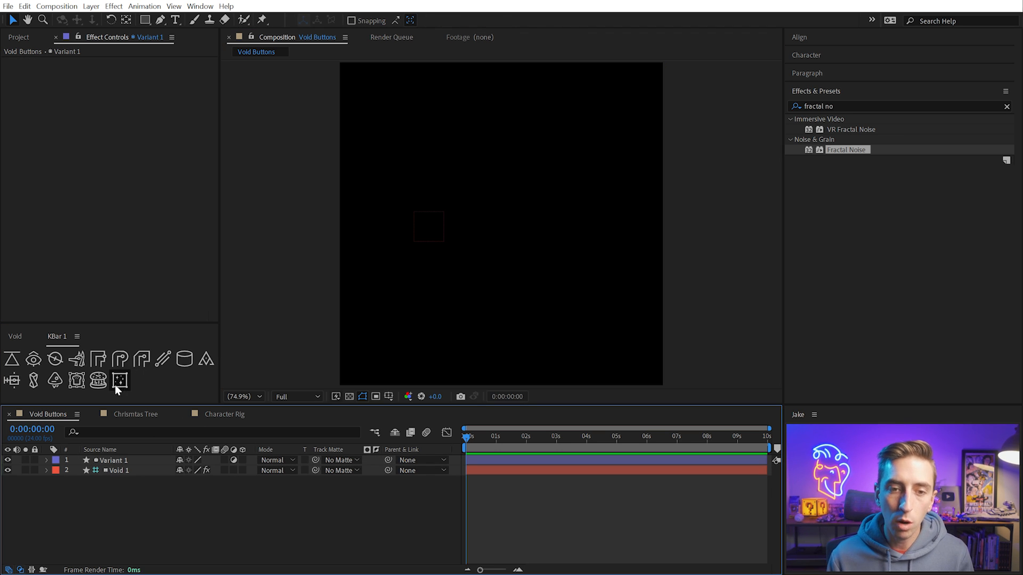
Add a Volume solid layer with KBar's Create Void, using the colour CCCCCC, and deselect it
{"action": "key", "text": "shift"}
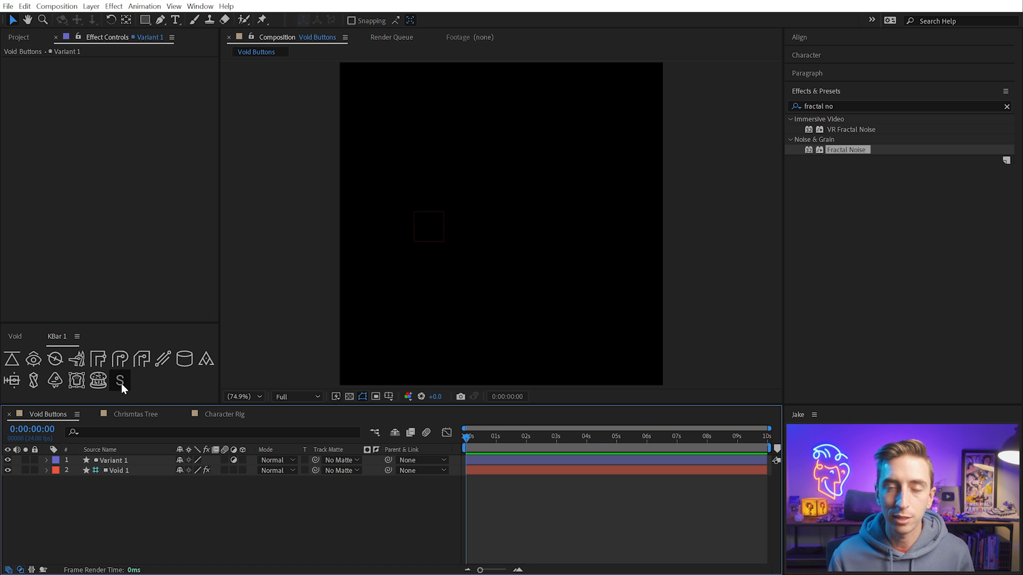
{"action": "left_click", "coordinate": [120, 380], "text": "shift"}
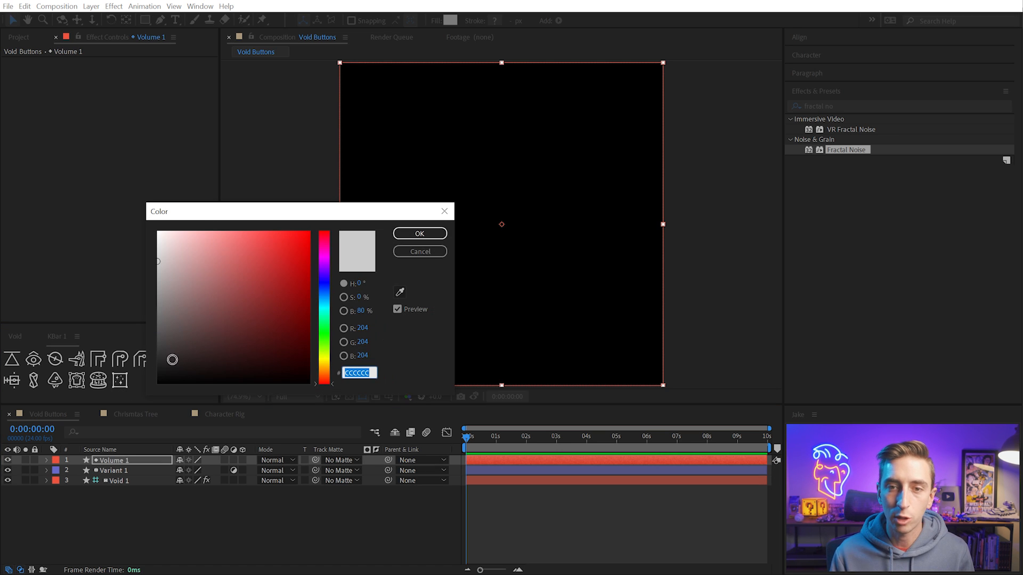
{"action": "left_click", "coordinate": [420, 235]}
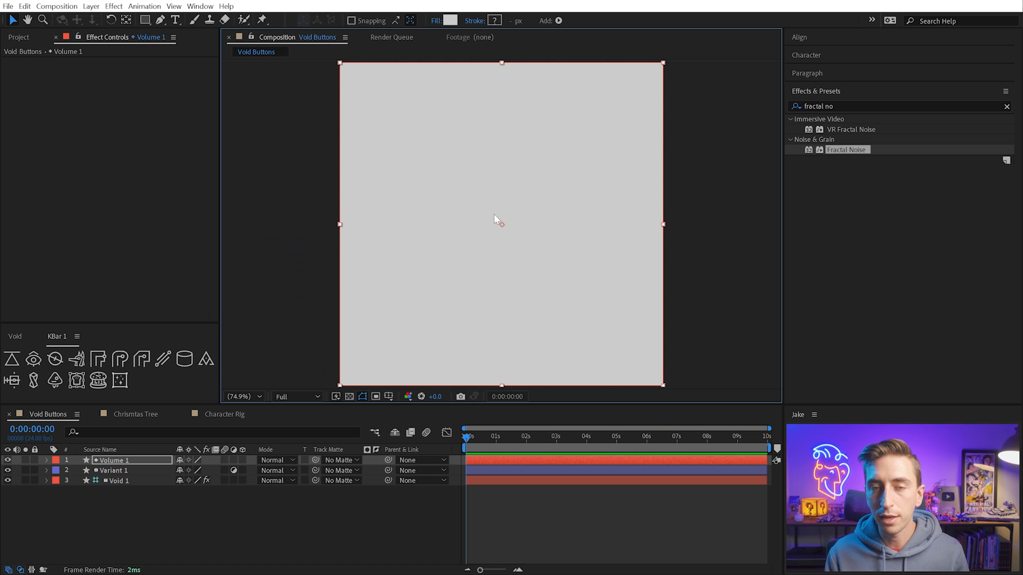
{"action": "left_click", "coordinate": [296, 221]}
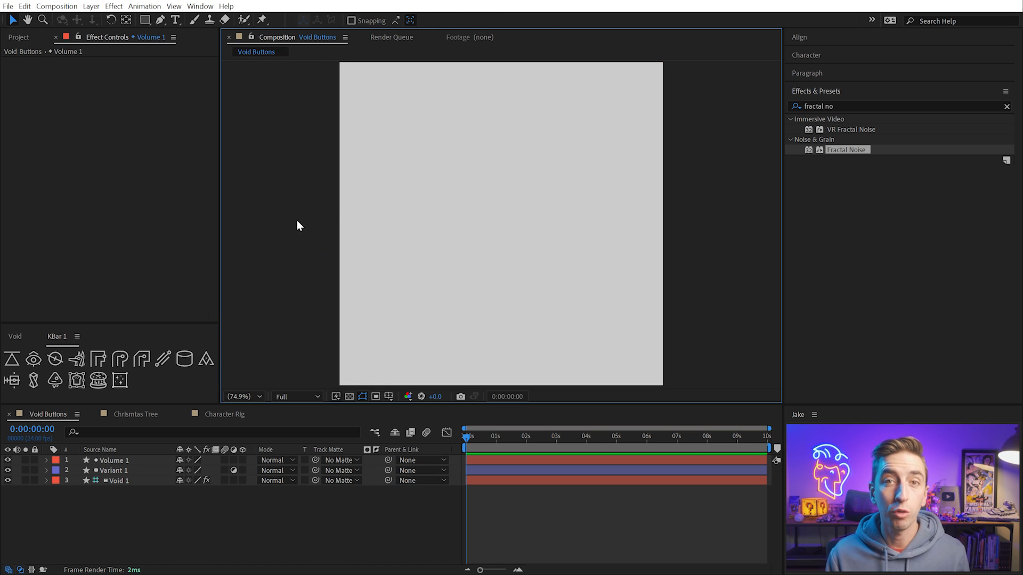
Open the floating Void panel through KBar's Create Void, move it clear of the composition to view its options, and close it
{"action": "left_click", "coordinate": [118, 377]}
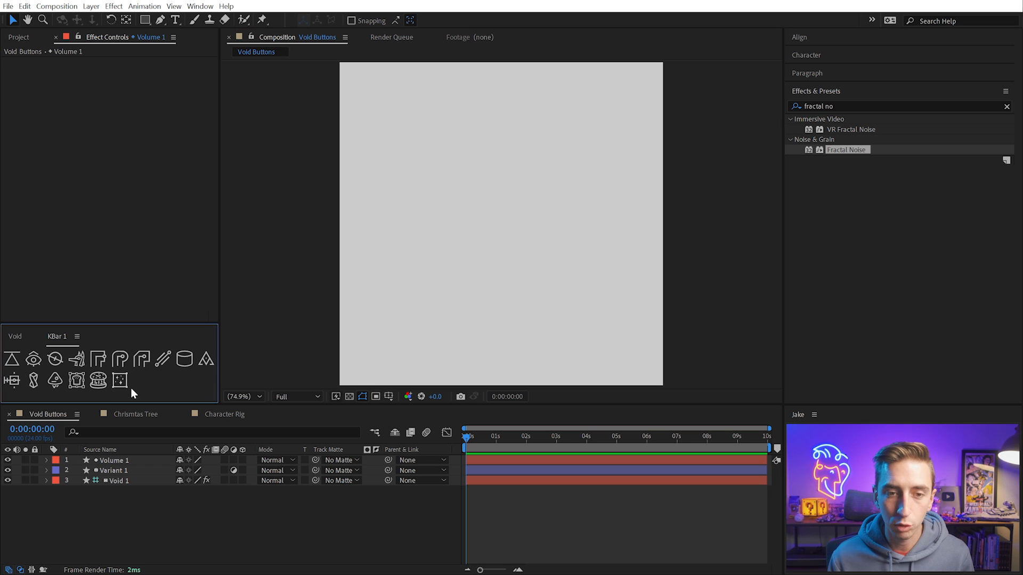
{"action": "left_click", "coordinate": [121, 380]}
{"action": "left_click_drag", "start_coordinate": [243, 349], "coordinate": [217, 187]}
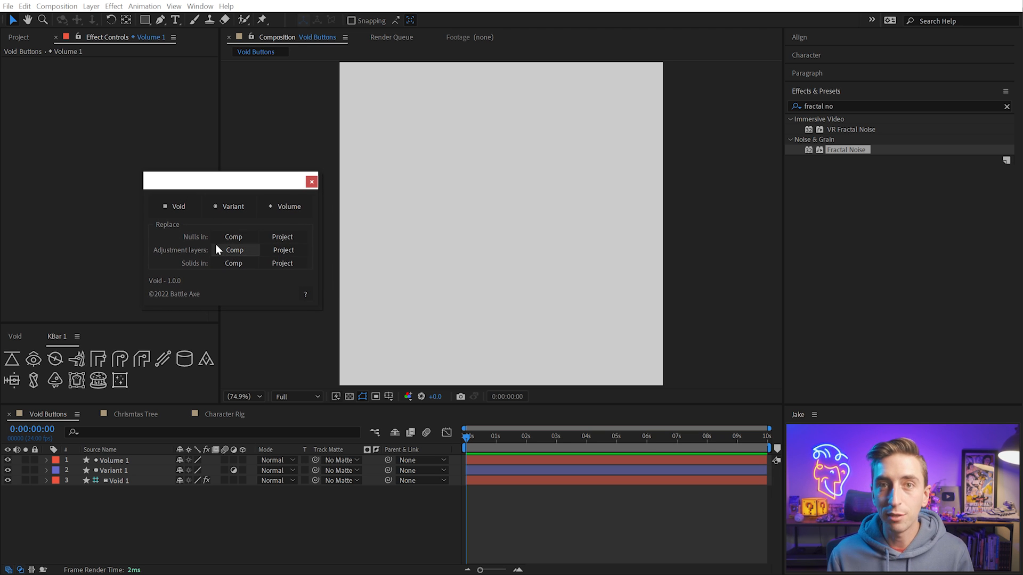
{"action": "left_click", "coordinate": [312, 183]}
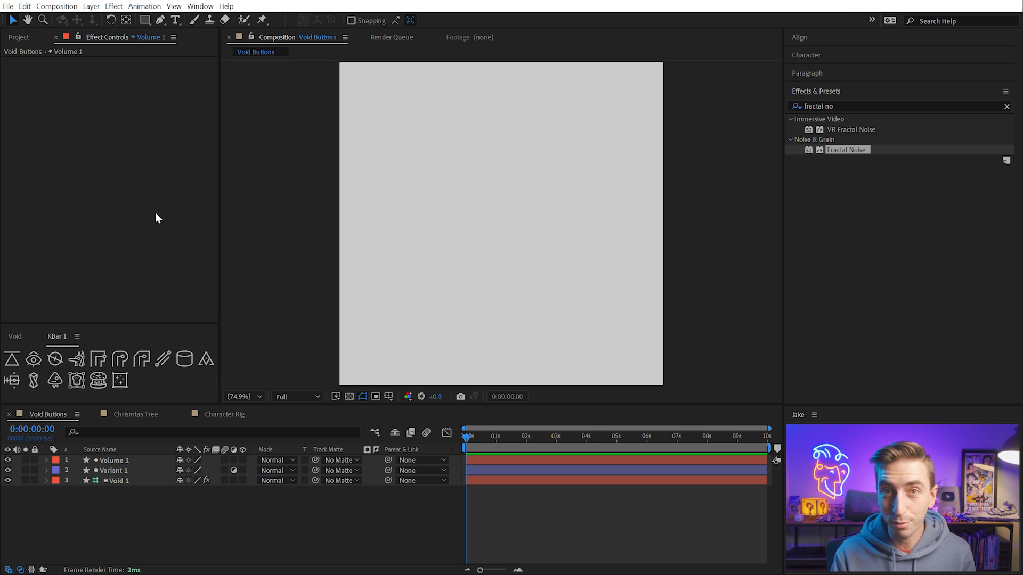
{"action": "left_click", "coordinate": [373, 500]}
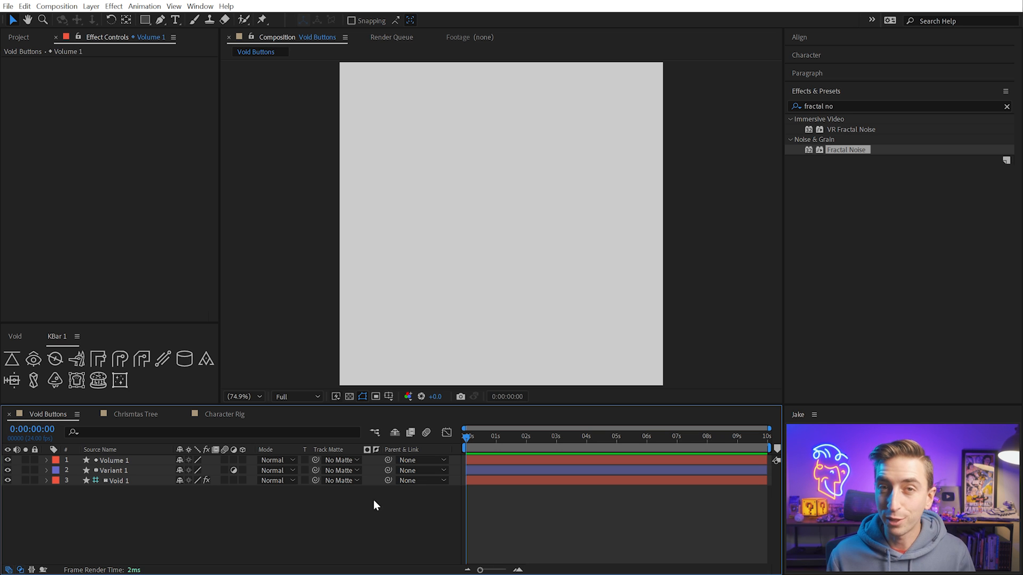
Switch to File Explorer and copy Void-newVariant.jsx, Void-newVoid.jsx and Void-newVolume.jsx from the headless folder inside Void_1.0.0
{"action": "left_click_drag", "start_coordinate": [0, 271], "coordinate": [21, 266]}
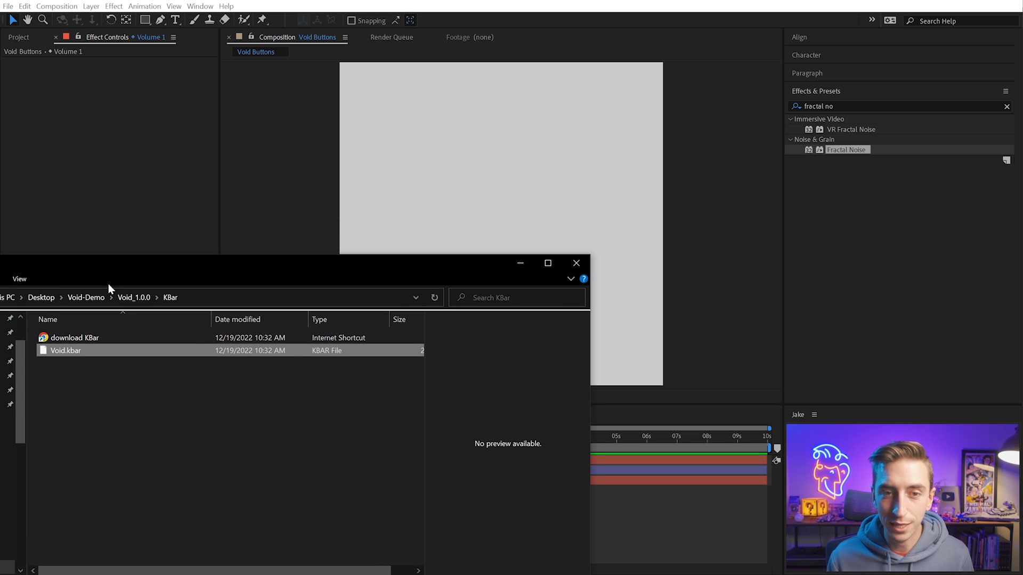
{"action": "left_click", "coordinate": [133, 298]}
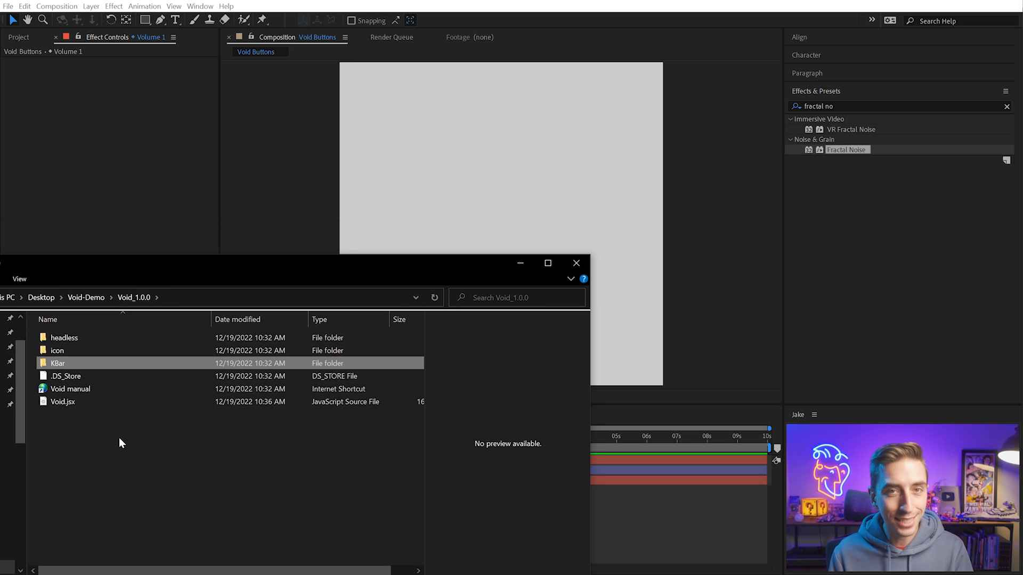
{"action": "left_click", "coordinate": [65, 338]}
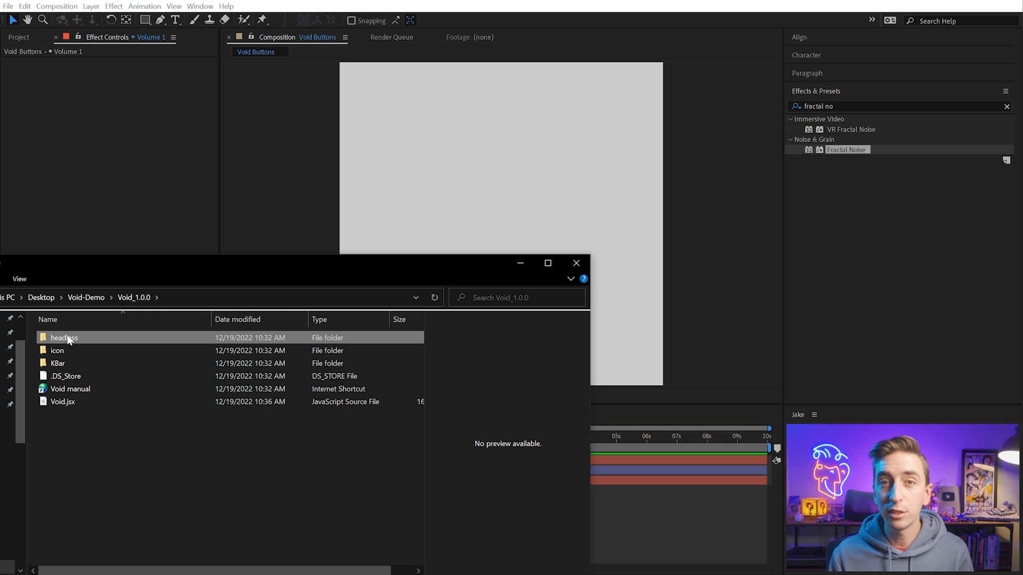
{"action": "double_click", "coordinate": [68, 339]}
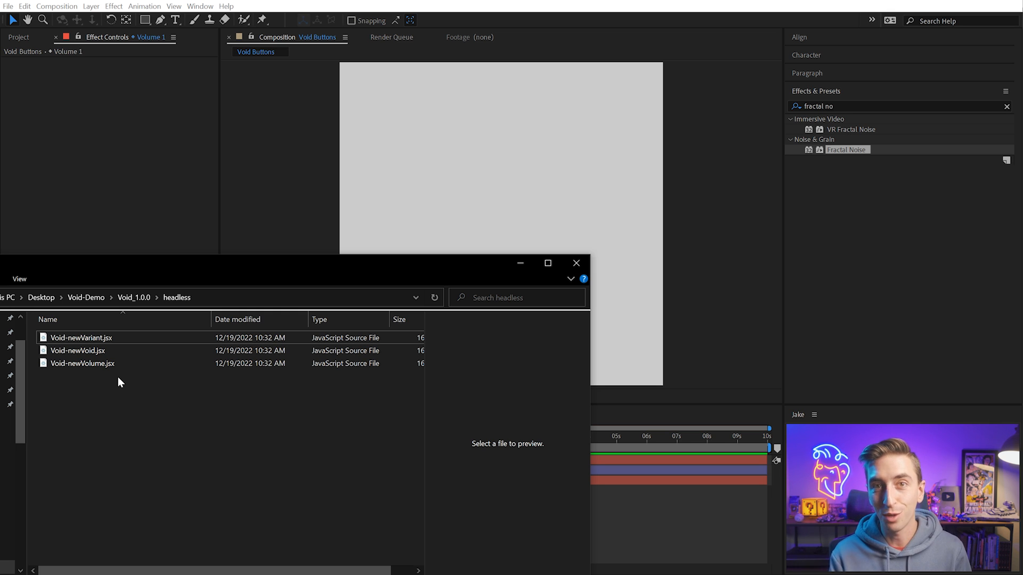
{"action": "left_click_drag", "start_coordinate": [117, 375], "coordinate": [90, 332]}
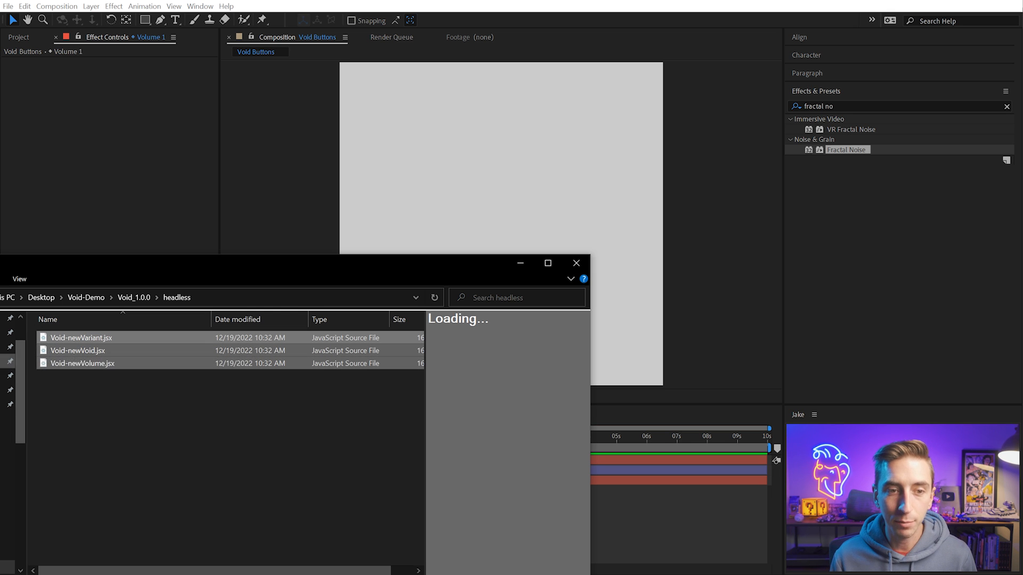
Paste the three headless scripts into After Effects 2023's Scripts folder, granting administrator permission for all items, and return to After Effects
{"action": "left_click", "coordinate": [10, 361]}
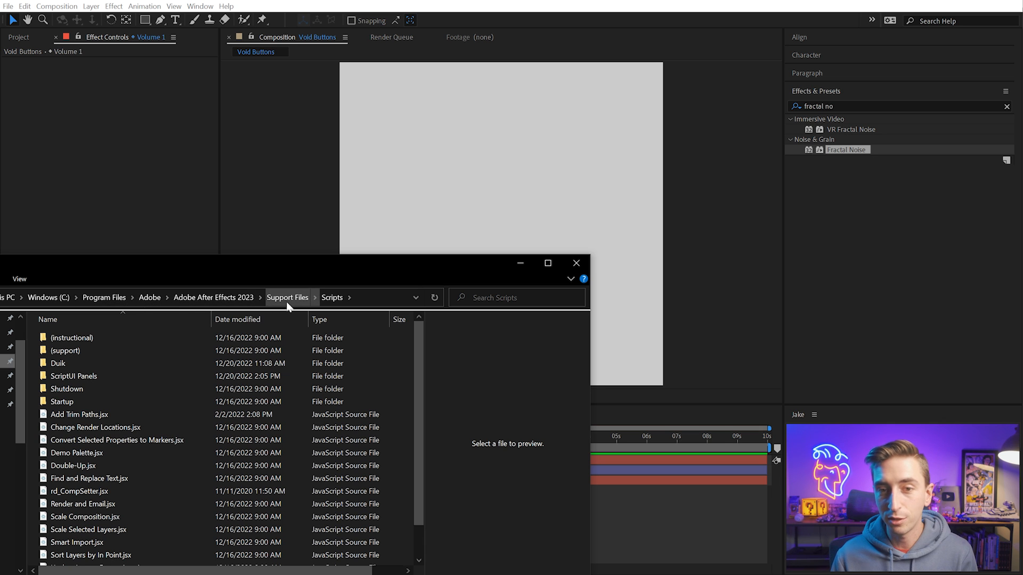
{"action": "scroll", "coordinate": [168, 452], "scroll_direction": "down", "scroll_amount": 1}
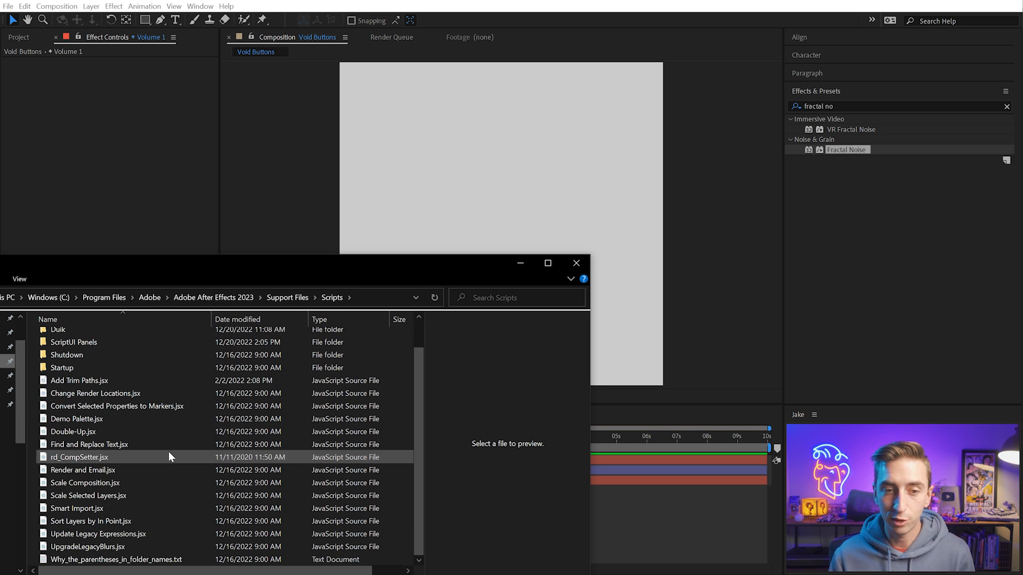
{"action": "key", "text": "ctrl+v"}
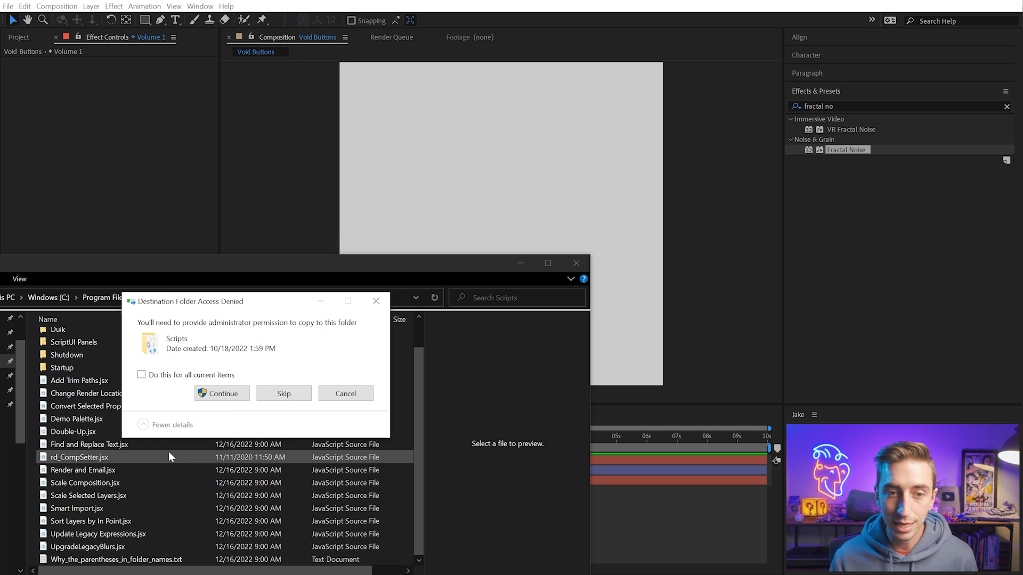
{"action": "left_click", "coordinate": [237, 401]}
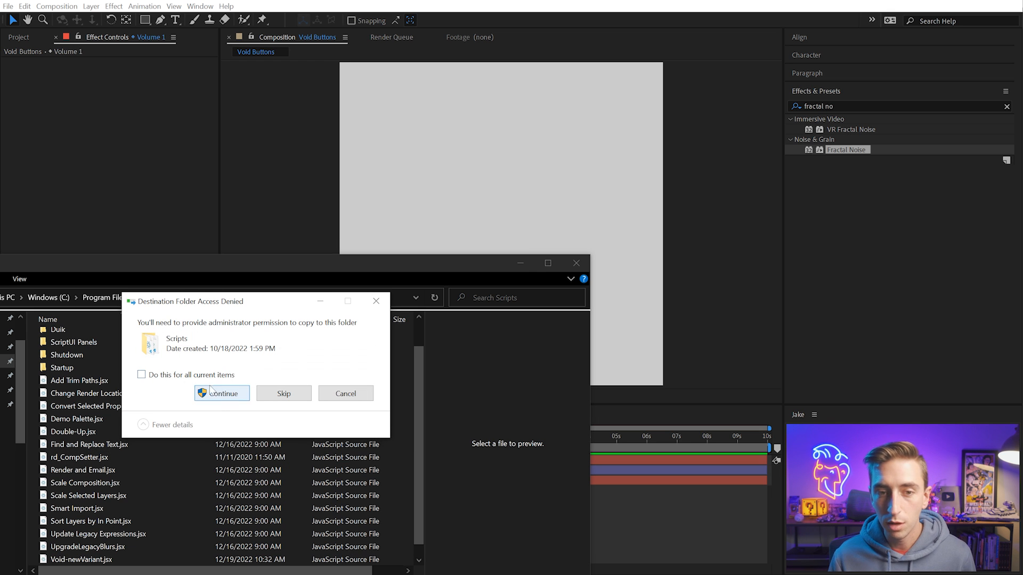
{"action": "left_click", "coordinate": [141, 374]}
{"action": "left_click", "coordinate": [218, 399]}
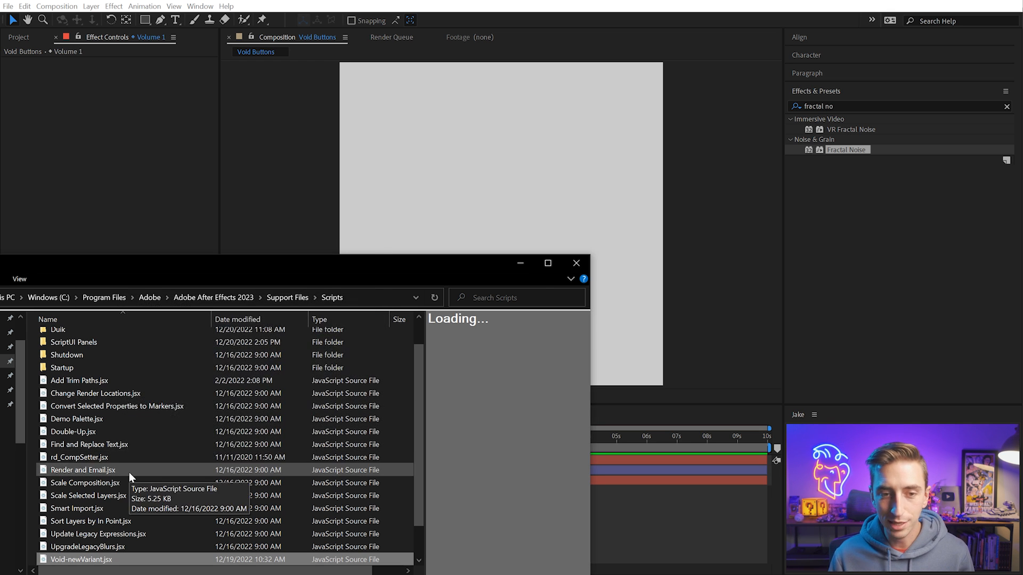
{"action": "left_click", "coordinate": [193, 189]}
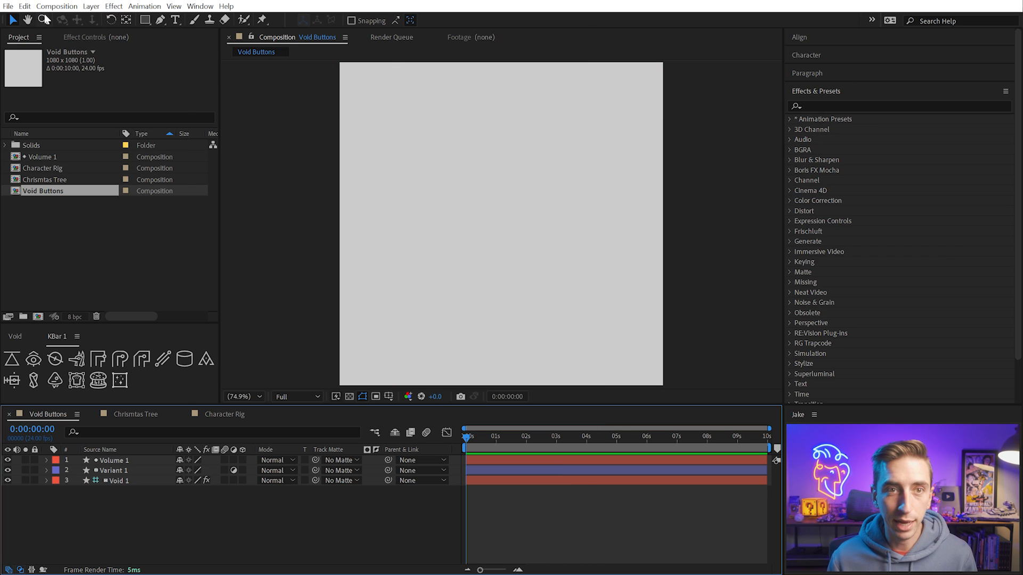
Check the list of available scripts for the three headless Void scripts
{"action": "left_click", "coordinate": [8, 6]}
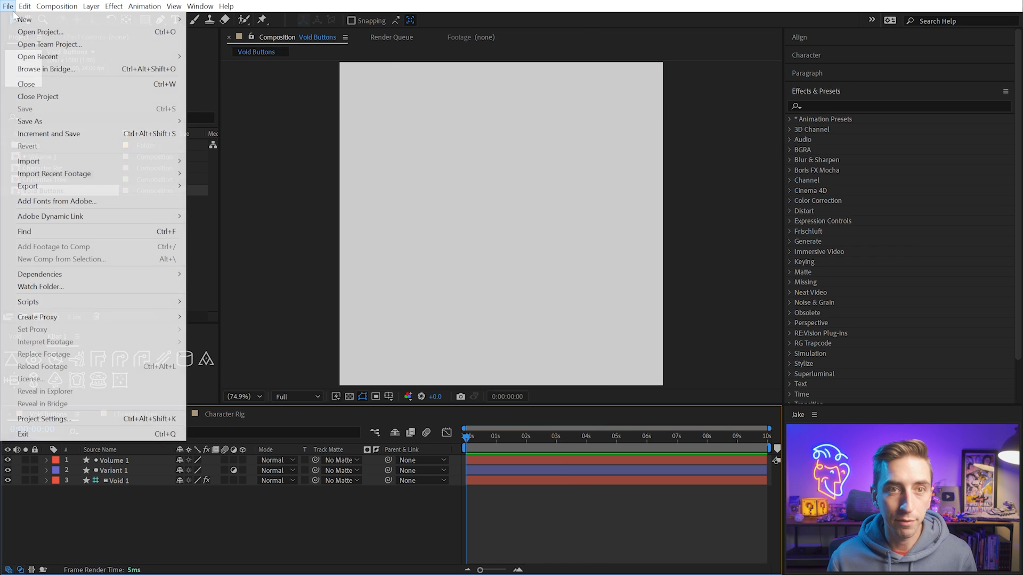
{"action": "mouse_move", "coordinate": [60, 301]}
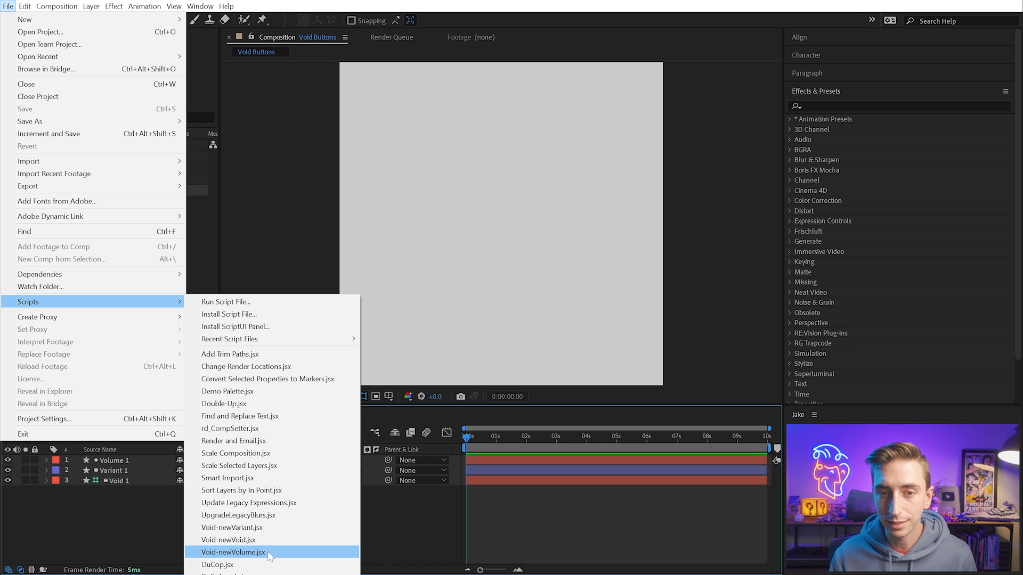
{"action": "left_click", "coordinate": [263, 2]}
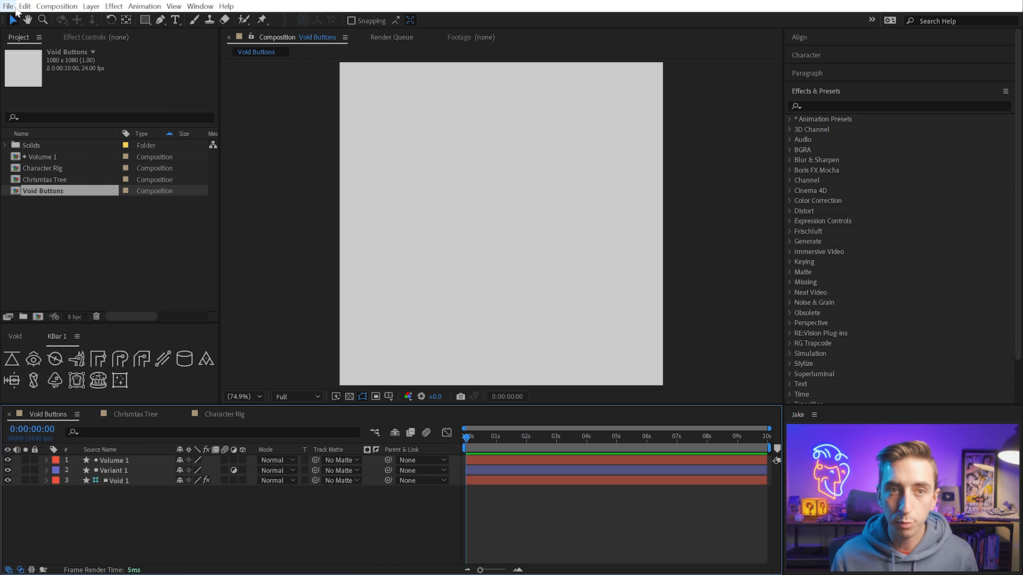
Open the keyboard shortcuts editor, bring it fully into view, and search its commands for "void"
{"action": "left_click", "coordinate": [25, 6]}
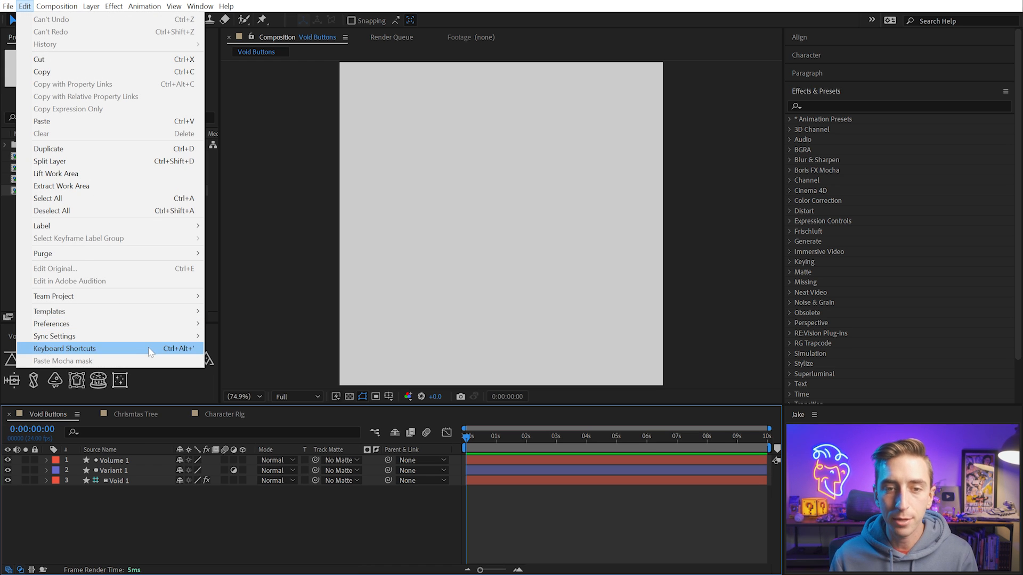
{"action": "left_click", "coordinate": [121, 347]}
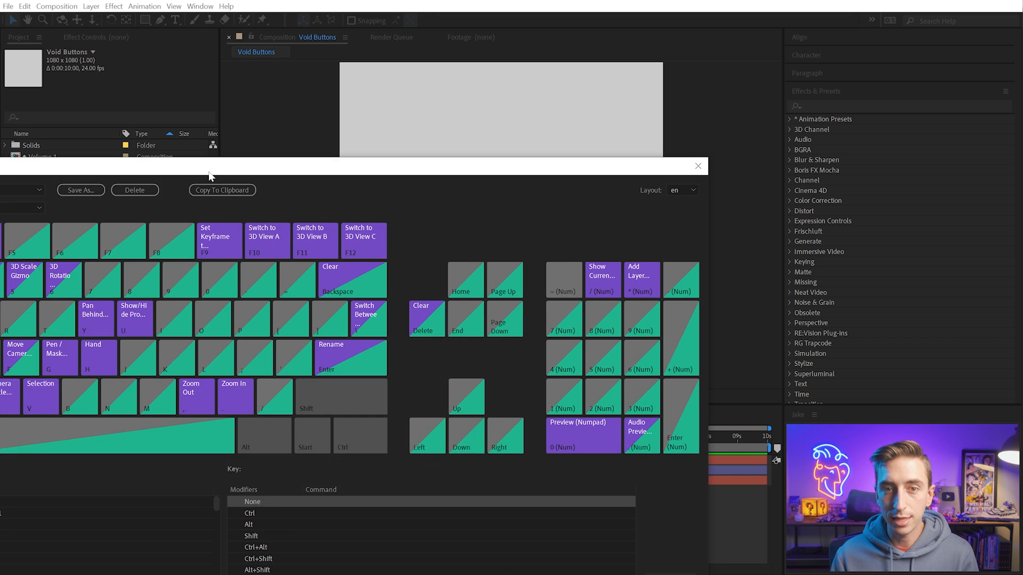
{"action": "left_click_drag", "start_coordinate": [210, 172], "coordinate": [447, 49]}
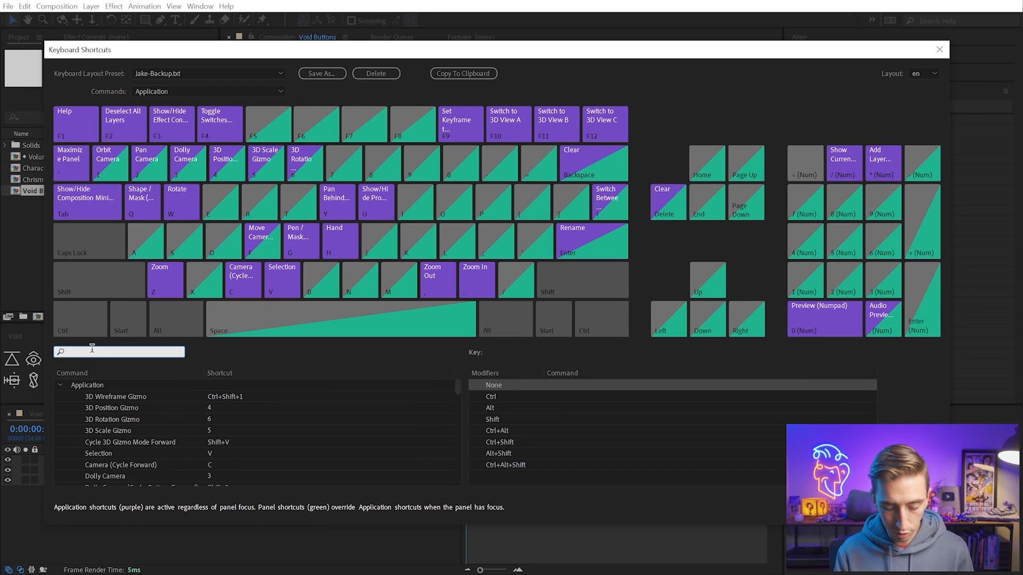
{"action": "type", "text": "void"}
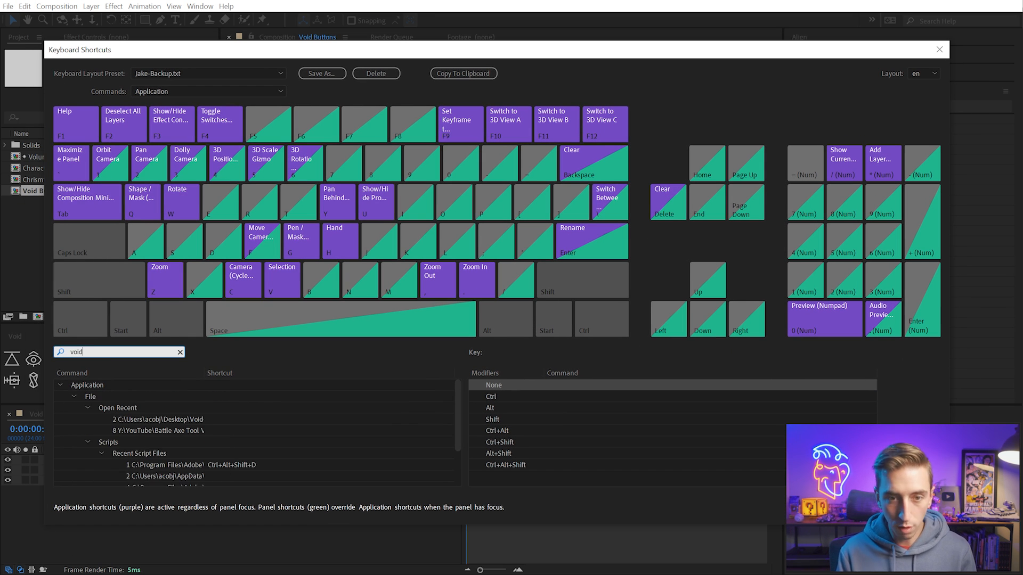
{"action": "scroll", "coordinate": [160, 415], "scroll_direction": "down", "scroll_amount": 5}
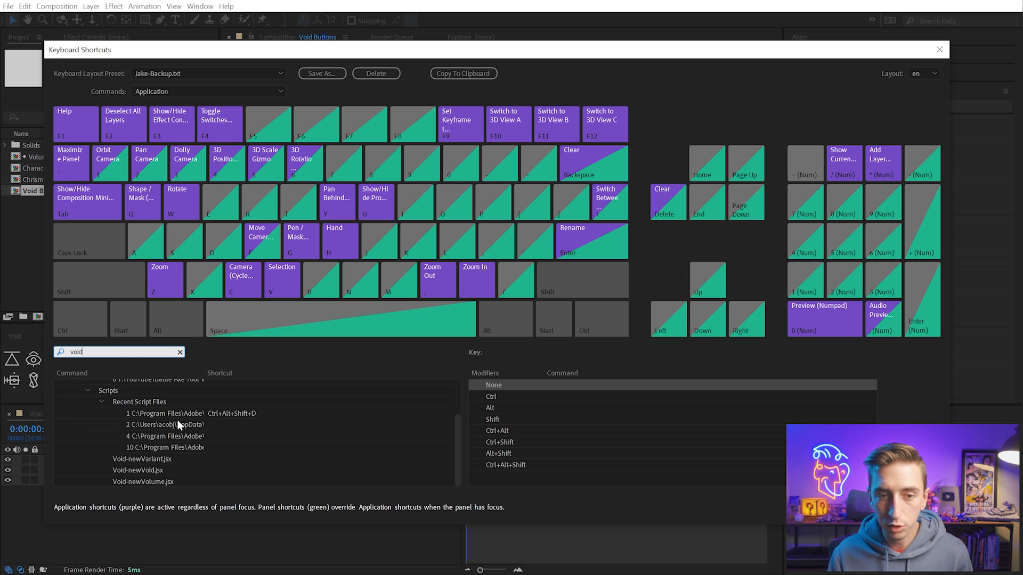
Assign the shortcut Ctrl+Y to the Void-newVolume.jsx script
{"action": "left_click", "coordinate": [152, 482]}
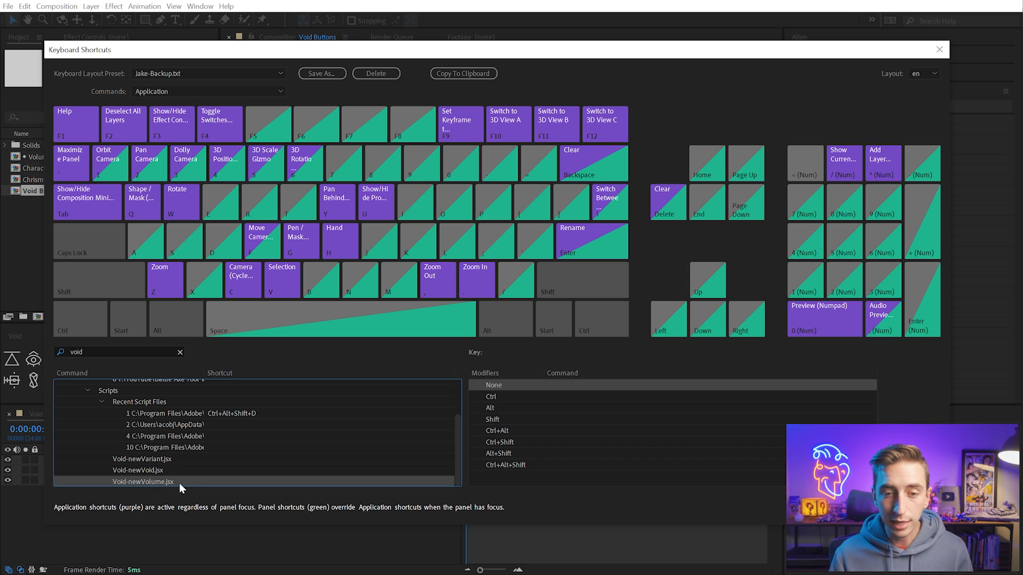
{"action": "left_click", "coordinate": [216, 481]}
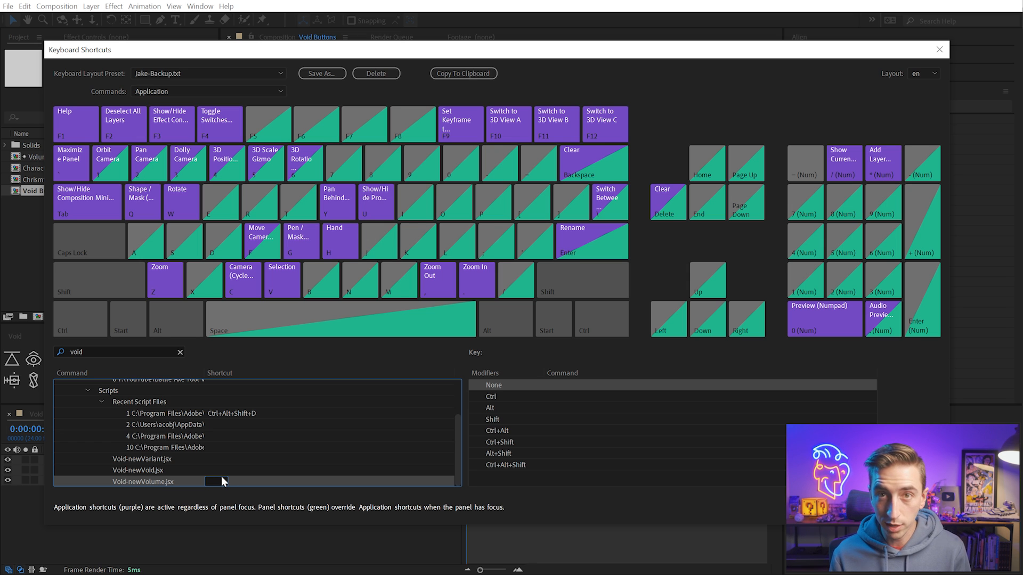
{"action": "key", "text": "ctrl+y"}
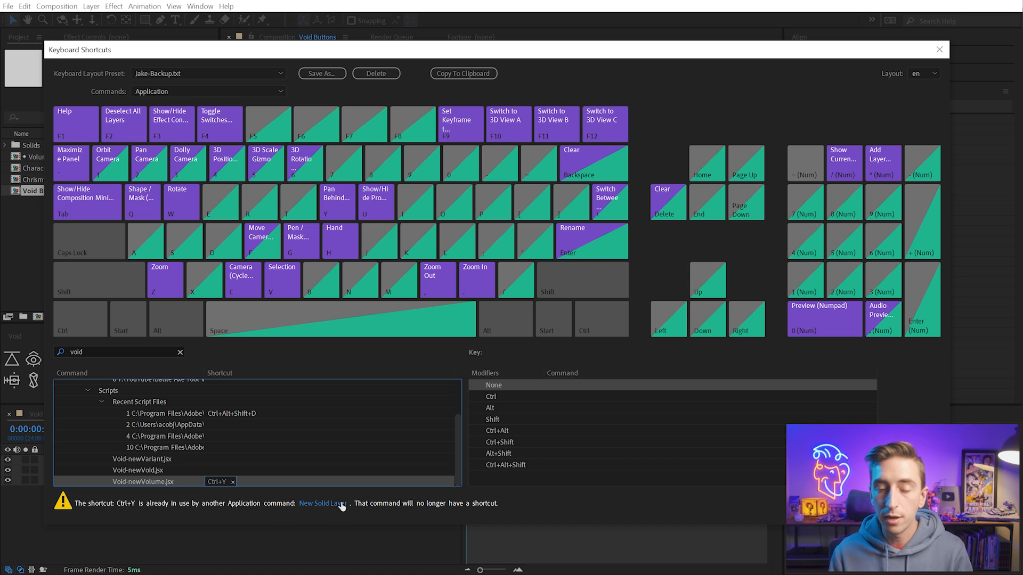
Assign Ctrl+Alt+Shift+Y to Void-newVoid.jsx and Ctrl+Alt+Y to Void-newVariant.jsx, and accept the shortcut changes
{"action": "left_click", "coordinate": [197, 471]}
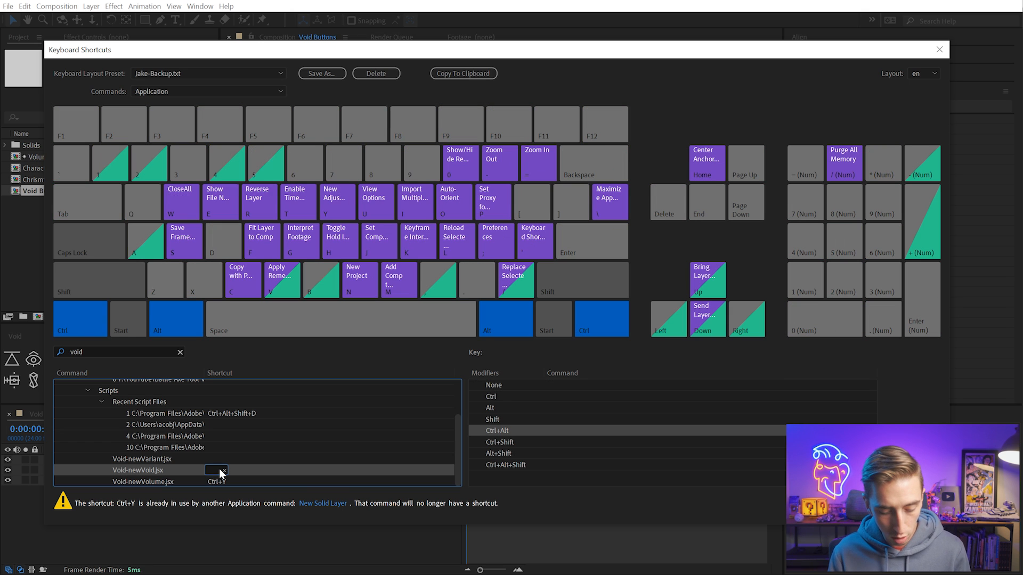
{"action": "key", "text": "ctrl+alt+shift+y"}
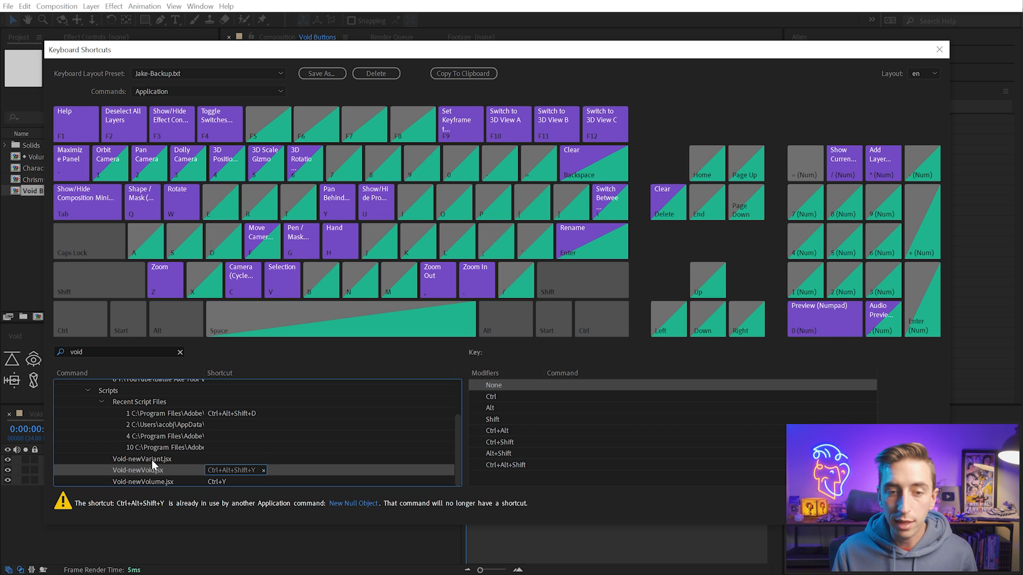
{"action": "left_click", "coordinate": [223, 459]}
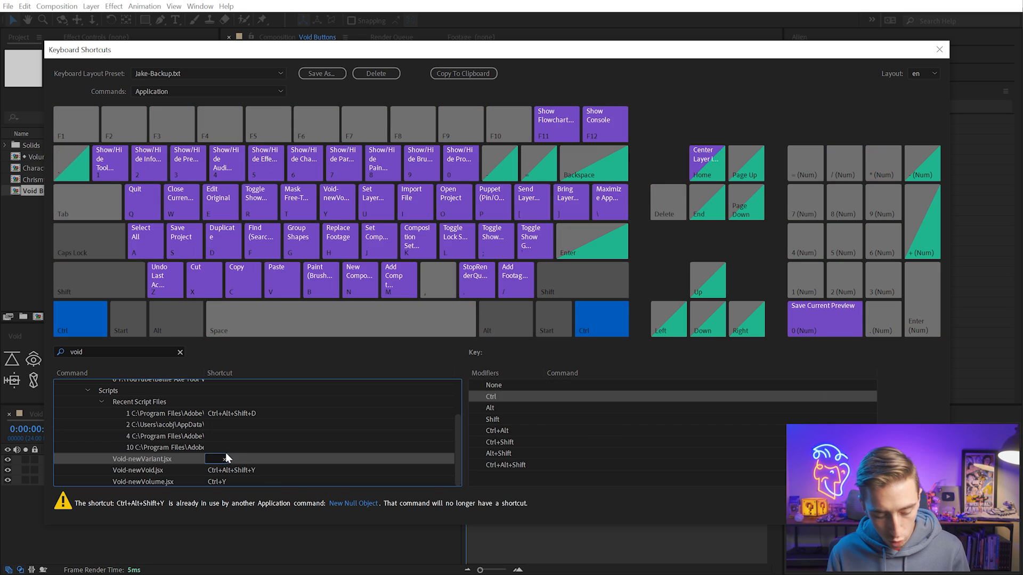
{"action": "key", "text": "ctrl+alt+y"}
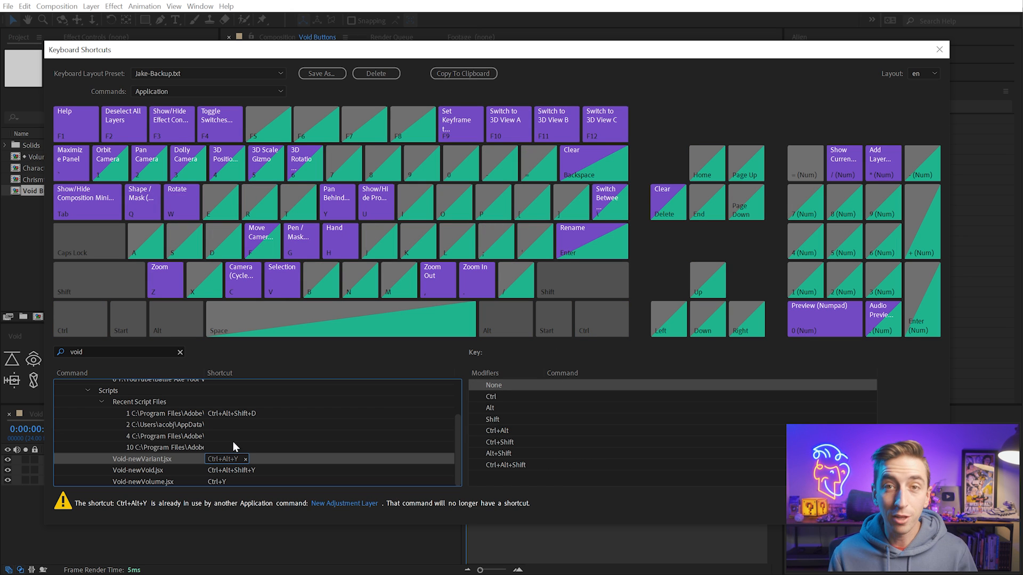
{"action": "left_click", "coordinate": [866, 510]}
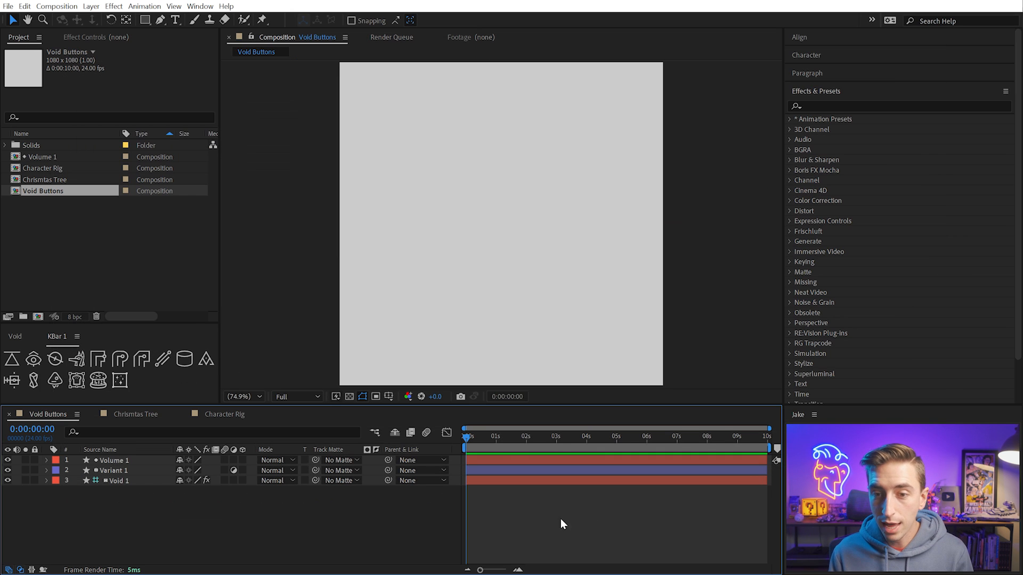
Delete all layers from the Void Buttons composition and create a new Void volume layer in the colour CCCCCC
{"action": "key", "text": "ctrl+a"}
{"action": "key", "text": "Delete"}
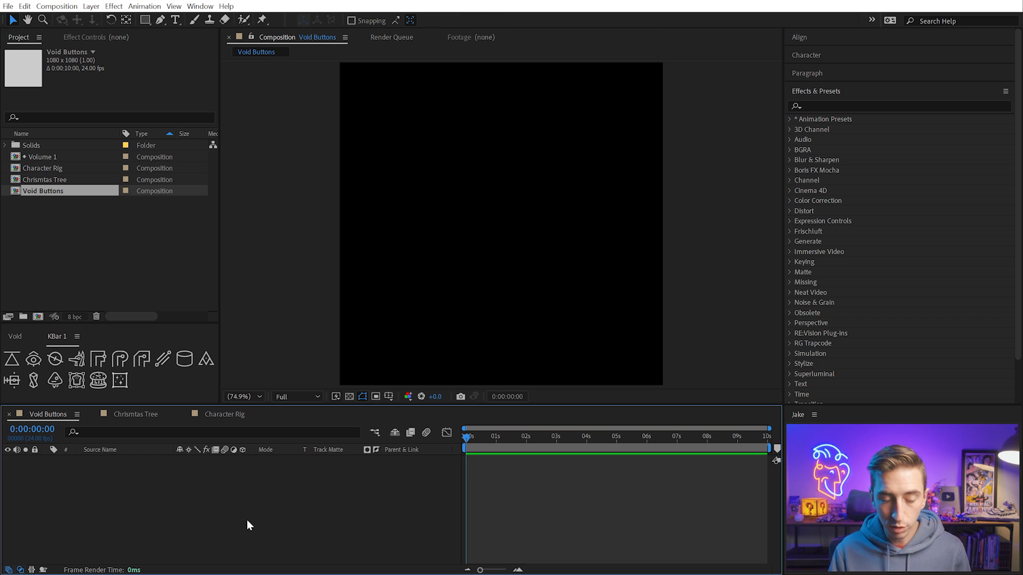
{"action": "key", "text": "ctrl+alt+y"}
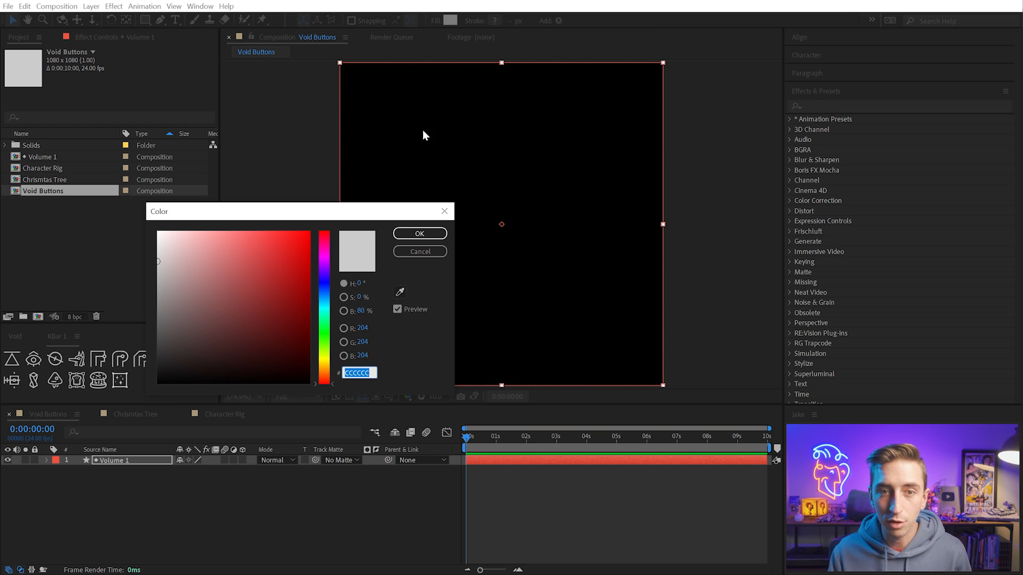
{"action": "left_click", "coordinate": [419, 234]}
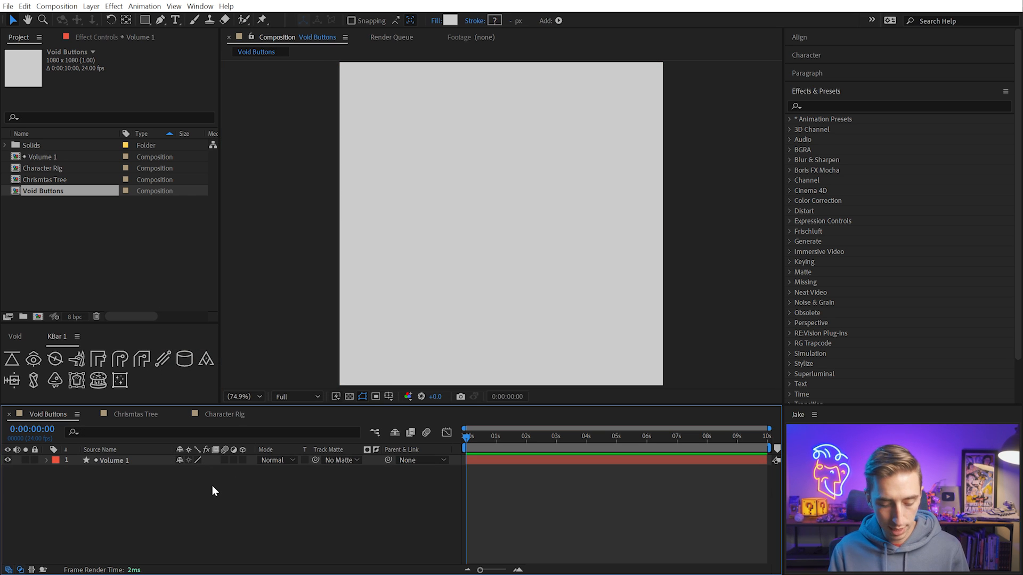
Add a Void variant layer above the volume, add a void layer on top of it, and leave both deselected
{"action": "key", "text": "ctrl+alt+y"}
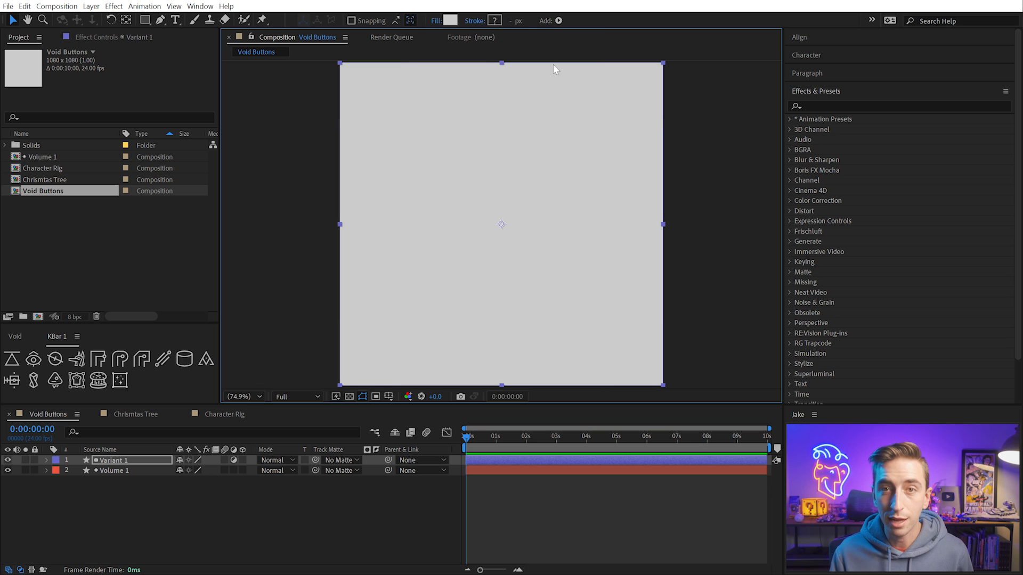
{"action": "left_click", "coordinate": [167, 513]}
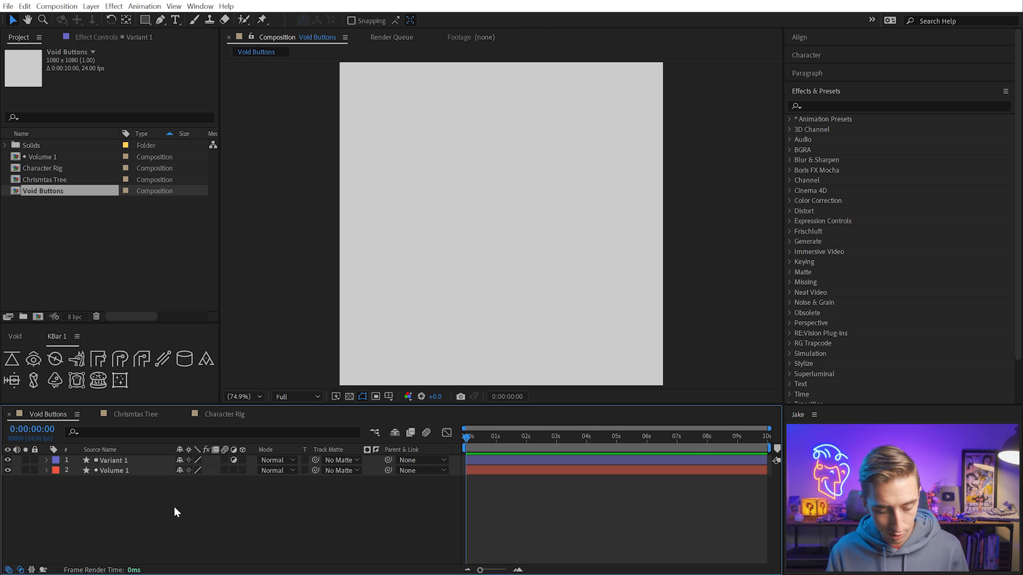
{"action": "key", "text": "ctrl+alt+shift+y"}
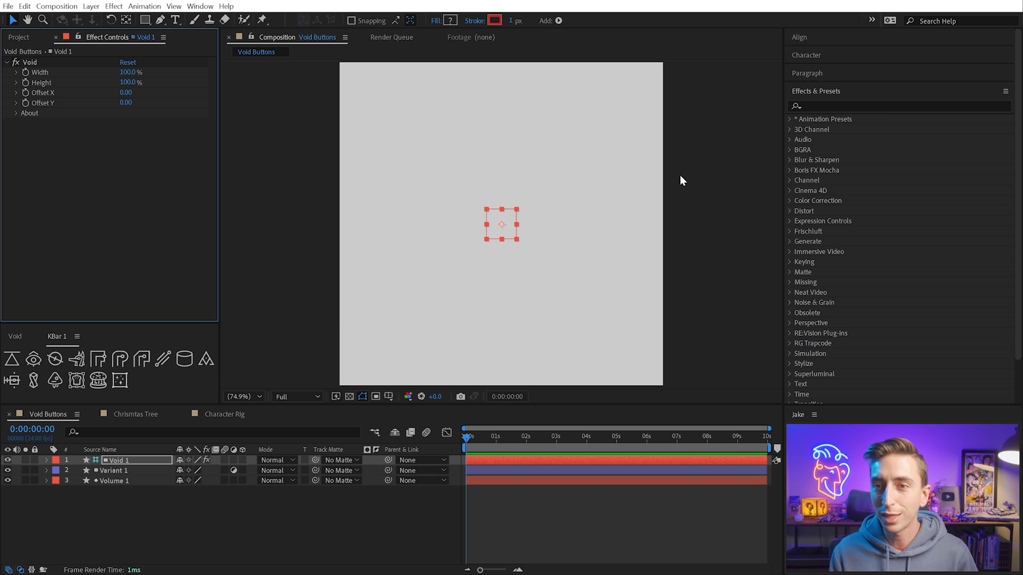
{"action": "left_click", "coordinate": [698, 180]}
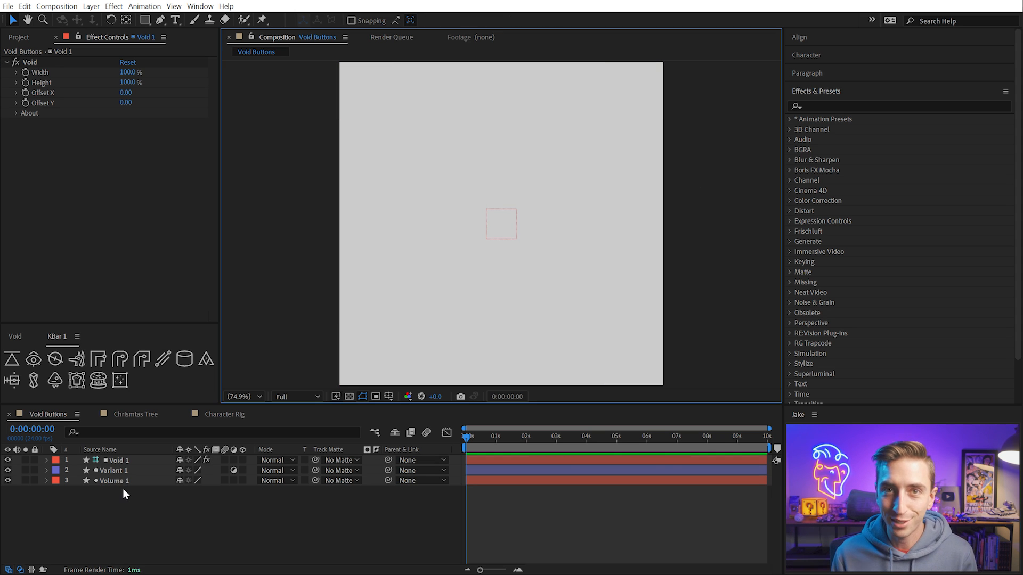